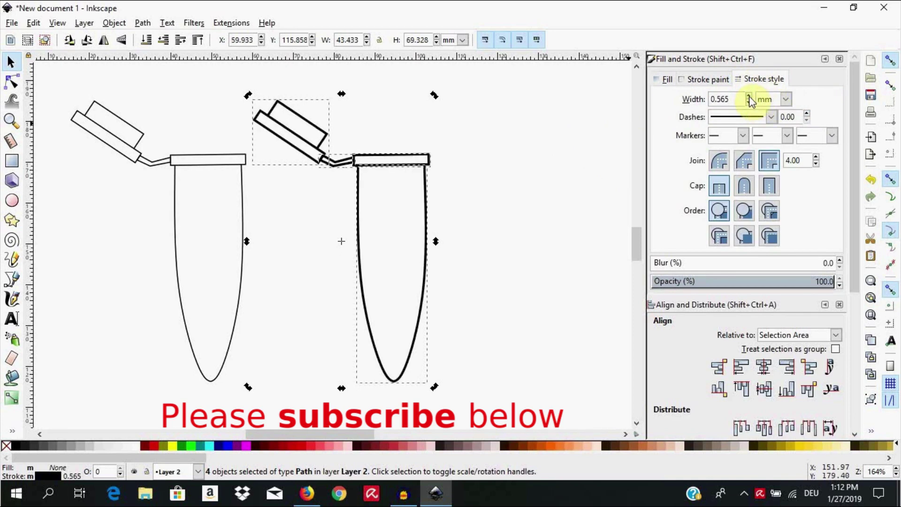
- Set the tube outline stroke width to 0.365 mm
{"action": "left_click", "coordinate": [749, 102]}
{"action": "left_click", "coordinate": [749, 102]}
{"action": "left_click", "coordinate": [749, 96]}
{"action": "left_click", "coordinate": [749, 97]}
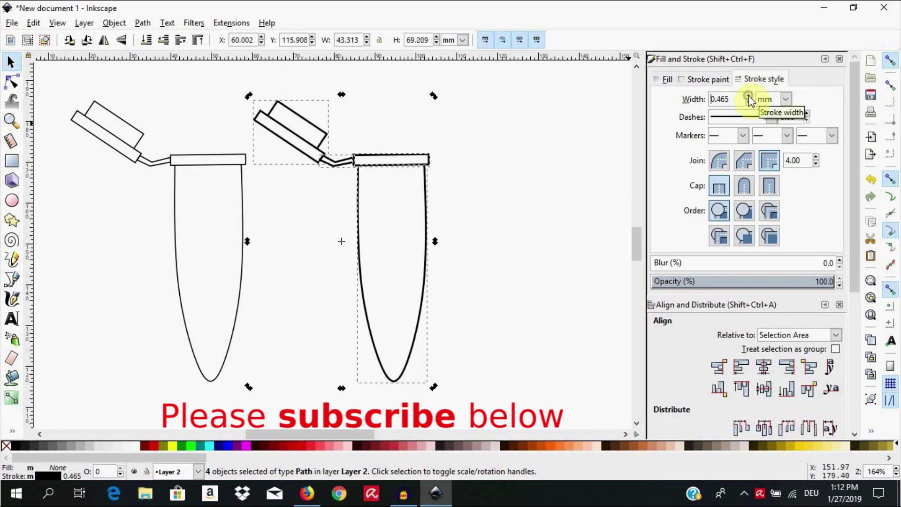
{"action": "left_click", "coordinate": [749, 102]}
{"action": "left_click", "coordinate": [749, 102]}
{"action": "left_click", "coordinate": [749, 97]}
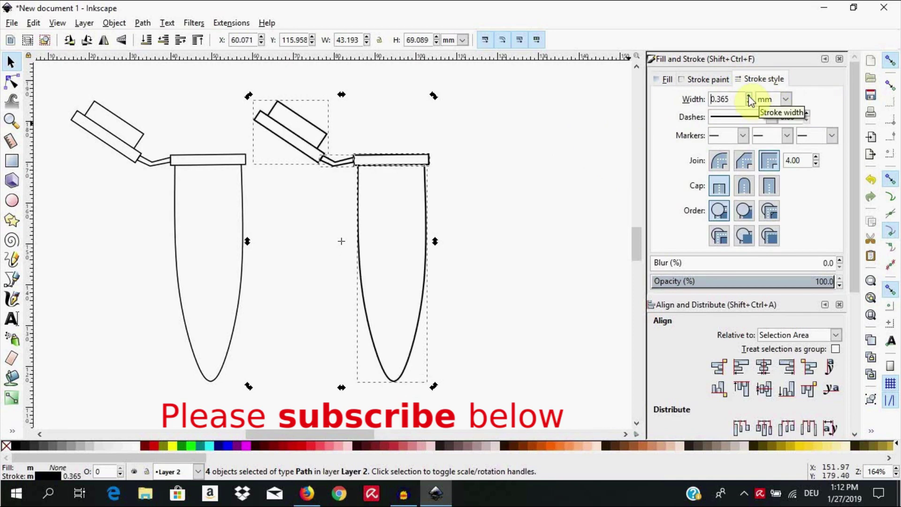
- Change the tube outline stroke colour to blue on the colour wheel
{"action": "left_click", "coordinate": [702, 81]}
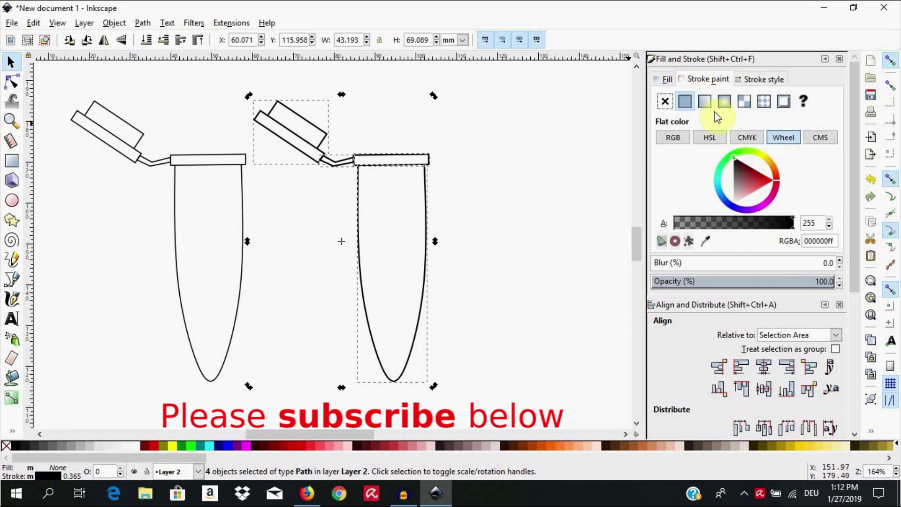
{"action": "left_click", "coordinate": [724, 163]}
{"action": "left_click", "coordinate": [731, 165]}
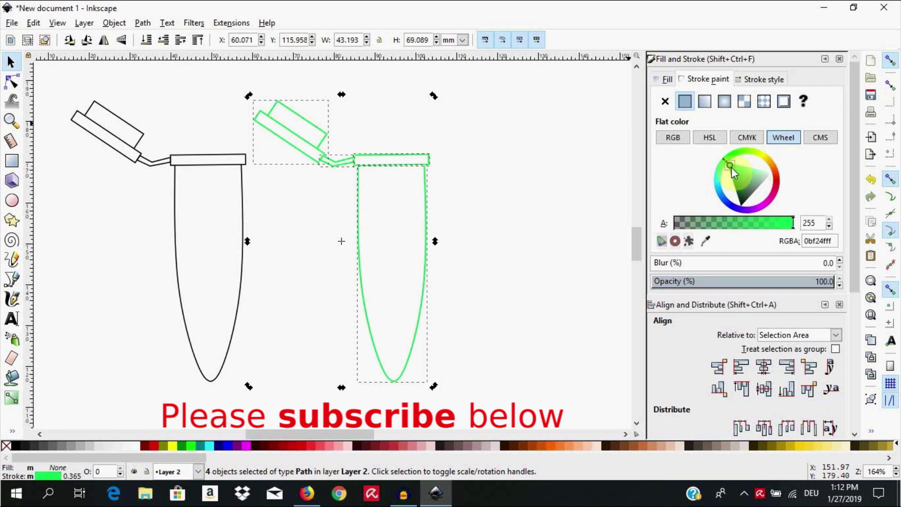
{"action": "left_click", "coordinate": [734, 154]}
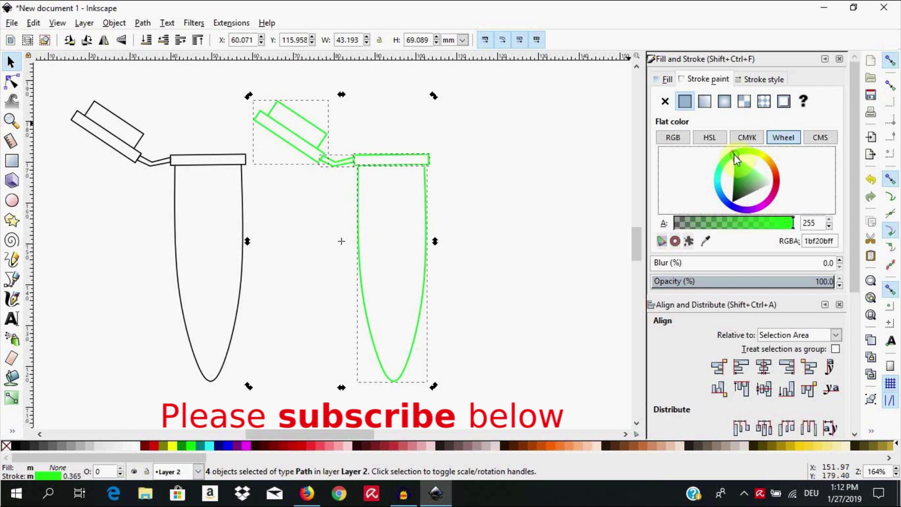
{"action": "left_click", "coordinate": [721, 197]}
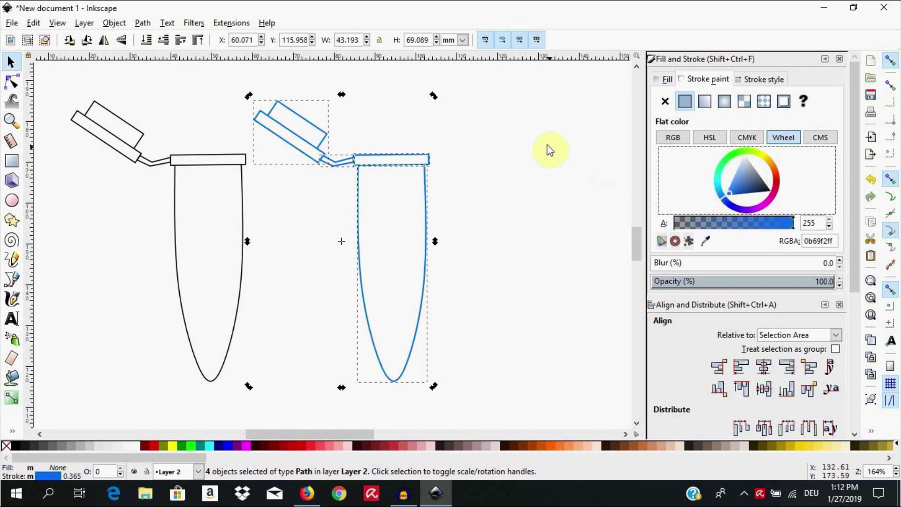
- Duplicate the blue tube, move the copy to its right, and give it a magenta outline
{"action": "left_click_drag", "start_coordinate": [222, 75], "coordinate": [515, 407]}
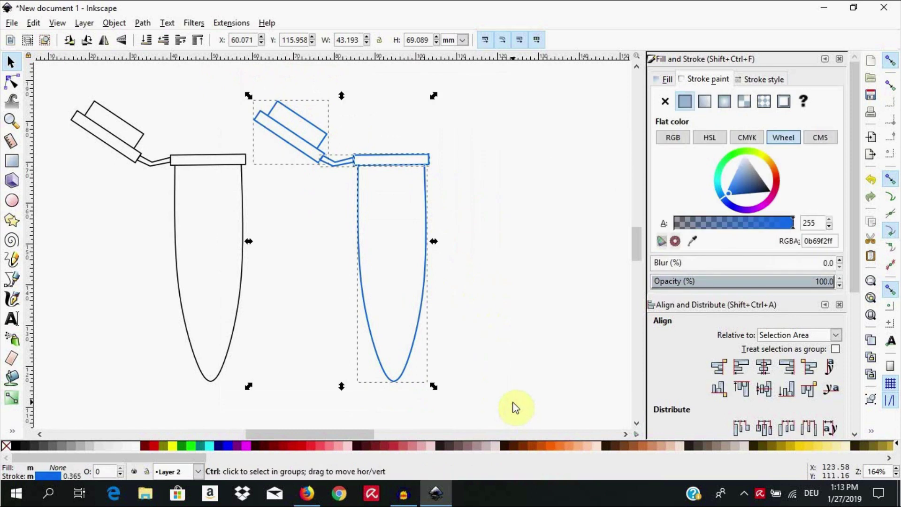
{"action": "key", "text": "ctrl+d"}
{"action": "left_click_drag", "start_coordinate": [421, 282], "coordinate": [586, 293]}
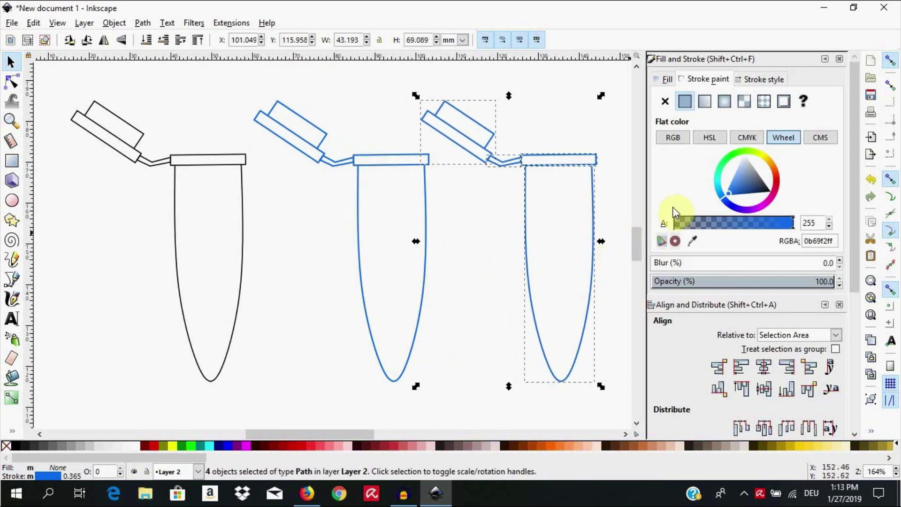
{"action": "left_click", "coordinate": [775, 188]}
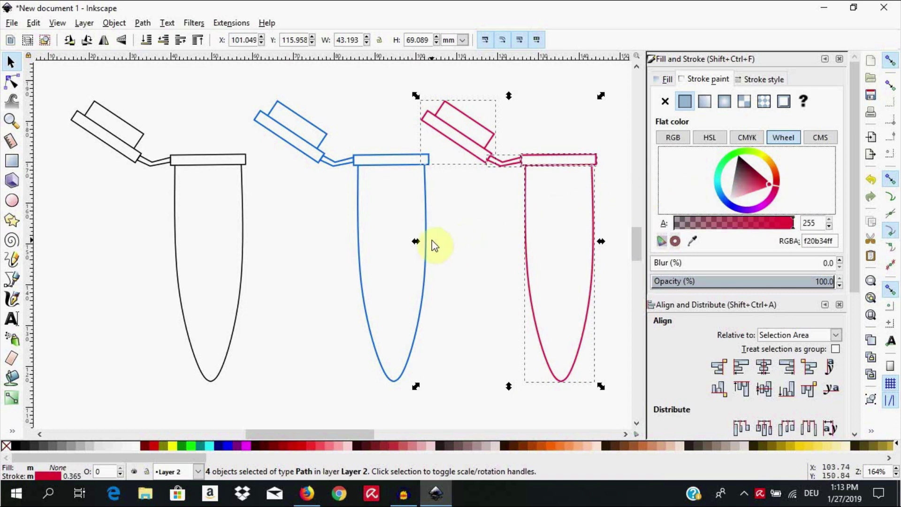
{"action": "left_click", "coordinate": [131, 305]}
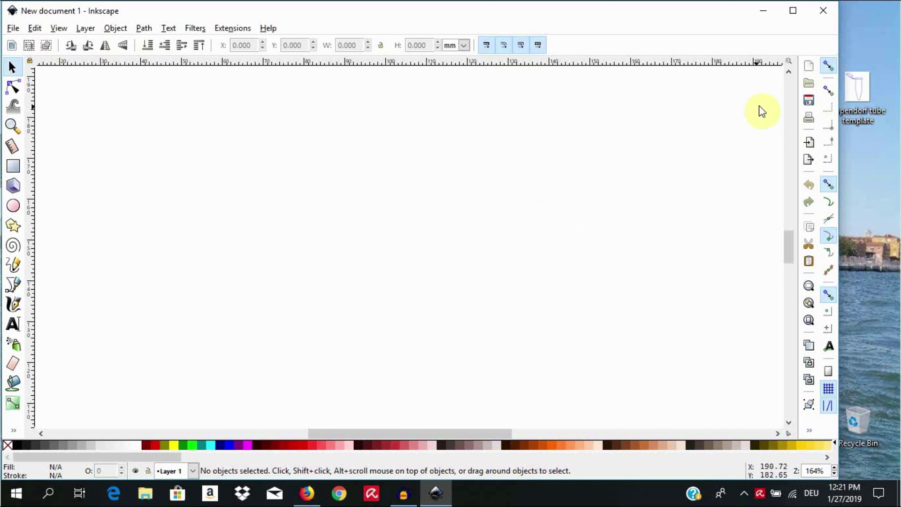
- Import the tube template PNG onto the page as an embedded image
{"action": "key", "text": "ctrl"}
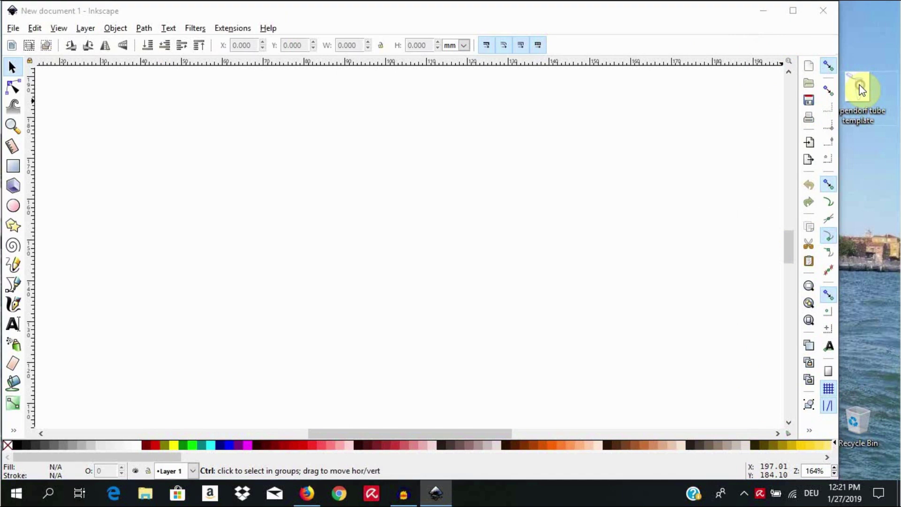
{"action": "left_click_drag", "start_coordinate": [831, 89], "coordinate": [527, 144]}
{"action": "left_click_drag", "start_coordinate": [688, 119], "coordinate": [589, 167]}
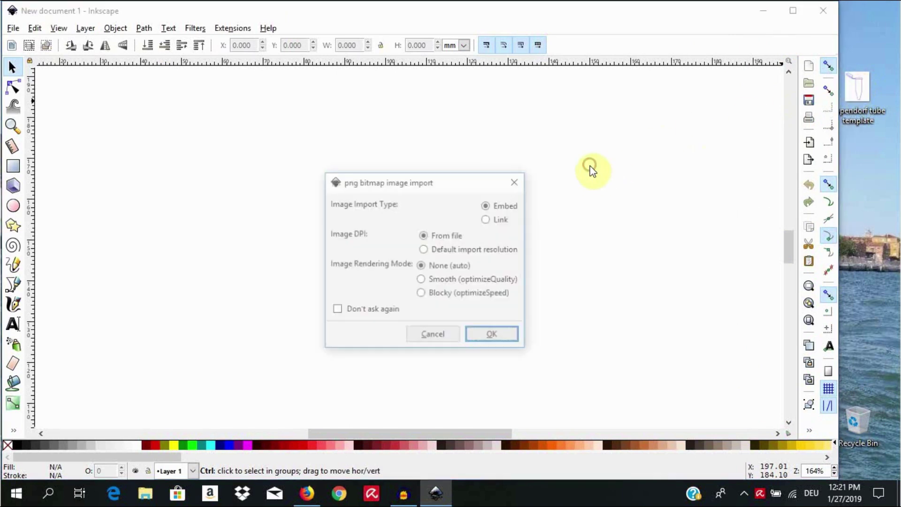
{"action": "left_click", "coordinate": [494, 335]}
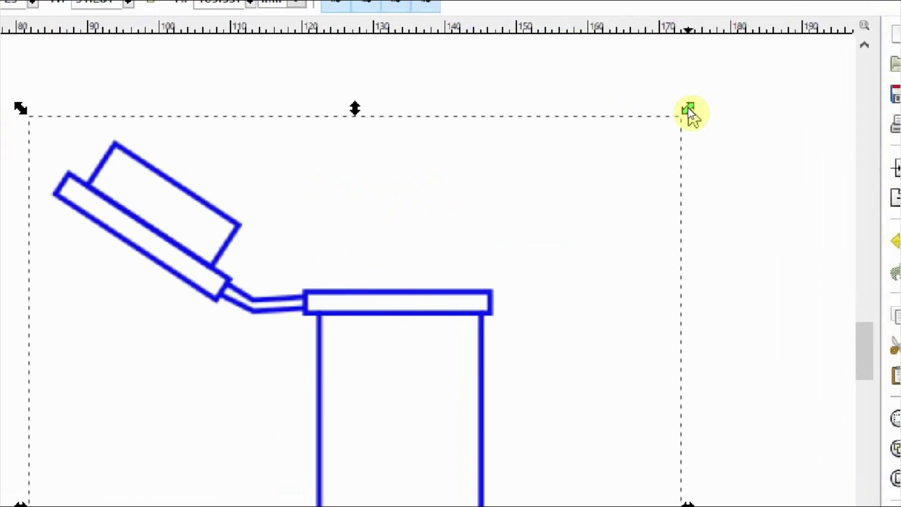
- Scale the template down to 48.120 × 57.744 mm near the page's upper left
{"action": "left_click", "coordinate": [688, 110]}
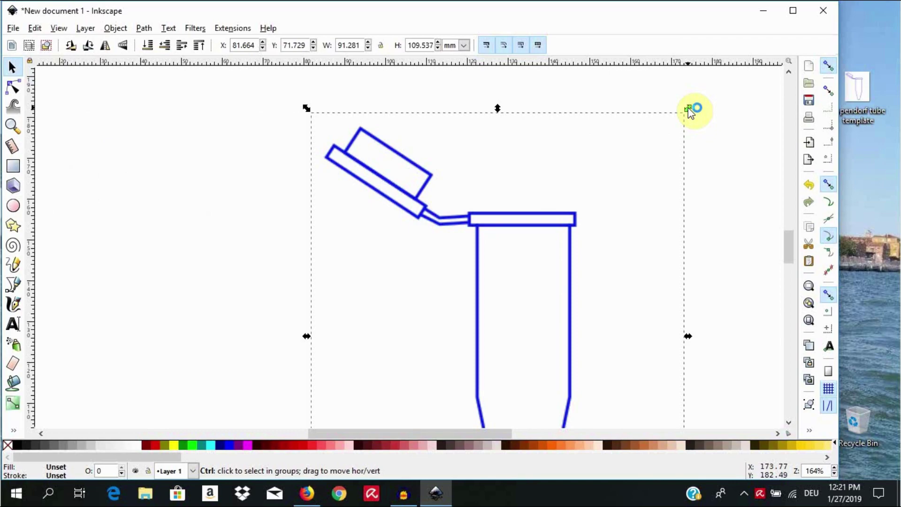
{"action": "left_click_drag", "start_coordinate": [689, 111], "coordinate": [546, 322]}
{"action": "left_click_drag", "start_coordinate": [426, 378], "coordinate": [293, 185]}
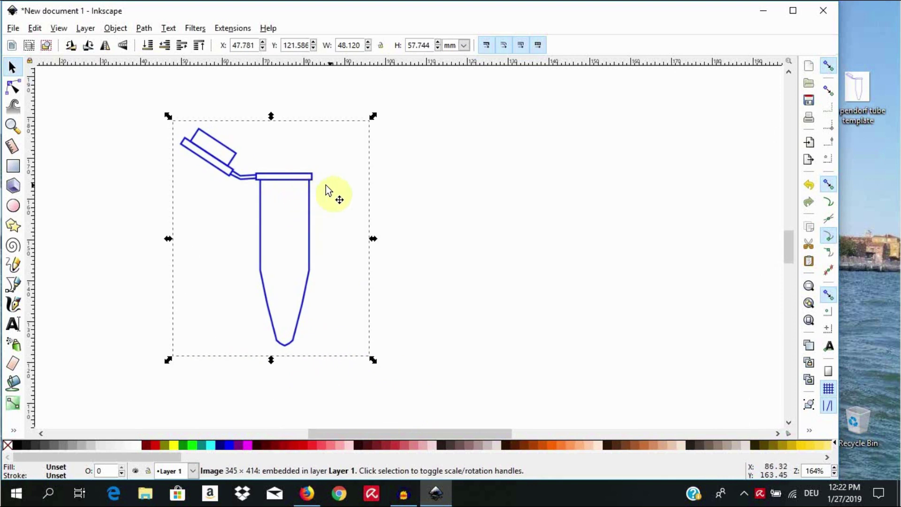
- Open the Layers panel from the Layer menu, showing Layer 1 with the template
{"action": "left_click", "coordinate": [384, 189]}
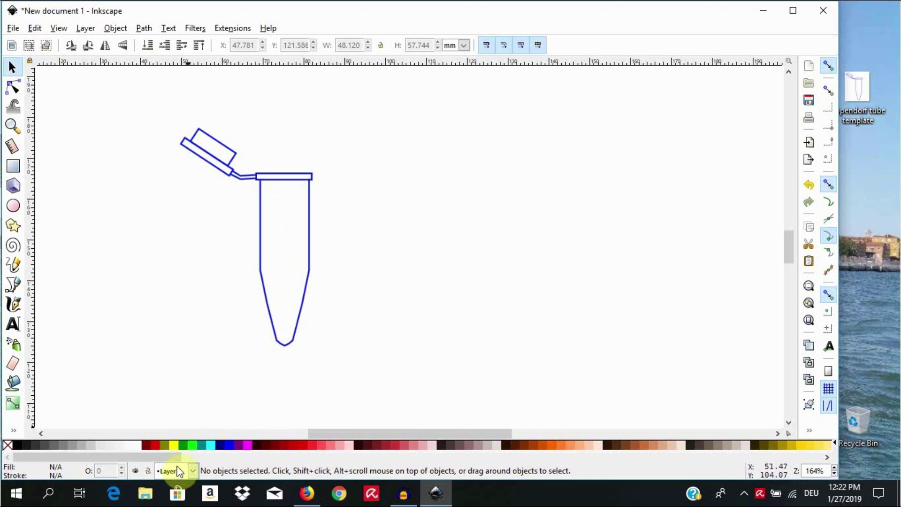
{"action": "left_click", "coordinate": [87, 29]}
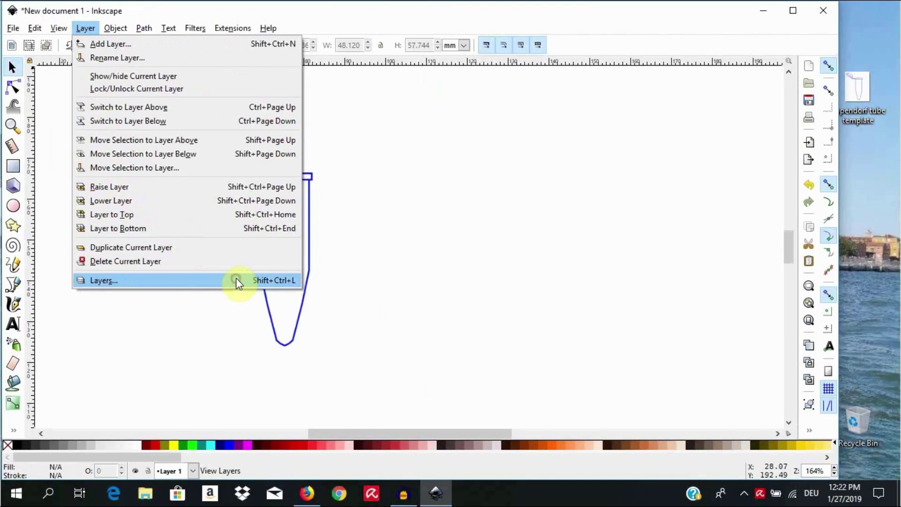
{"action": "left_click", "coordinate": [236, 281]}
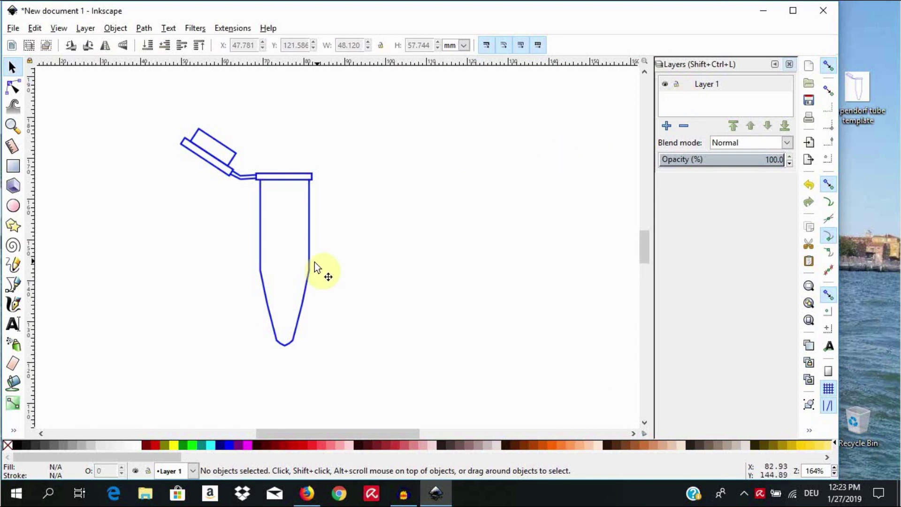
- Enlarge the tube template image from its corners to about 63 mm wide
{"action": "left_click", "coordinate": [263, 306]}
{"action": "left_click_drag", "start_coordinate": [168, 360], "coordinate": [91, 418]}
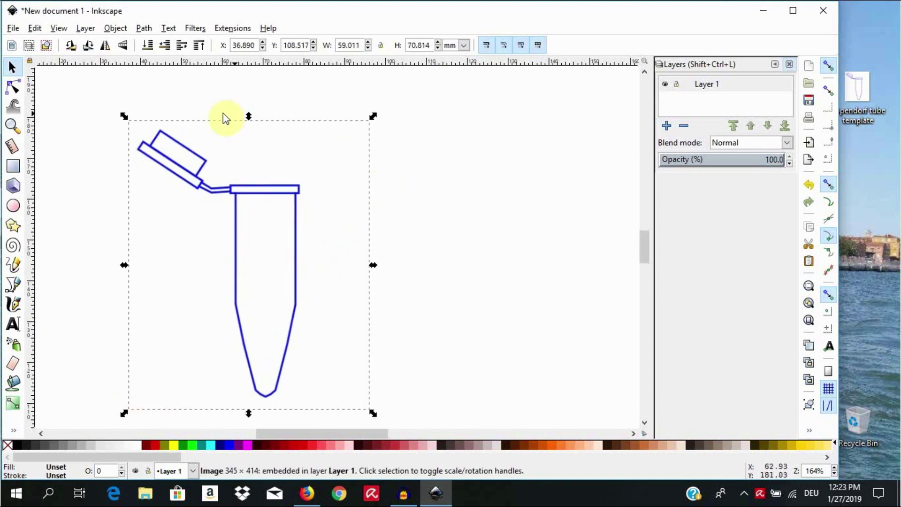
{"action": "left_click_drag", "start_coordinate": [125, 123], "coordinate": [108, 99]}
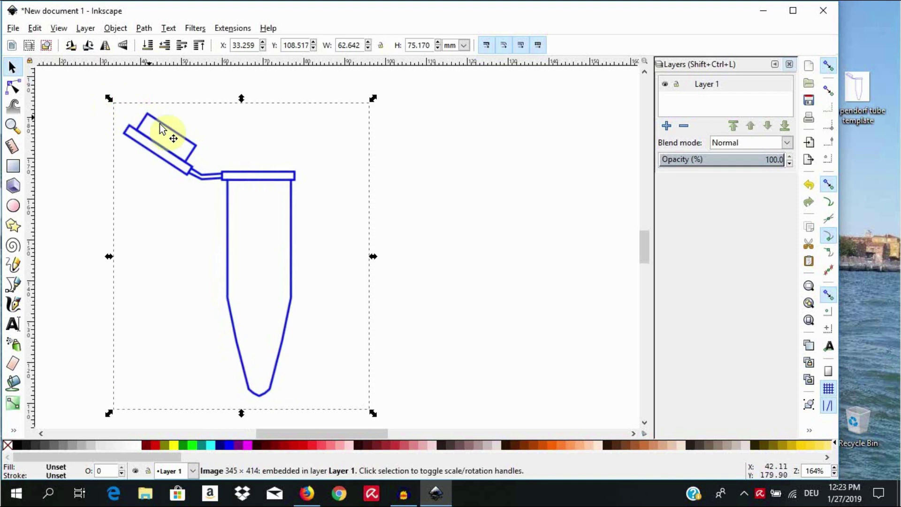
{"action": "left_click", "coordinate": [455, 244]}
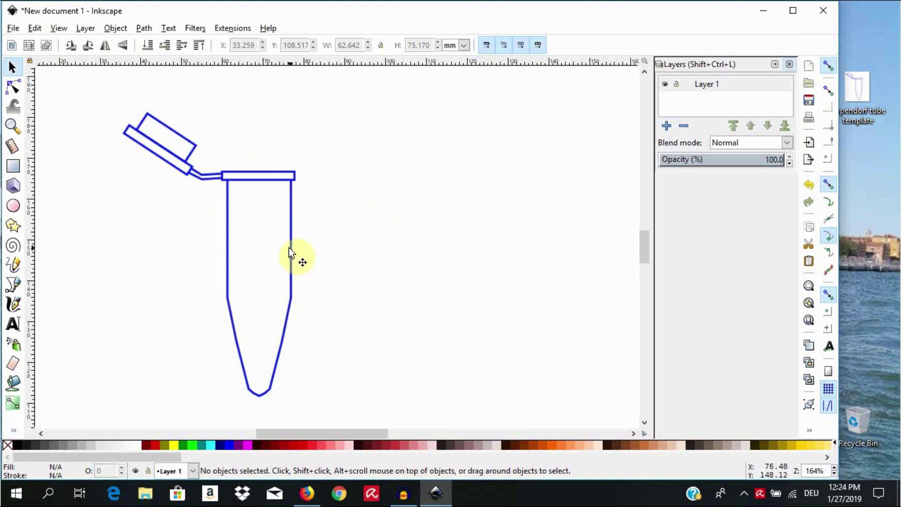
- Unlock Layer 1 and lower its opacity to 65%
{"action": "key", "text": "ctrl"}
{"action": "left_click", "coordinate": [665, 84]}
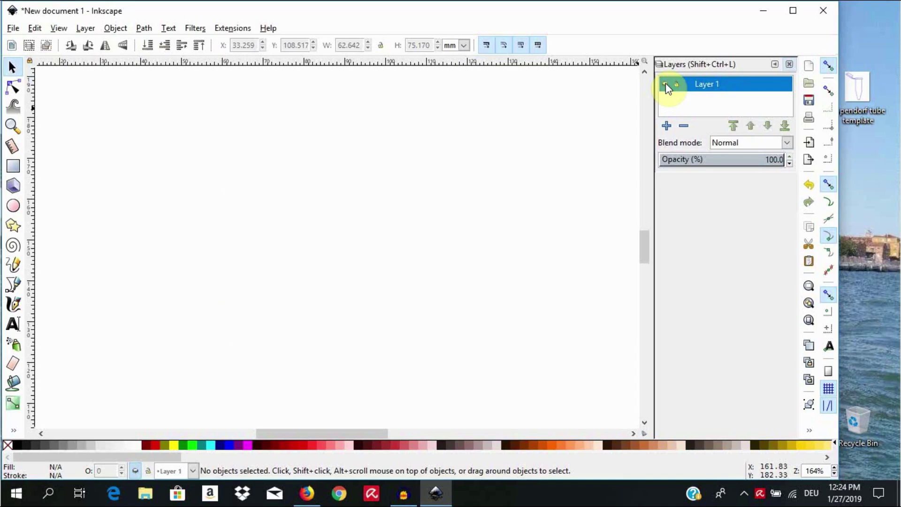
{"action": "left_click", "coordinate": [665, 84]}
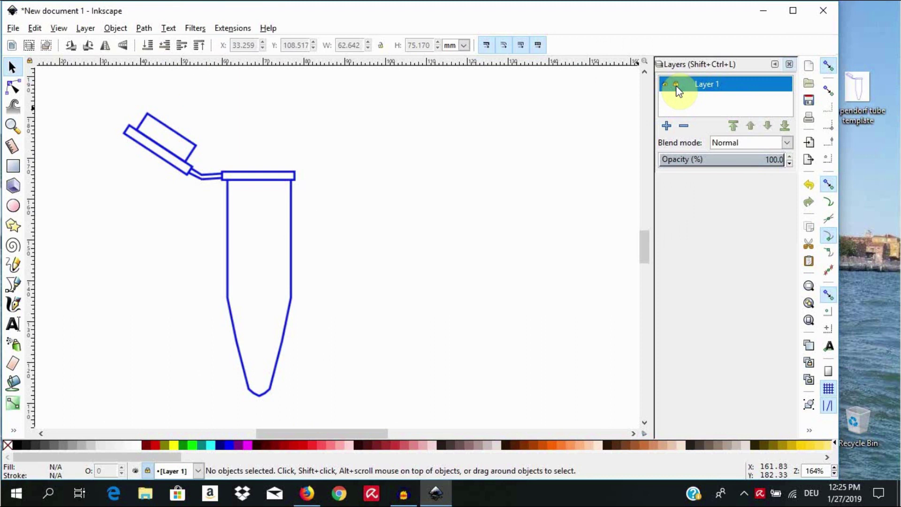
{"action": "left_click", "coordinate": [676, 85]}
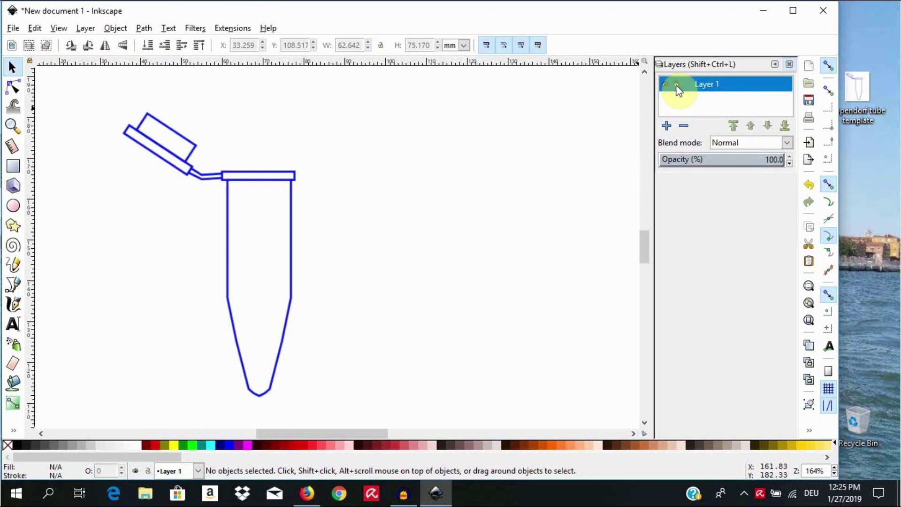
{"action": "left_click", "coordinate": [300, 260]}
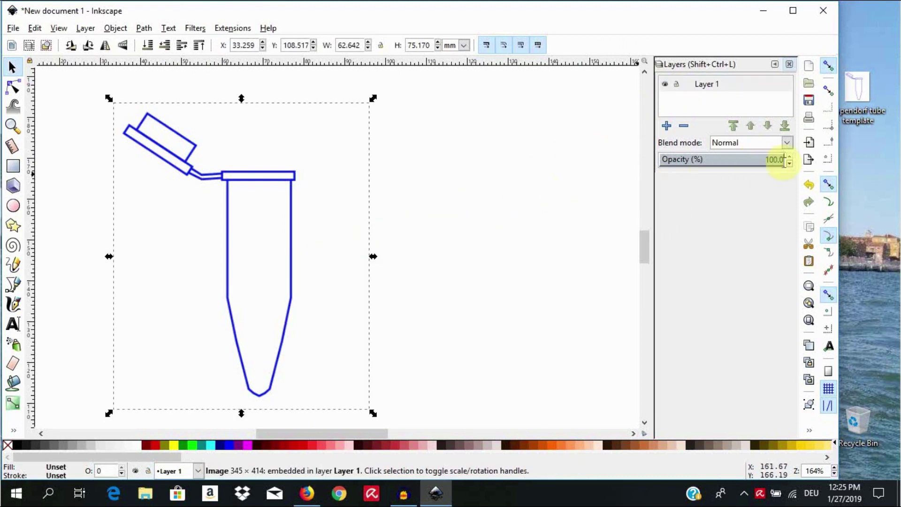
{"action": "left_click", "coordinate": [790, 163]}
{"action": "left_click_drag", "start_coordinate": [790, 163], "coordinate": [789, 163]}
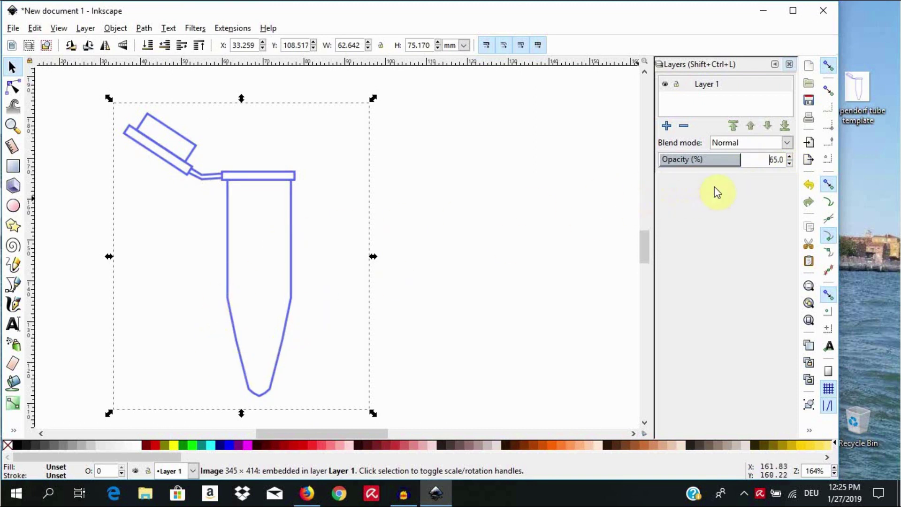
- Lower Layer 1's opacity to 60%
{"action": "left_click", "coordinate": [790, 163]}
{"action": "left_click", "coordinate": [790, 163]}
{"action": "left_click", "coordinate": [790, 163]}
{"action": "left_click", "coordinate": [790, 163]}
{"action": "left_click", "coordinate": [789, 163]}
{"action": "left_click", "coordinate": [619, 188]}
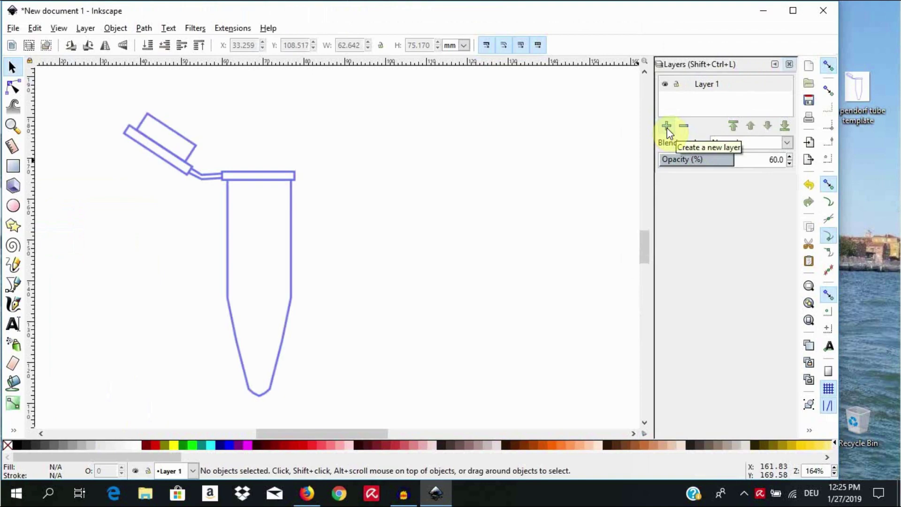
- Add a new Layer 2 positioned above Layer 1
{"action": "left_click", "coordinate": [667, 127]}
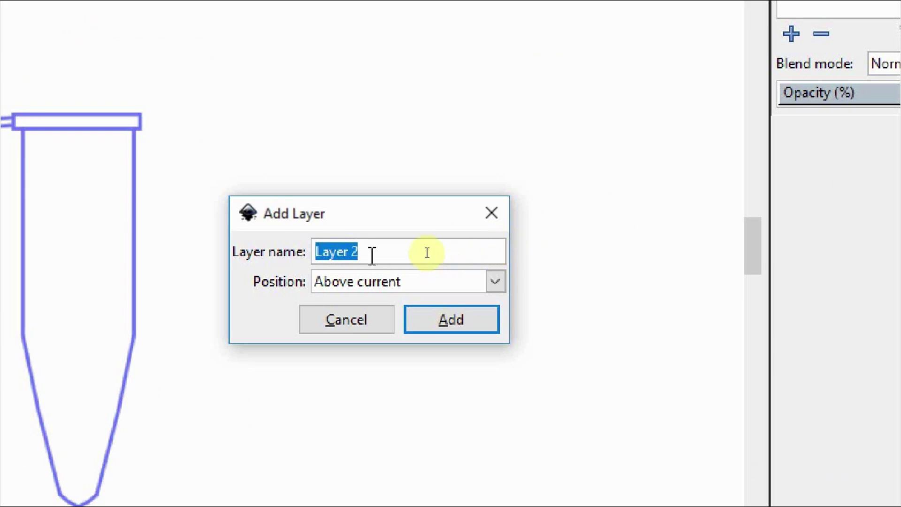
{"action": "left_click", "coordinate": [495, 280]}
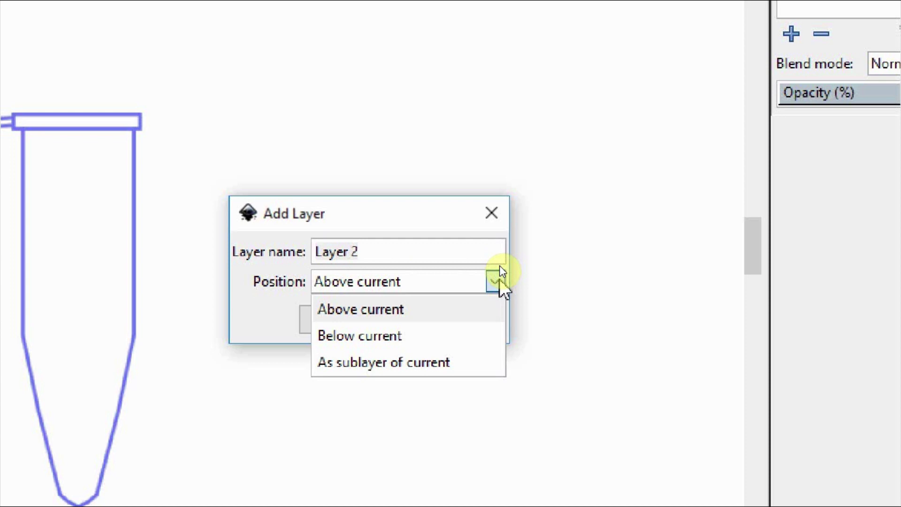
{"action": "left_click", "coordinate": [497, 311]}
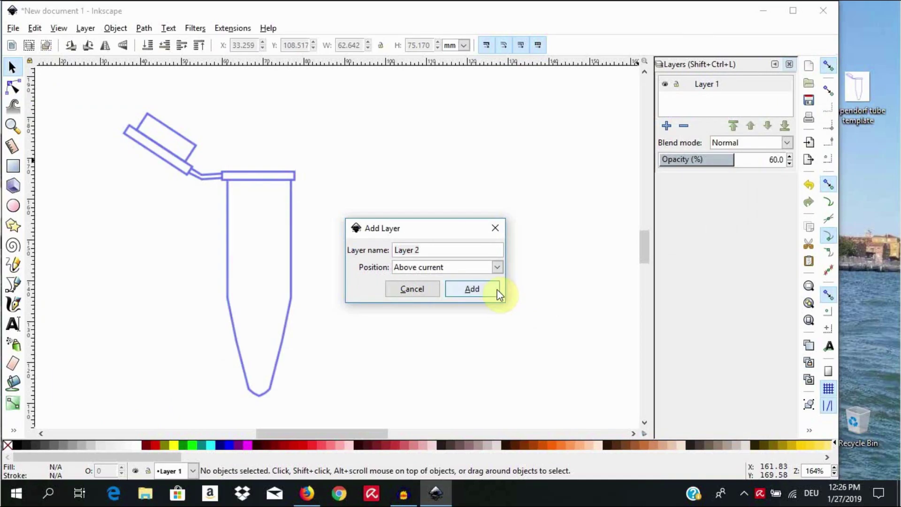
{"action": "left_click", "coordinate": [498, 290]}
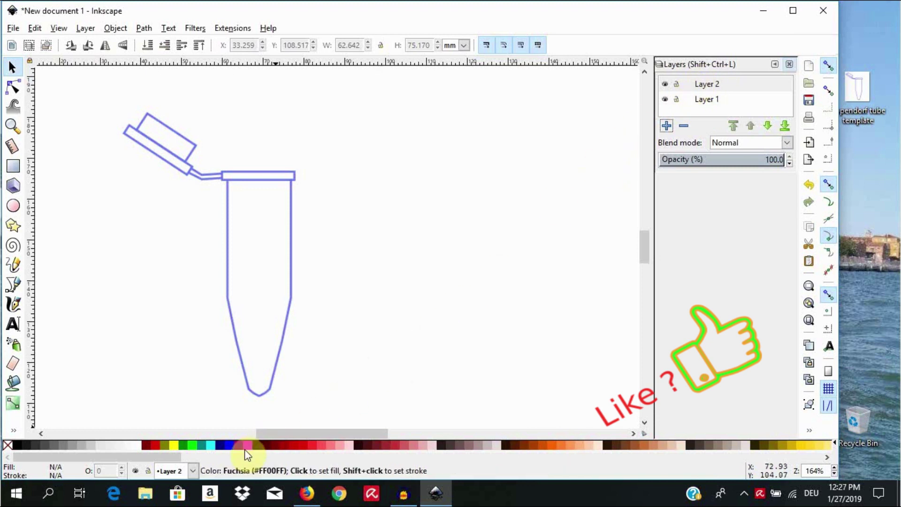
- Keep Layer 2 current, lock Layer 1, and maximize the Inkscape window
{"action": "left_click", "coordinate": [193, 471]}
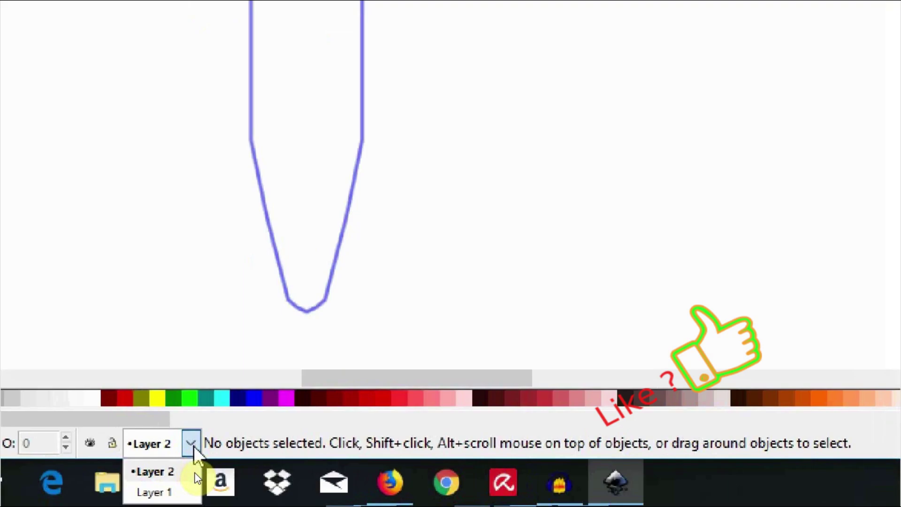
{"action": "left_click", "coordinate": [197, 478]}
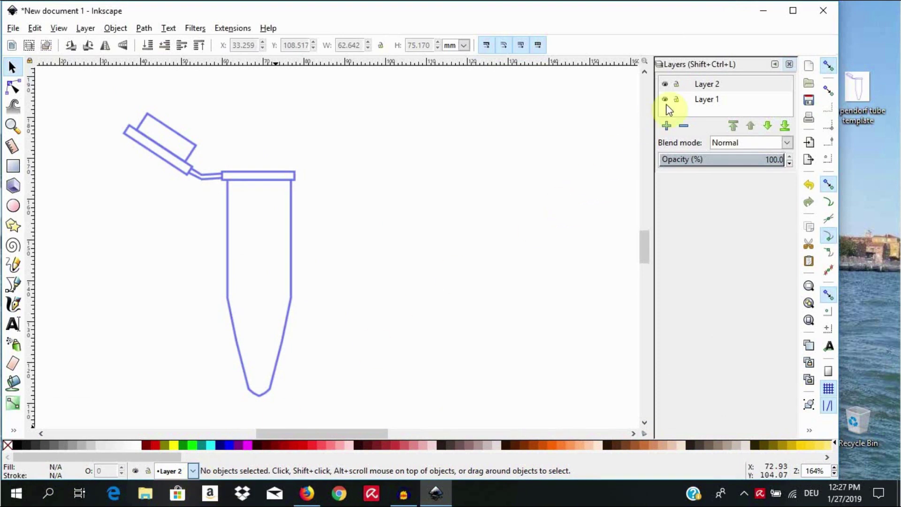
{"action": "left_click", "coordinate": [676, 99]}
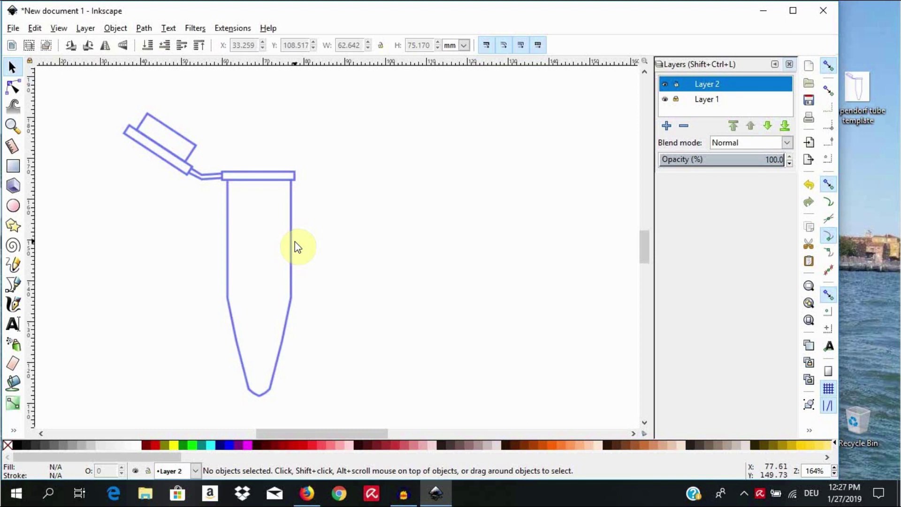
{"action": "left_click", "coordinate": [792, 11]}
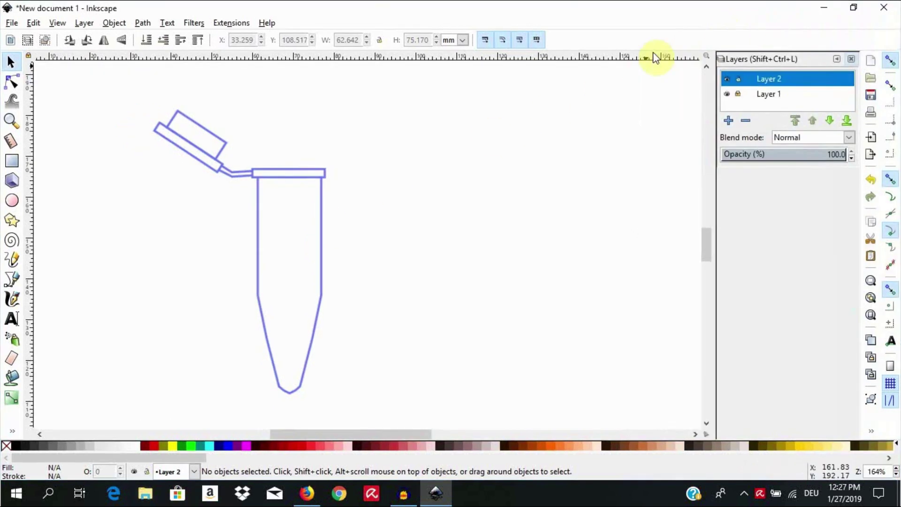
{"action": "left_click", "coordinate": [13, 281]}
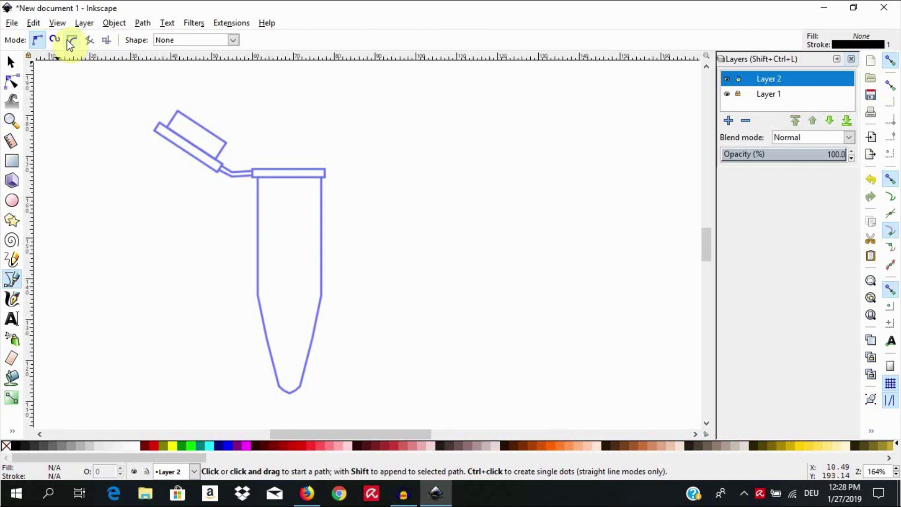
- Draw a BSpline curve with nodes down the tube's left edge, ending at the tip
{"action": "left_click", "coordinate": [121, 64]}
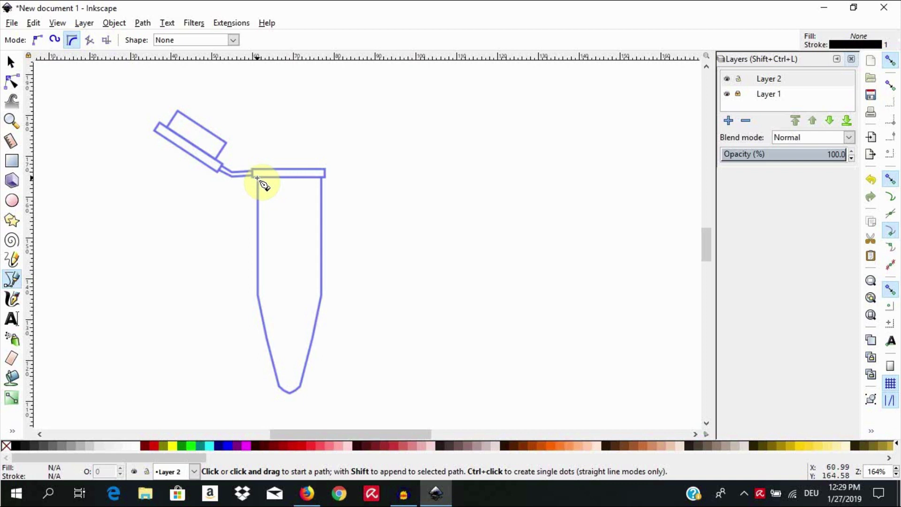
{"action": "left_click", "coordinate": [257, 178]}
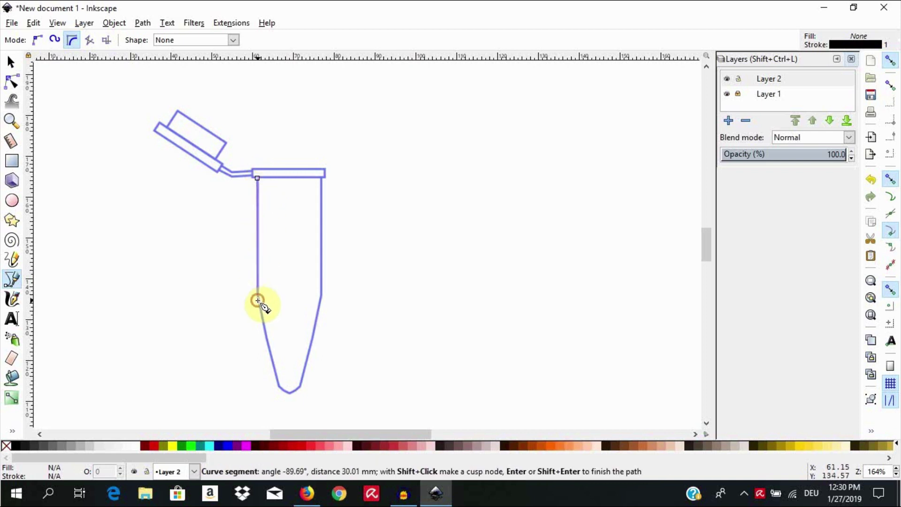
{"action": "left_click", "coordinate": [257, 297]}
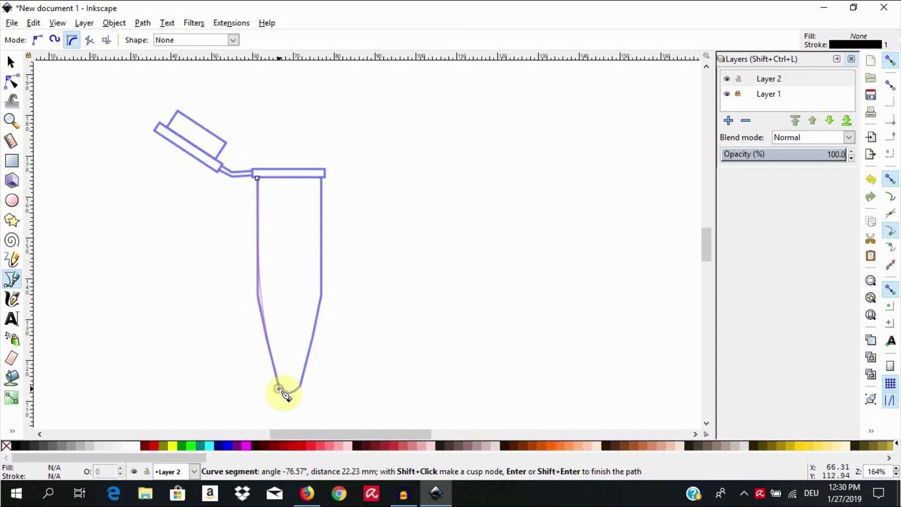
{"action": "left_click", "coordinate": [280, 388]}
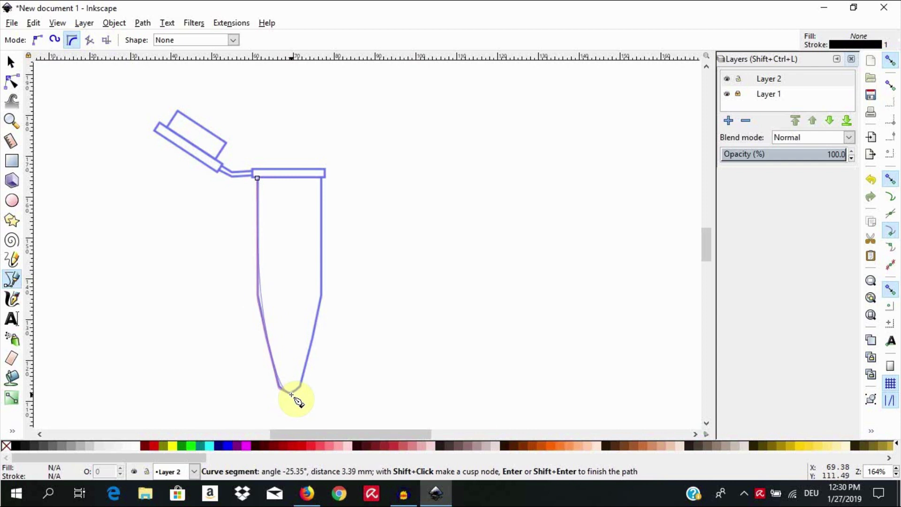
{"action": "double_click", "coordinate": [289, 395]}
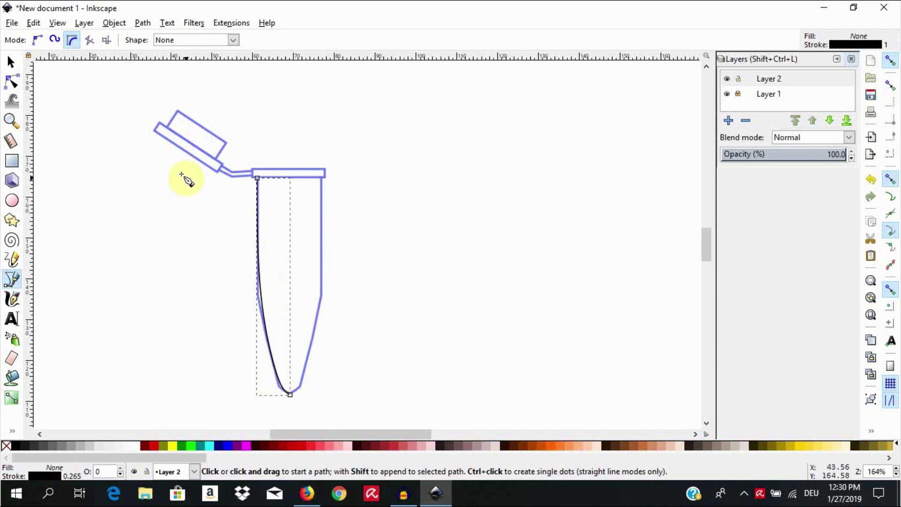
- Nudge a middle node of the curve slightly with the Node tool
{"action": "left_click", "coordinate": [10, 62]}
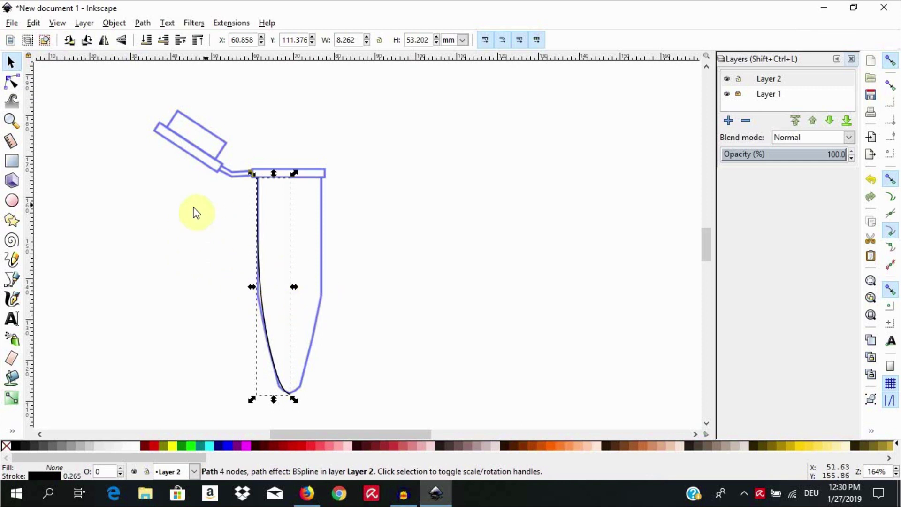
{"action": "left_click", "coordinate": [11, 82]}
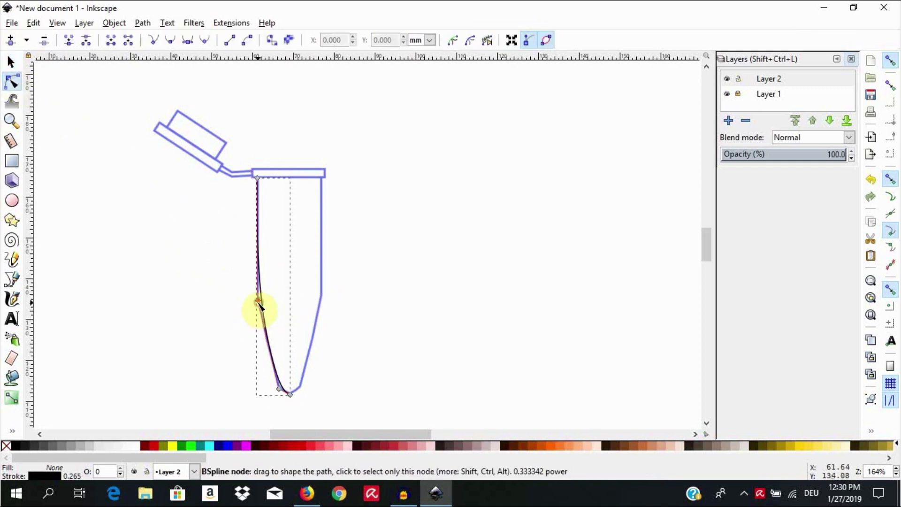
{"action": "left_click_drag", "start_coordinate": [257, 306], "coordinate": [258, 307]}
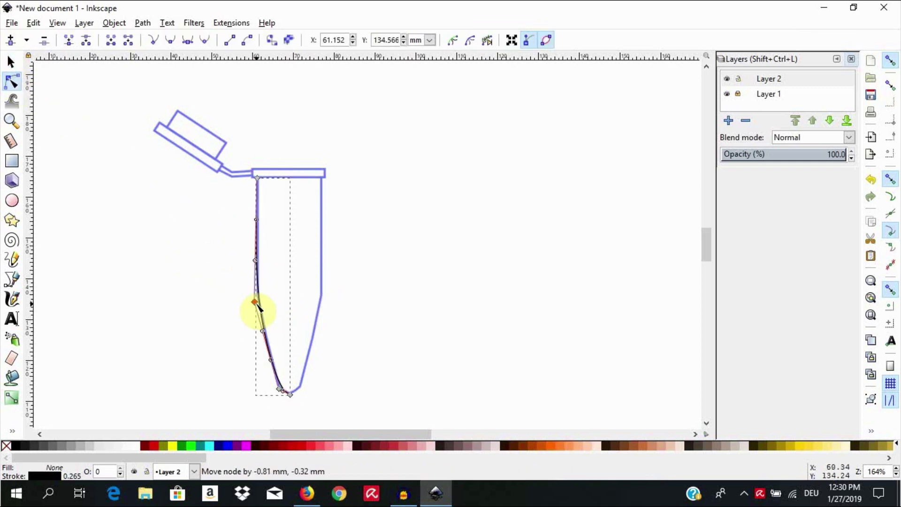
{"action": "left_click", "coordinate": [234, 312]}
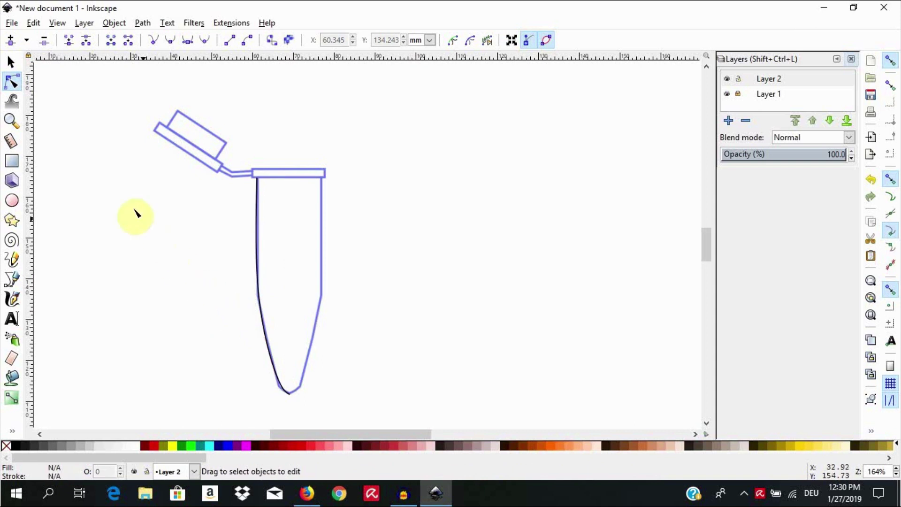
- Move the black curve right of the tube outline to X 94.874 mm, Y 106.697 mm
{"action": "left_click", "coordinate": [11, 61]}
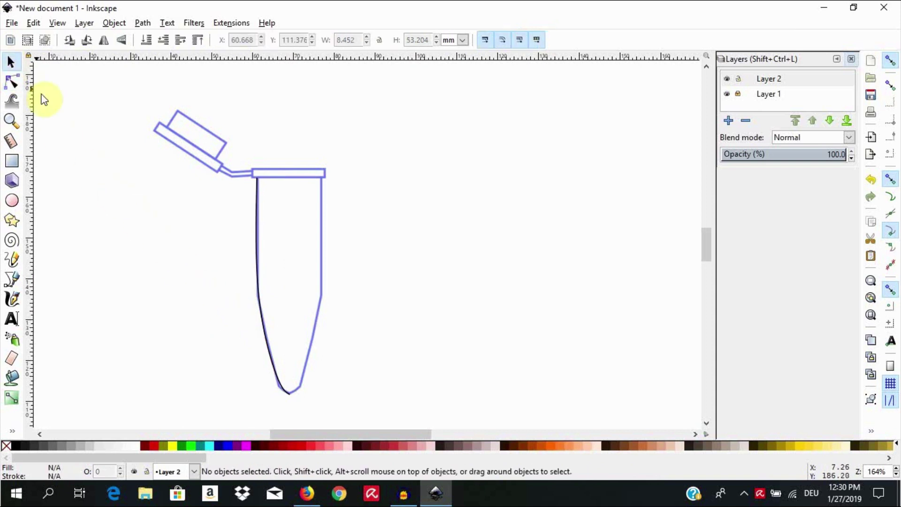
{"action": "left_click", "coordinate": [256, 270]}
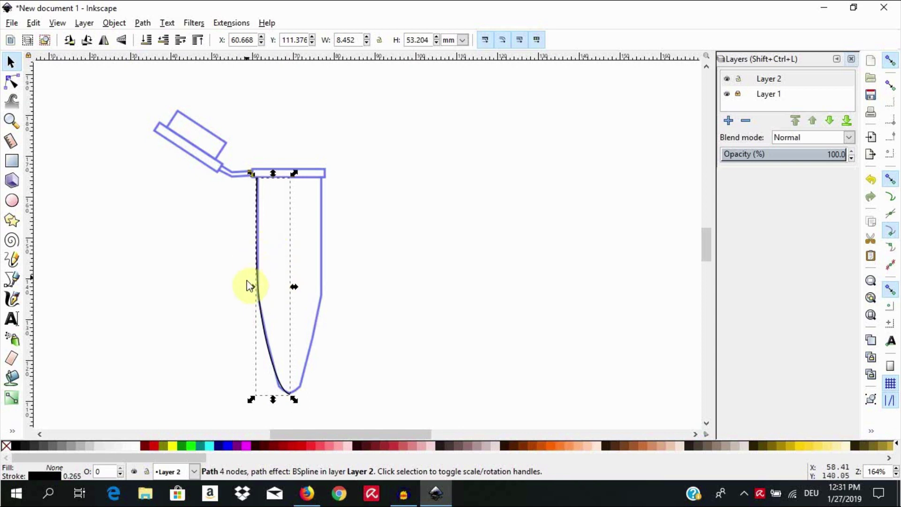
{"action": "left_click_drag", "start_coordinate": [261, 287], "coordinate": [400, 303]}
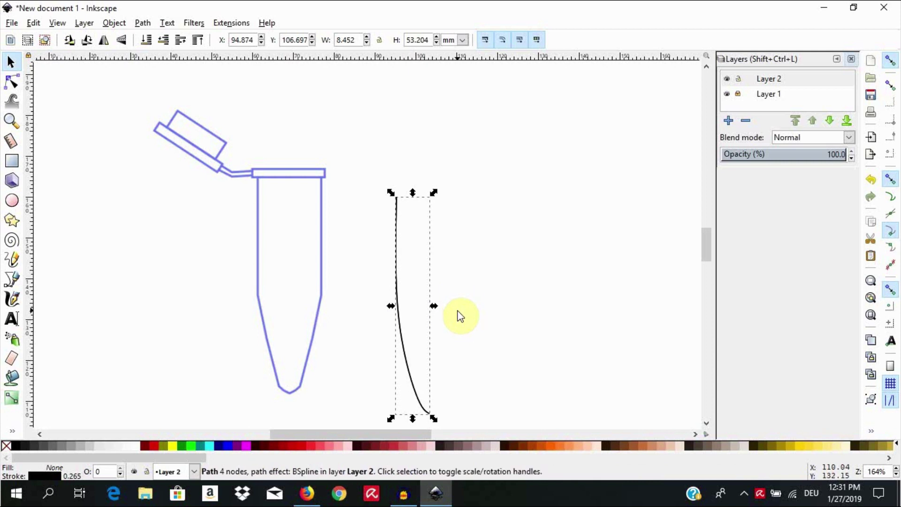
- Create a mirrored copy of the curve as the right half and raise both halves
{"action": "key", "text": "alt"}
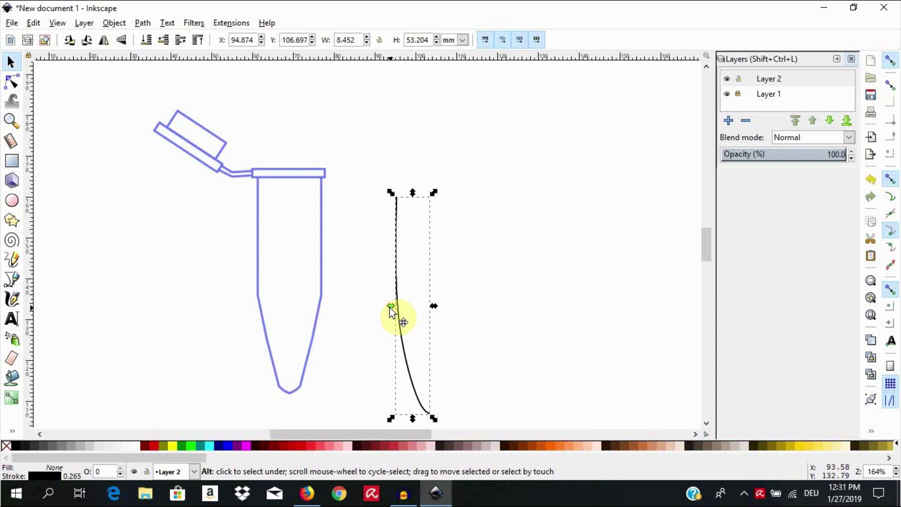
{"action": "left_click_drag", "start_coordinate": [390, 308], "coordinate": [451, 313]}
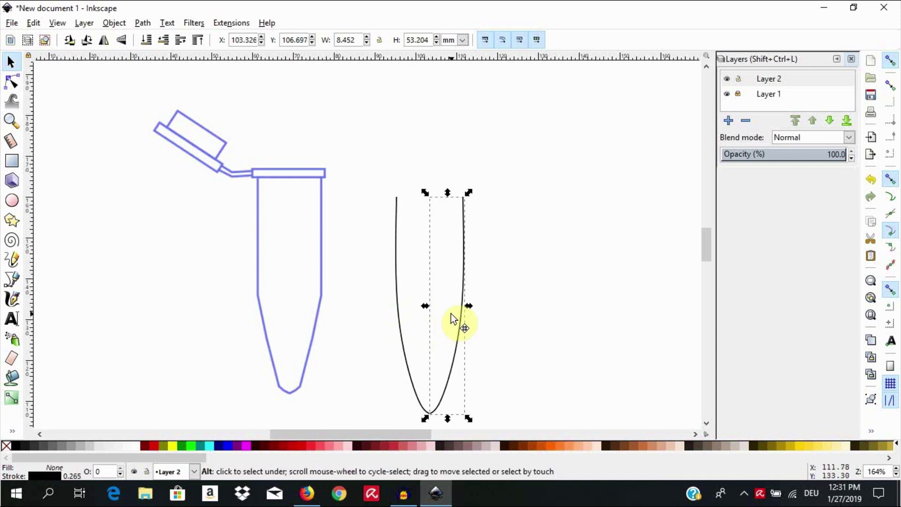
{"action": "left_click", "coordinate": [490, 313]}
{"action": "left_click_drag", "start_coordinate": [374, 166], "coordinate": [494, 427]}
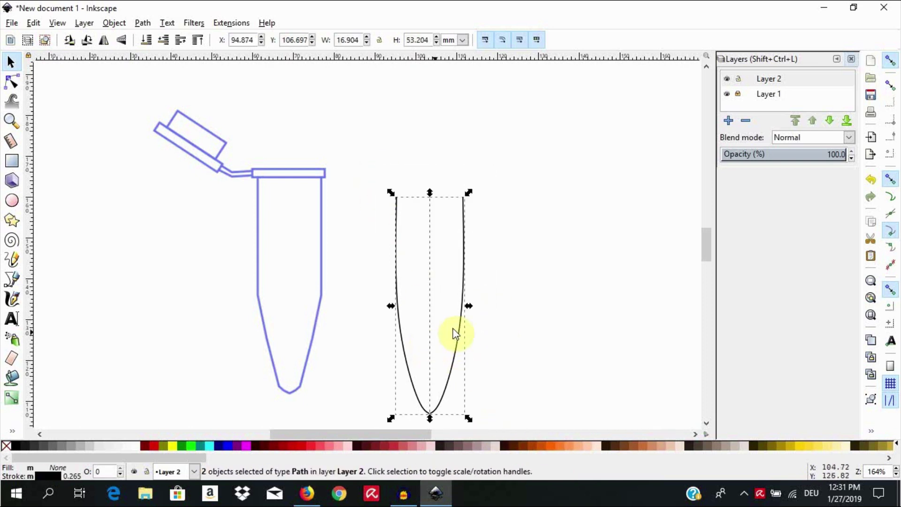
{"action": "key", "text": "Up"}
{"action": "key", "text": "Up"}
{"action": "key", "text": "Up"}
{"action": "key", "text": "Up"}
{"action": "key", "text": "Up"}
{"action": "key", "text": "Up"}
{"action": "key", "text": "Up"}
{"action": "key", "text": "Up"}
{"action": "key", "text": "Up"}
{"action": "key", "text": "Up"}
{"action": "key", "text": "Up"}
{"action": "key", "text": "Up"}
{"action": "key", "text": "Up"}
{"action": "key", "text": "Up"}
{"action": "key", "text": "Up"}
{"action": "key", "text": "Up"}
{"action": "key", "text": "Up"}
{"action": "key", "text": "Up"}
{"action": "key", "text": "Up"}
{"action": "key", "text": "Up"}
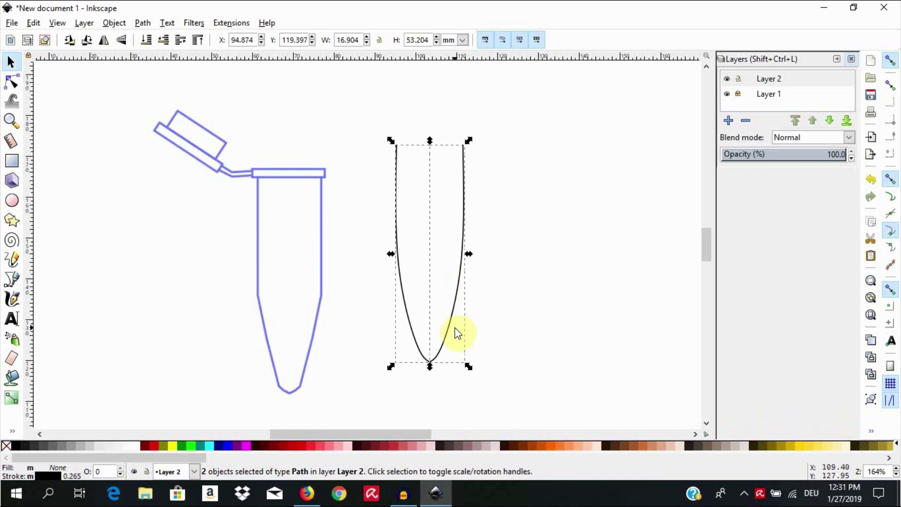
- Nudge the left curve half right with the arrow key to close the U shape
{"action": "left_click", "coordinate": [500, 342]}
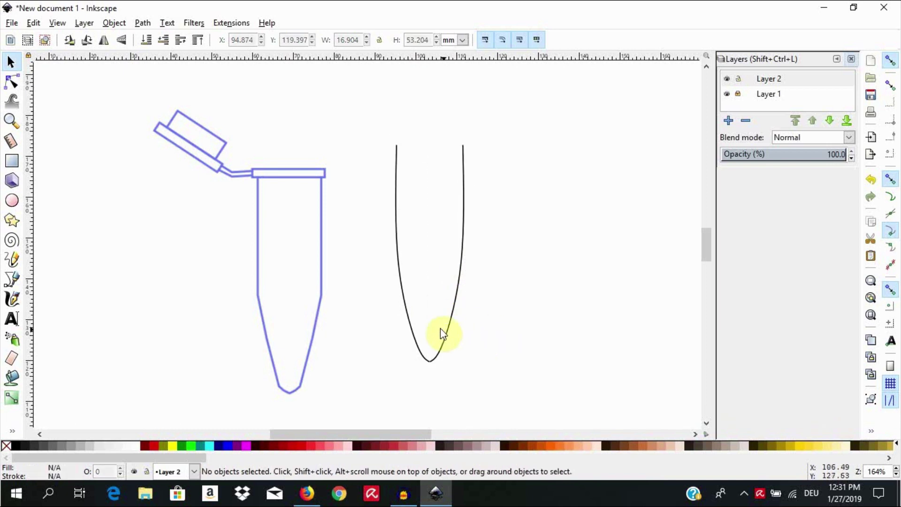
{"action": "left_click", "coordinate": [411, 312]}
{"action": "key", "text": "Right"}
{"action": "key", "text": "Right"}
{"action": "key", "text": "Right"}
{"action": "key", "text": "Right"}
{"action": "key", "text": "Right"}
{"action": "key", "text": "Right"}
{"action": "key", "text": "Right"}
{"action": "key", "text": "Right"}
{"action": "key", "text": "Right"}
{"action": "key", "text": "Right"}
{"action": "key", "text": "Right"}
{"action": "key", "text": "Right"}
{"action": "key", "text": "Right"}
{"action": "key", "text": "Right"}
{"action": "key", "text": "Right"}
{"action": "key", "text": "Right"}
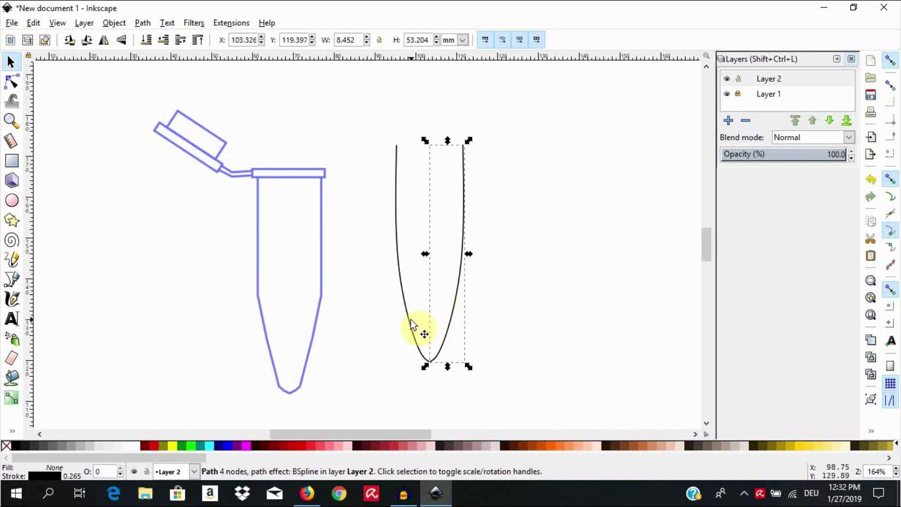
{"action": "key", "text": "ctrl+z"}
{"action": "key", "text": "ctrl+shift+z"}
{"action": "left_click", "coordinate": [436, 382]}
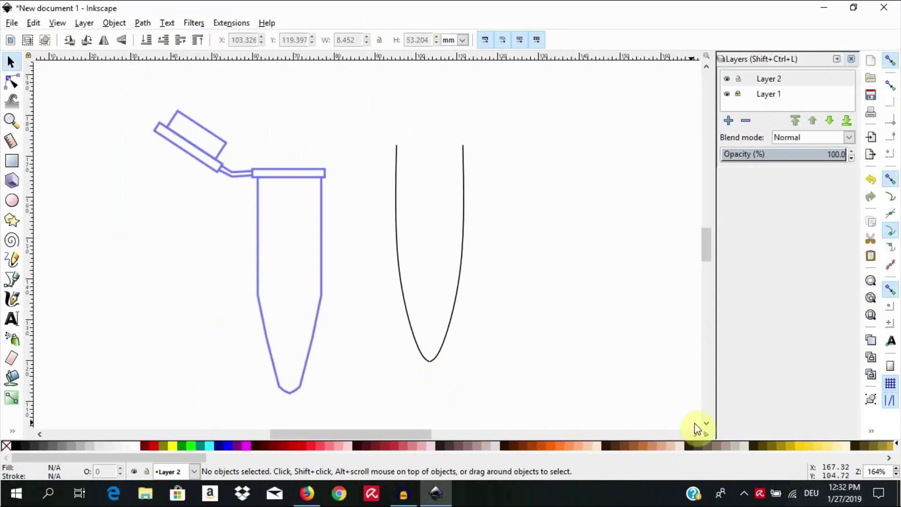
- Drag the left half right by its width to align the symmetric U-shaped body
{"action": "left_click", "coordinate": [896, 469]}
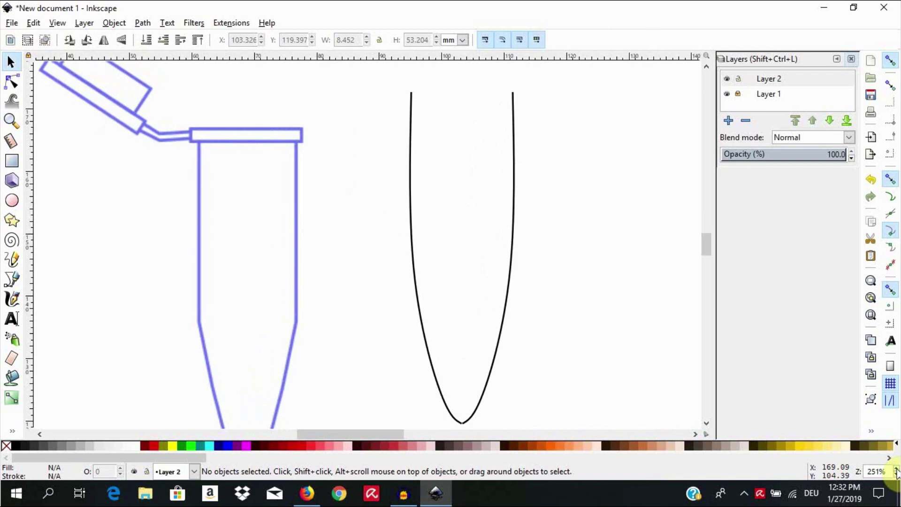
{"action": "left_click", "coordinate": [896, 474]}
{"action": "left_click", "coordinate": [896, 475]}
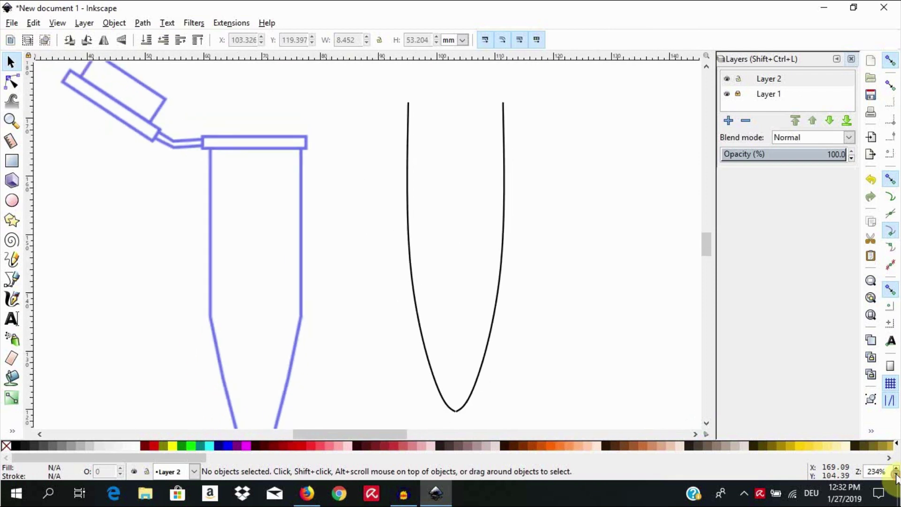
{"action": "left_click", "coordinate": [896, 475]}
{"action": "left_click", "coordinate": [896, 474]}
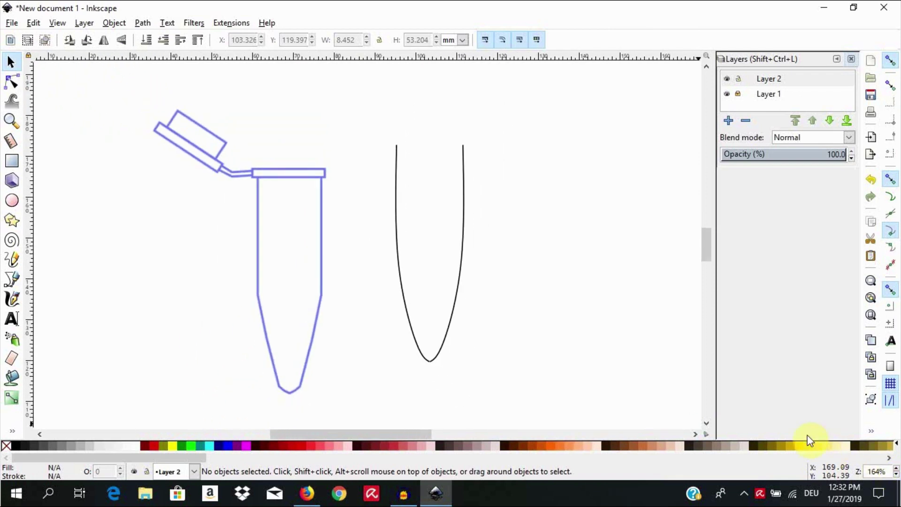
{"action": "left_click", "coordinate": [404, 296]}
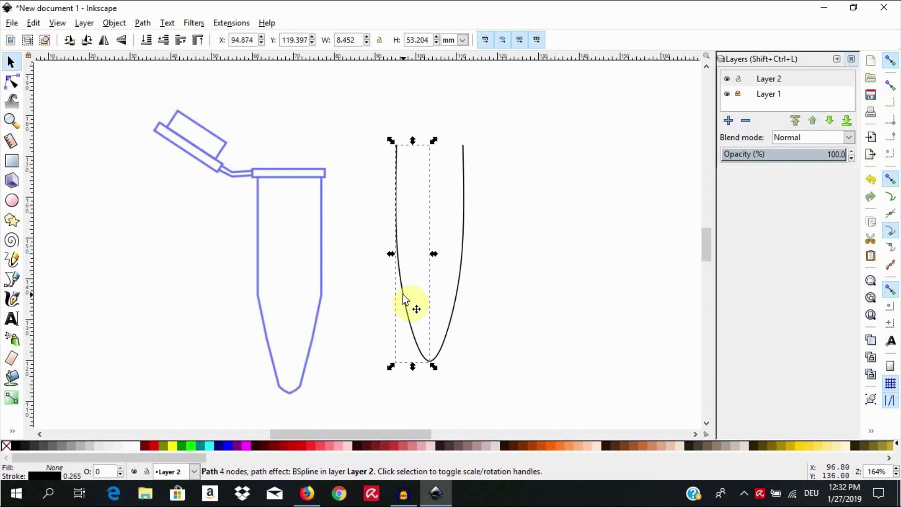
{"action": "left_click_drag", "start_coordinate": [403, 294], "coordinate": [456, 294]}
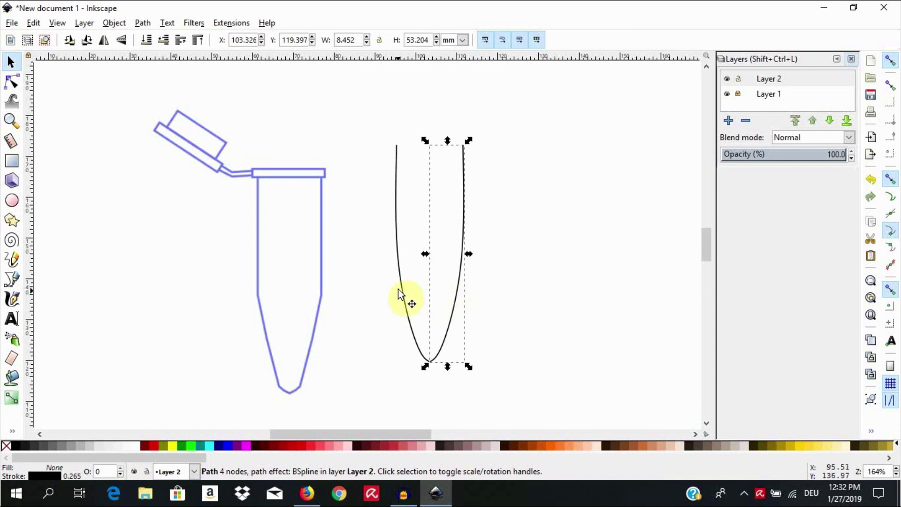
{"action": "key", "text": "ctrl+z"}
{"action": "key", "text": "ctrl+shift+z"}
{"action": "left_click", "coordinate": [369, 135]}
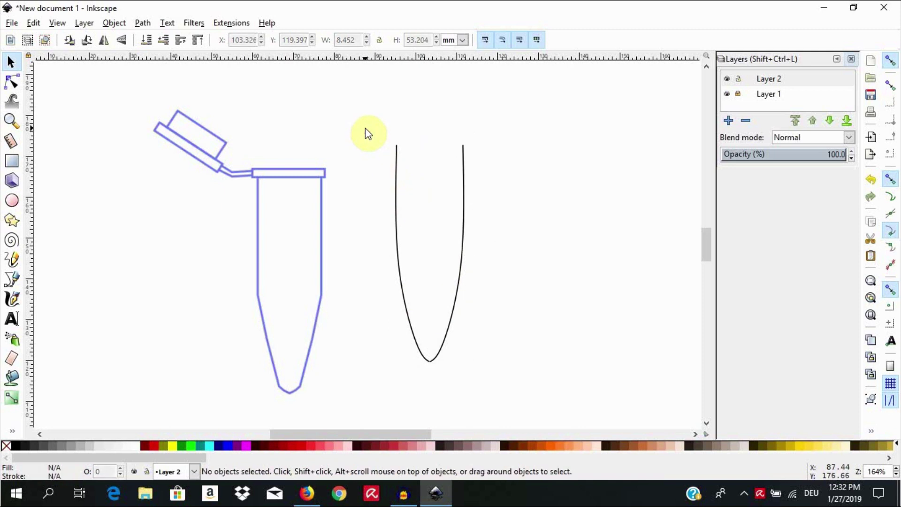
- Select the U curve's bottom end nodes and join them into one path
{"action": "left_click_drag", "start_coordinate": [365, 129], "coordinate": [507, 378]}
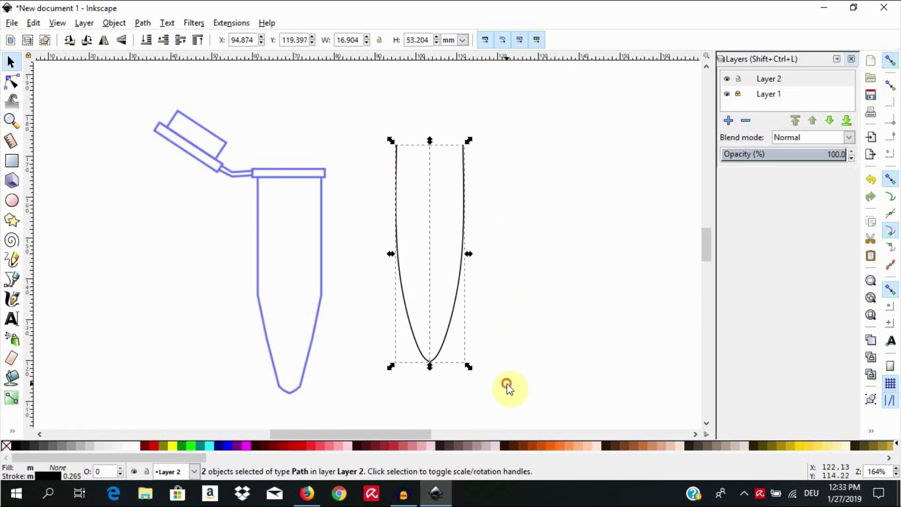
{"action": "key", "text": "n"}
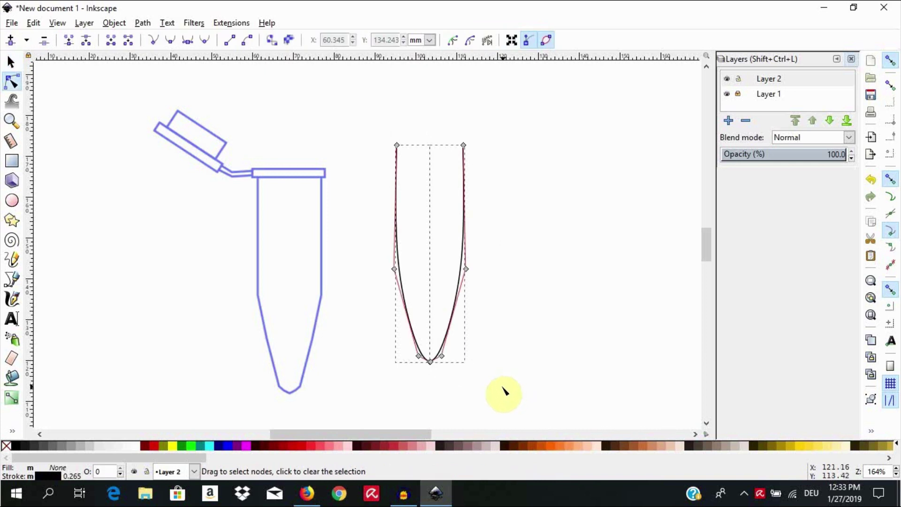
{"action": "left_click", "coordinate": [428, 359]}
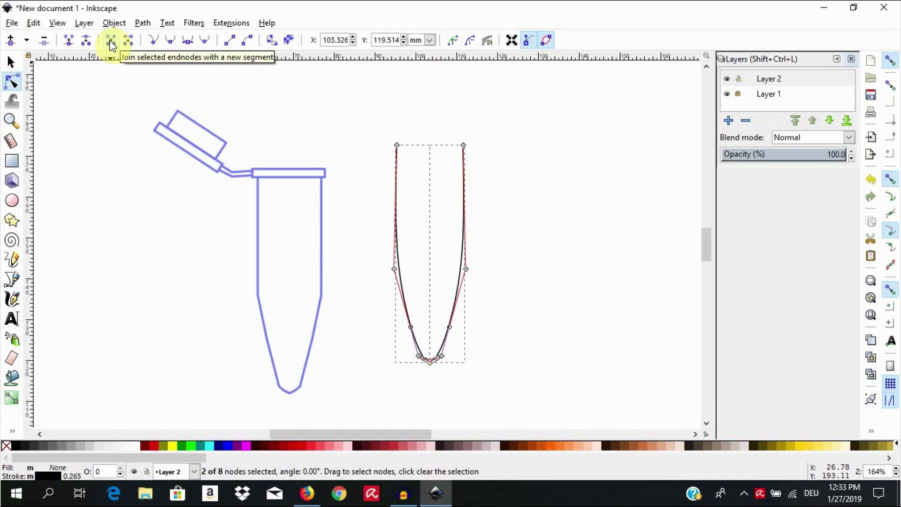
{"action": "left_click", "coordinate": [115, 65]}
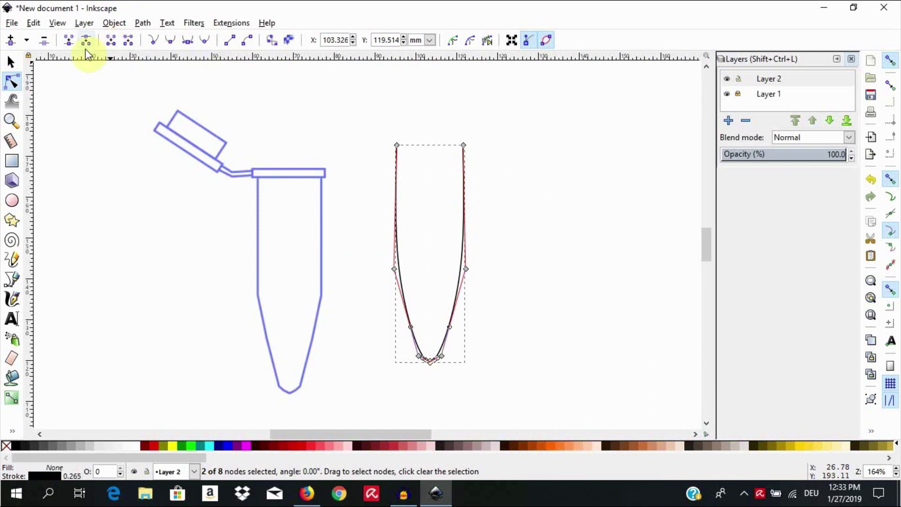
- Select the joined 8-node BSpline path at X 103.102 mm, Y 117.990 mm
{"action": "left_click", "coordinate": [11, 62]}
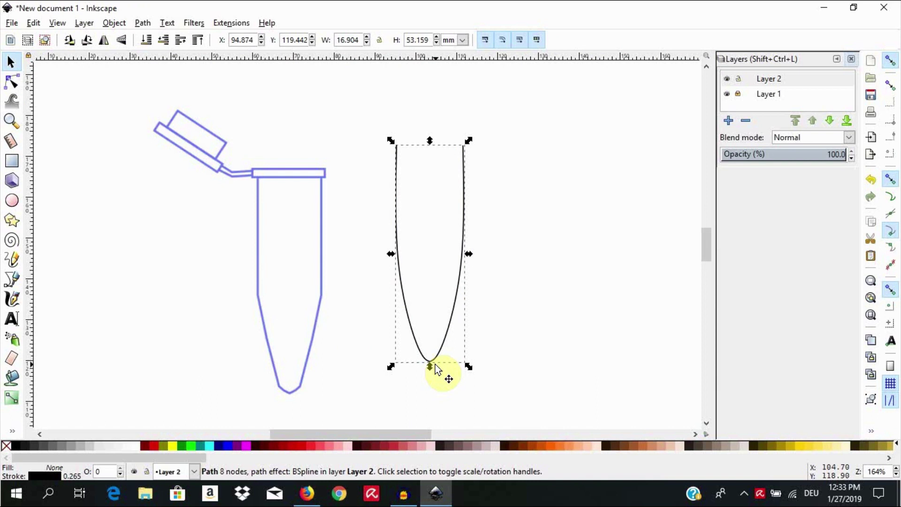
{"action": "left_click", "coordinate": [493, 319]}
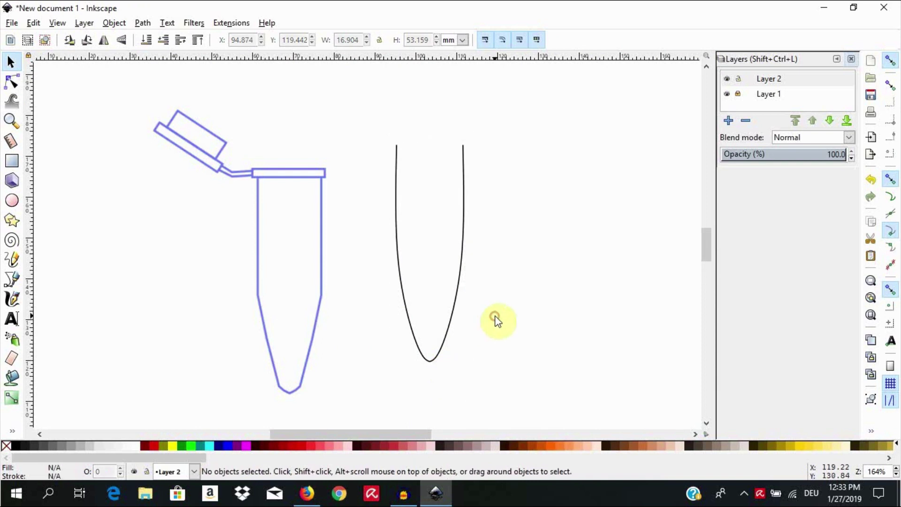
{"action": "left_click", "coordinate": [450, 324]}
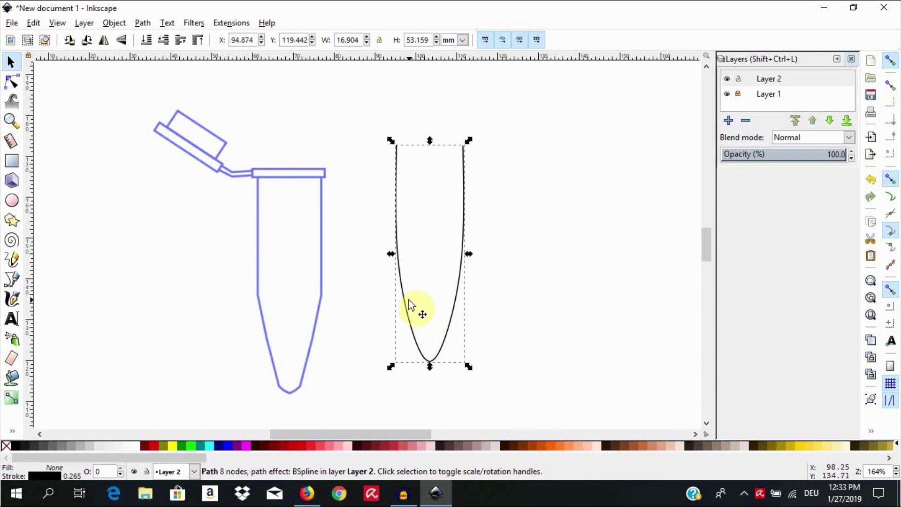
{"action": "left_click", "coordinate": [450, 278]}
{"action": "left_click", "coordinate": [457, 281]}
- Drag the black U-shaped body curve slightly right, beside the blue tube, and deselect it
{"action": "left_click_drag", "start_coordinate": [406, 237], "coordinate": [497, 251]}
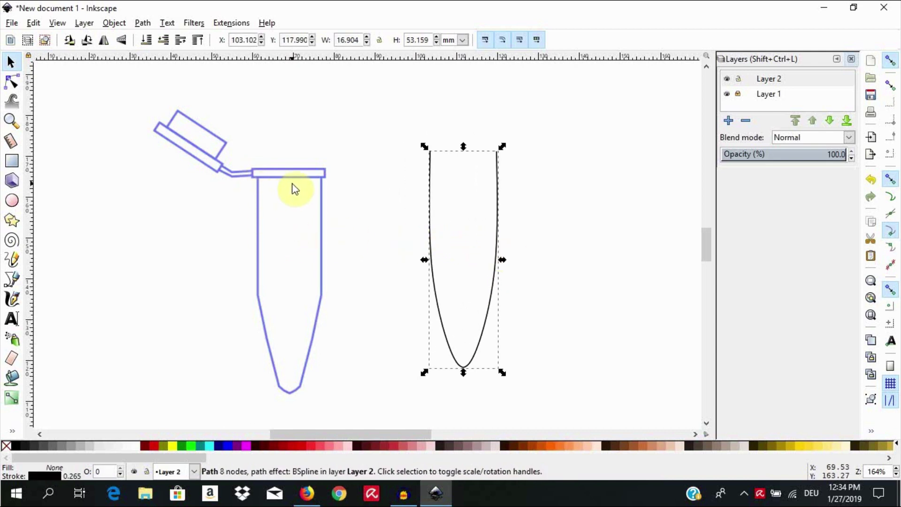
{"action": "left_click", "coordinate": [236, 206]}
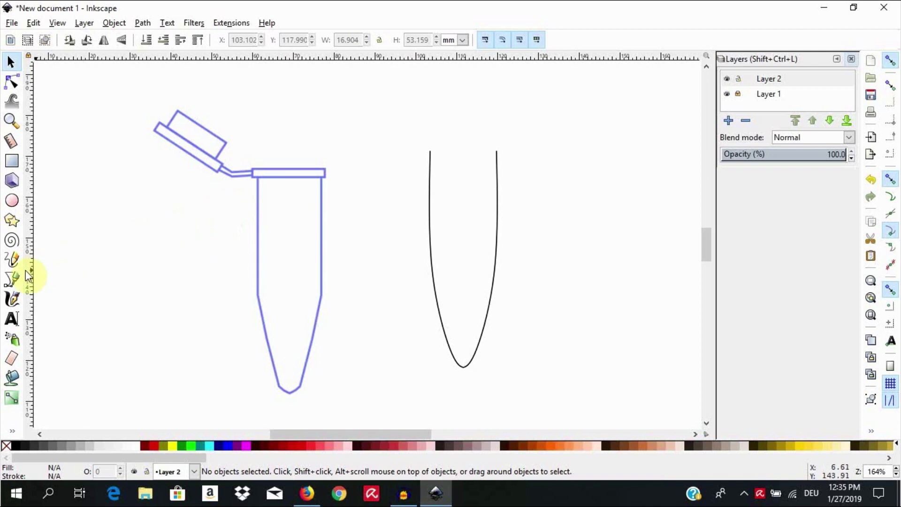
- Add vertical guides along the tube's left and right sides and horizontal guides at the rim's top and bottom
{"action": "left_click_drag", "start_coordinate": [30, 303], "coordinate": [251, 389]}
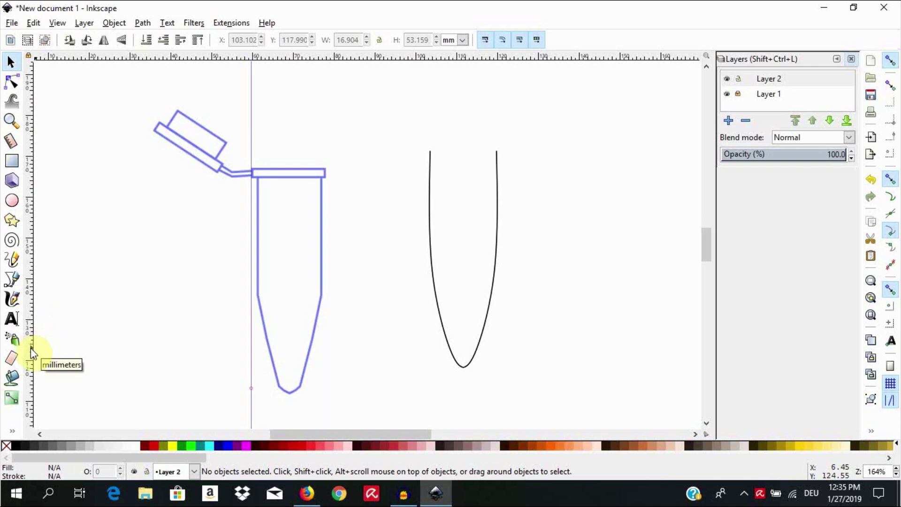
{"action": "left_click_drag", "start_coordinate": [32, 348], "coordinate": [326, 377]}
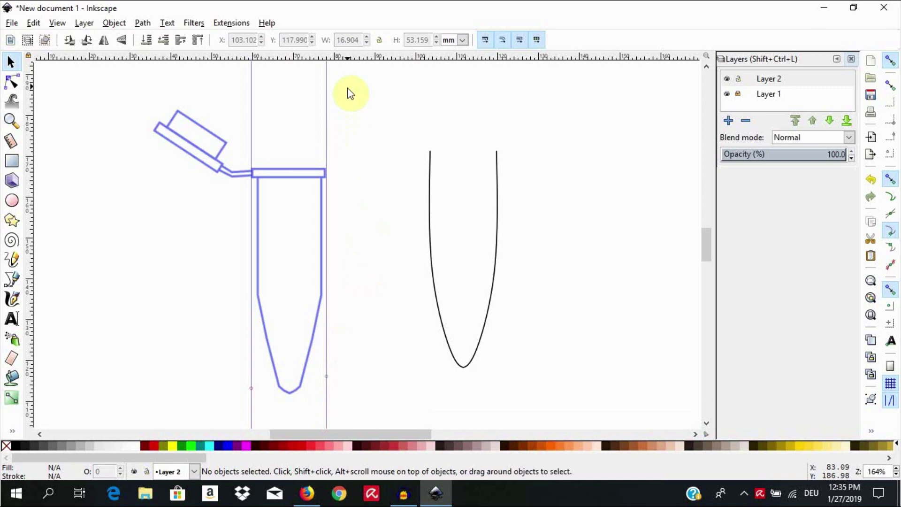
{"action": "left_click_drag", "start_coordinate": [352, 57], "coordinate": [378, 178]}
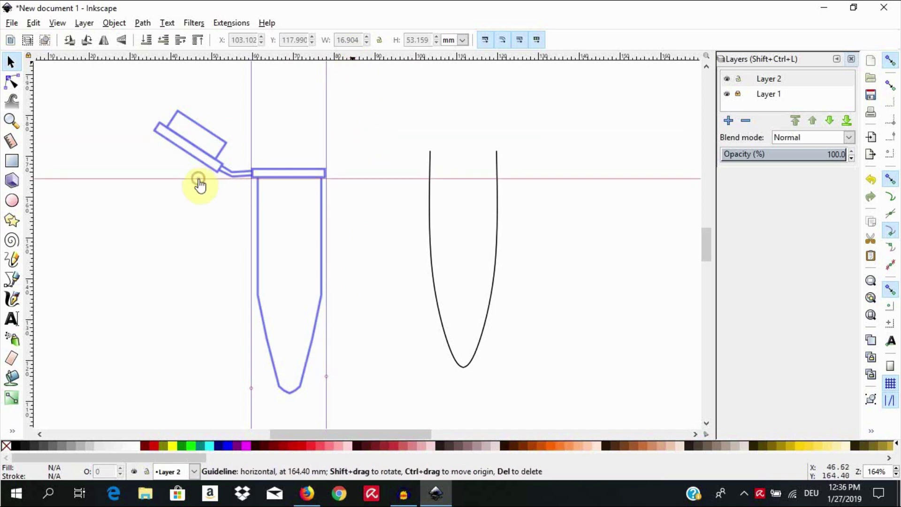
{"action": "left_click_drag", "start_coordinate": [198, 174], "coordinate": [195, 177]}
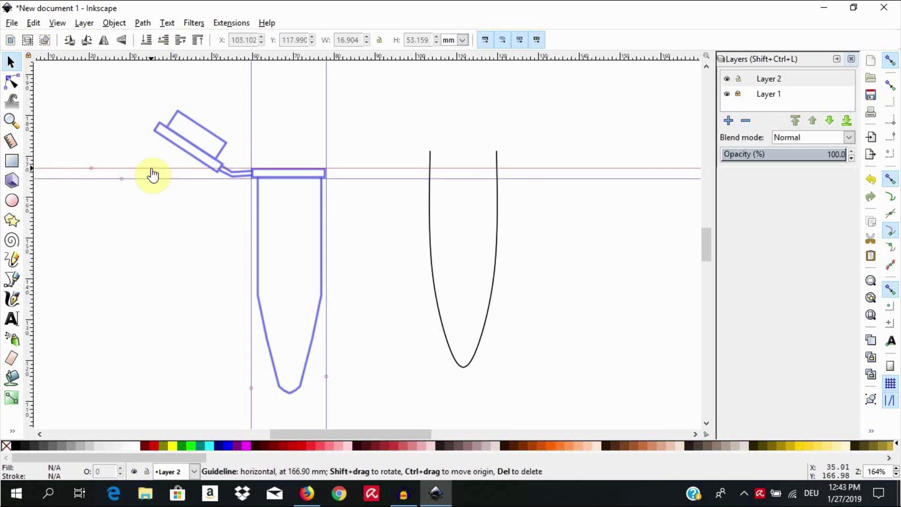
- With the Bezier tool in regular mode, draw a closed rim outline through the four guide intersections
{"action": "left_click", "coordinate": [12, 279]}
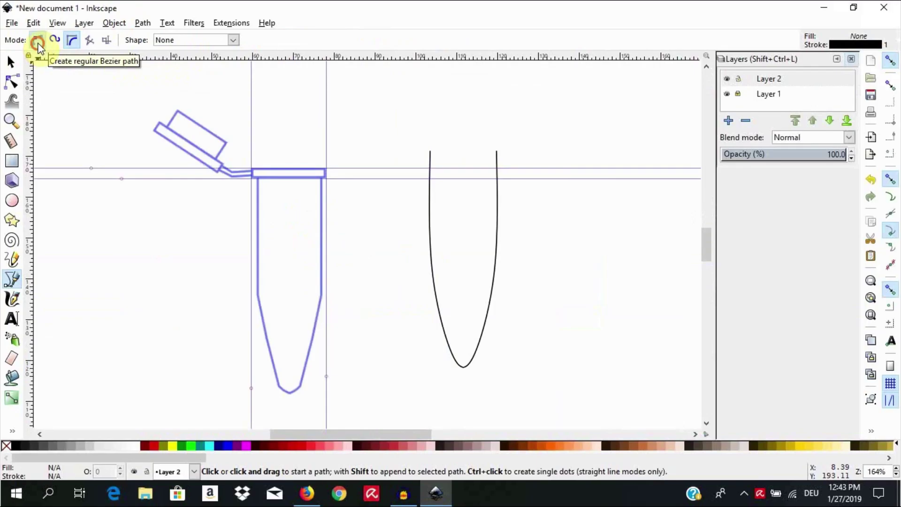
{"action": "left_click", "coordinate": [66, 72]}
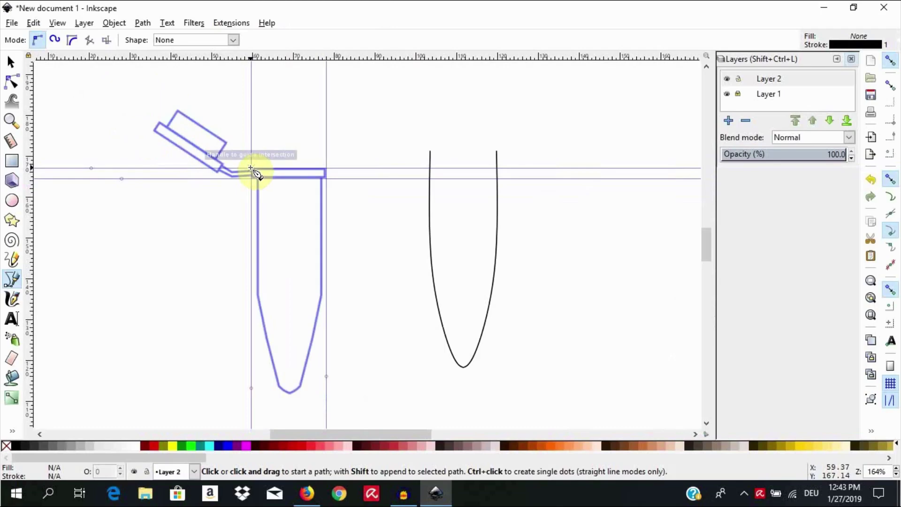
{"action": "left_click", "coordinate": [251, 168]}
{"action": "key", "text": "Escape"}
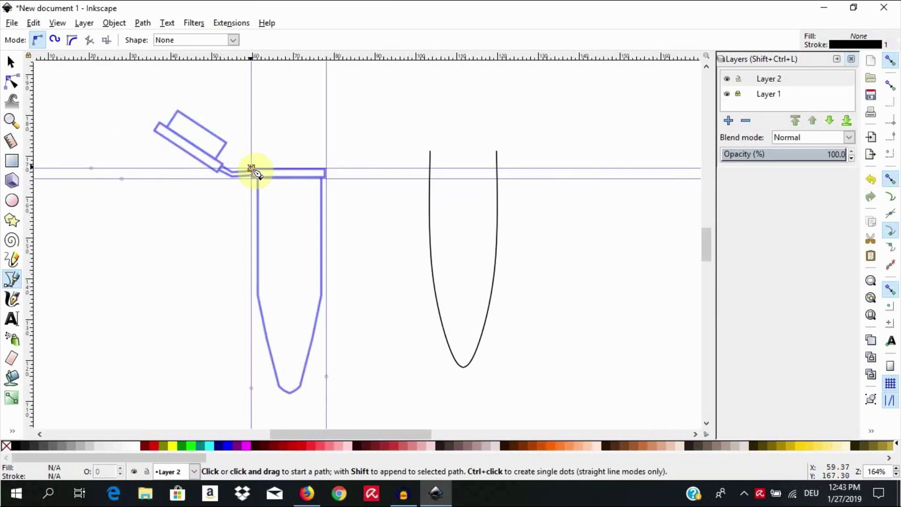
{"action": "left_click", "coordinate": [252, 168]}
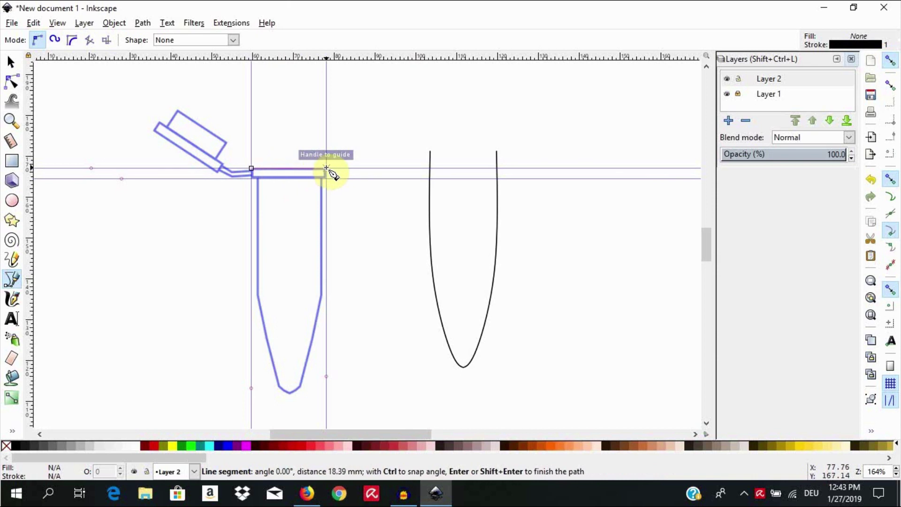
{"action": "left_click", "coordinate": [326, 168]}
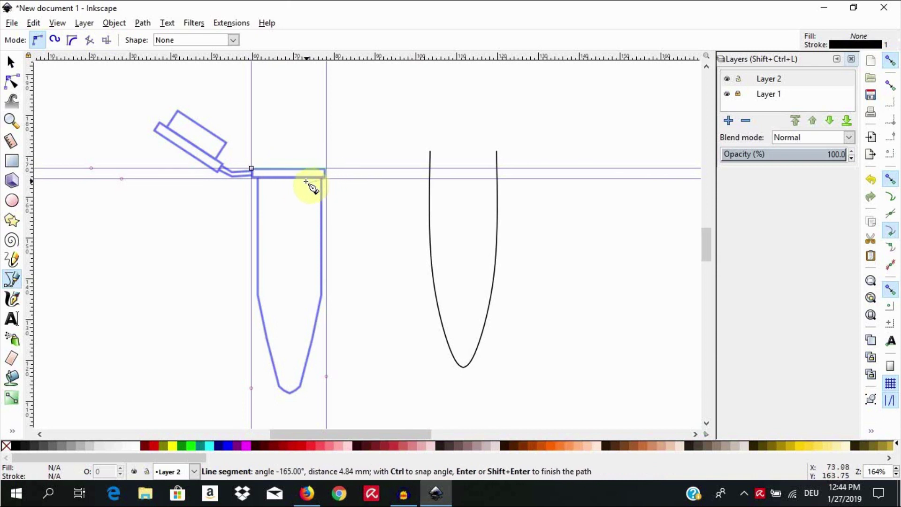
{"action": "left_click", "coordinate": [249, 181]}
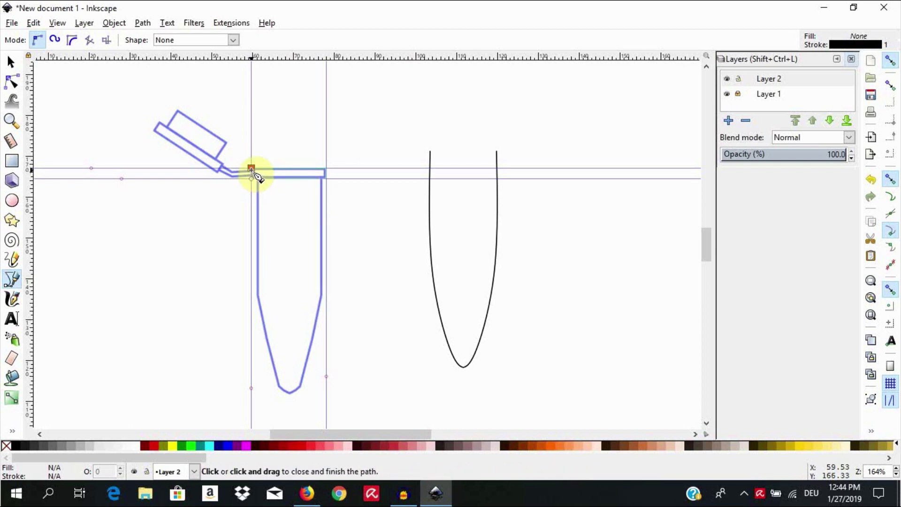
{"action": "left_click", "coordinate": [252, 170]}
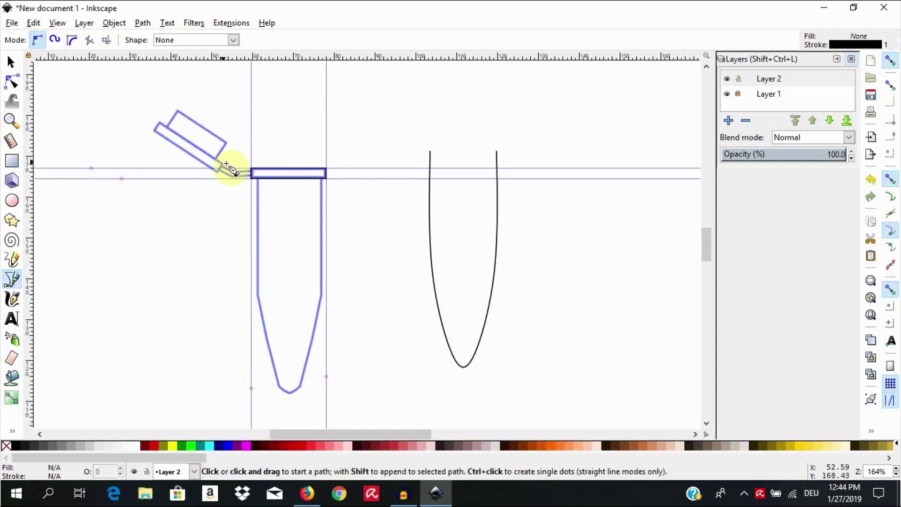
- Move the U-shaped curve onto the reference tube body, nudged one step right
{"action": "left_click", "coordinate": [12, 61]}
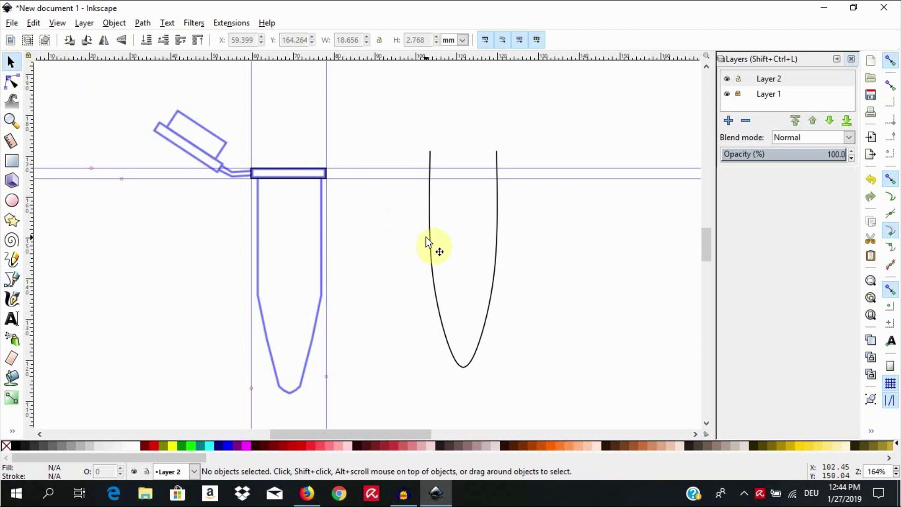
{"action": "left_click_drag", "start_coordinate": [427, 245], "coordinate": [262, 263]}
{"action": "key", "text": "Right"}
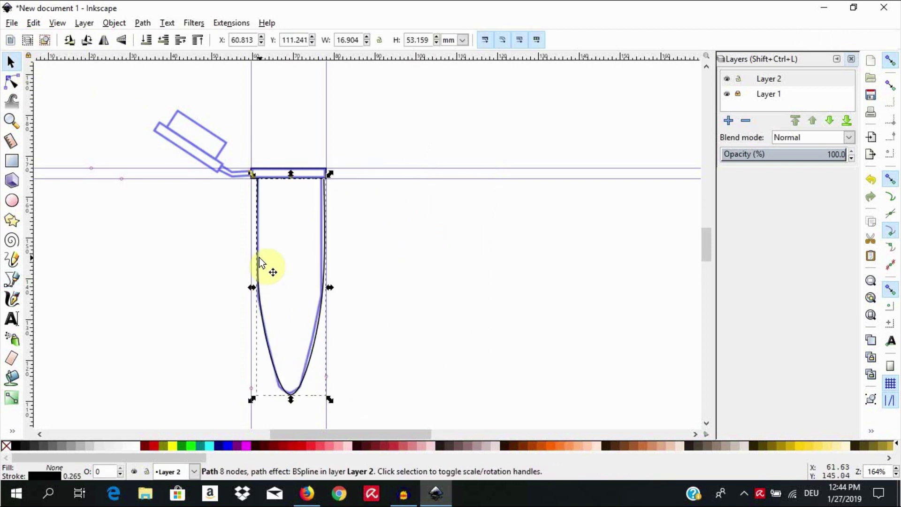
- Unlock and hide Layer 1, then lock and hide Layer 2
{"action": "left_click", "coordinate": [738, 94]}
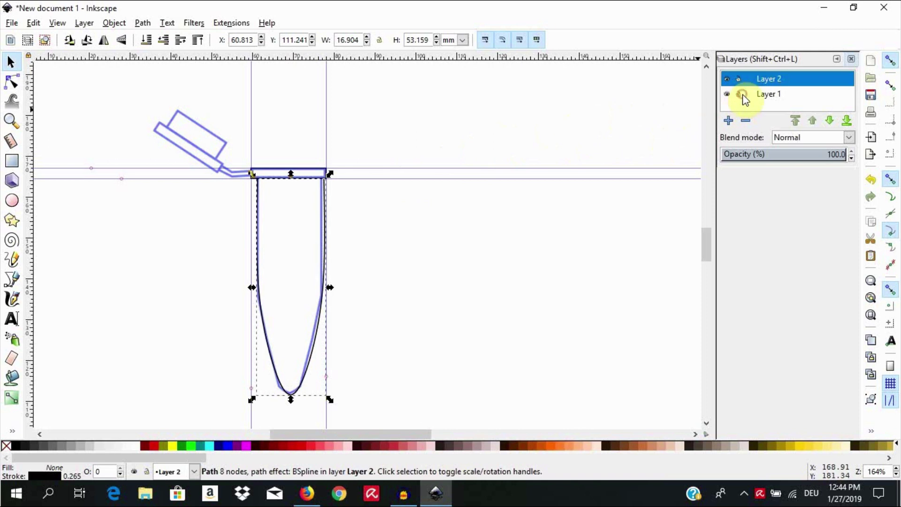
{"action": "left_click", "coordinate": [728, 94]}
{"action": "left_click", "coordinate": [606, 236]}
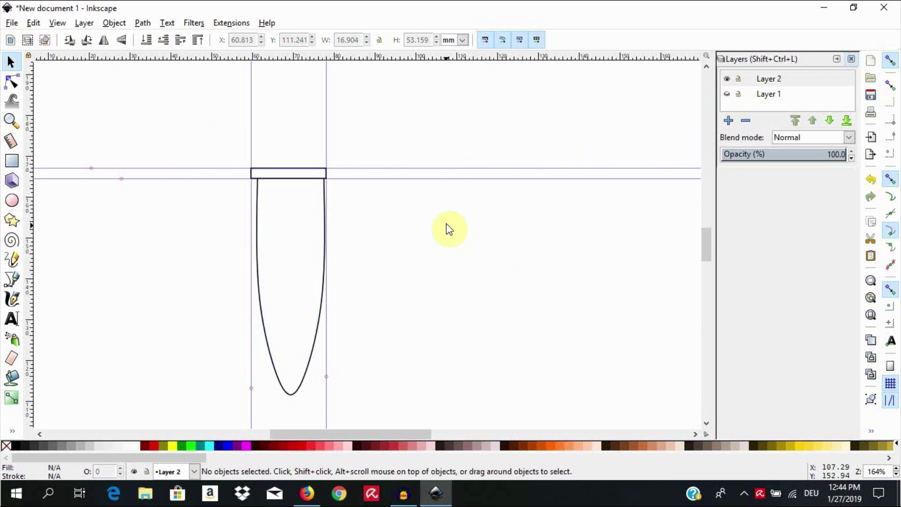
{"action": "left_click", "coordinate": [739, 79]}
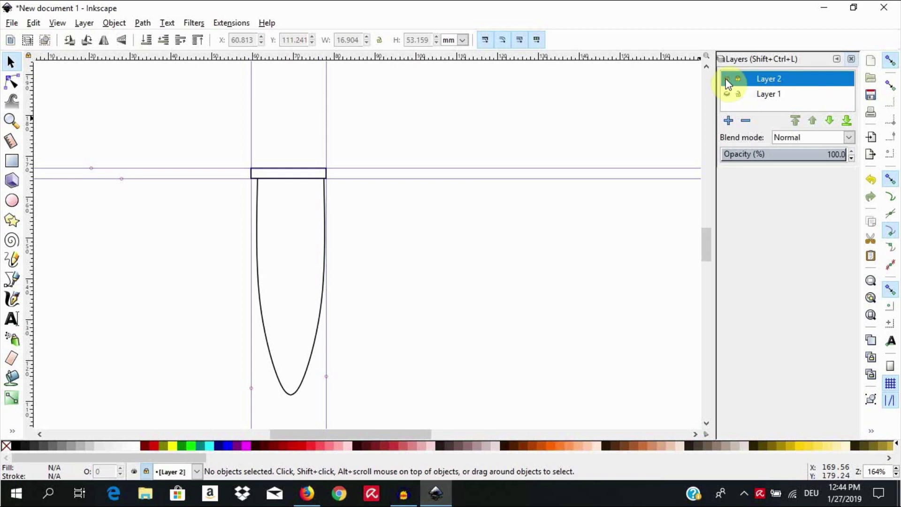
{"action": "left_click", "coordinate": [728, 80]}
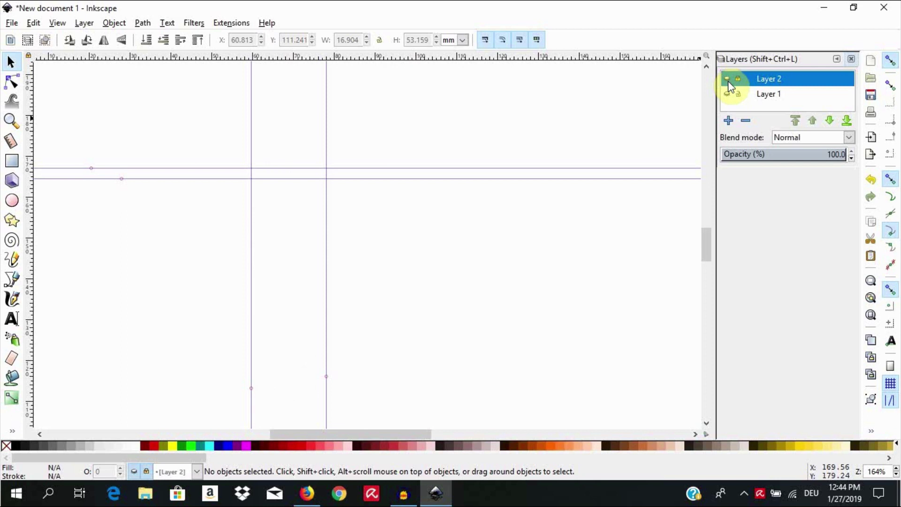
- Show Layer 1 and move the reference image right, rotating it about 33 degrees
{"action": "left_click", "coordinate": [727, 93]}
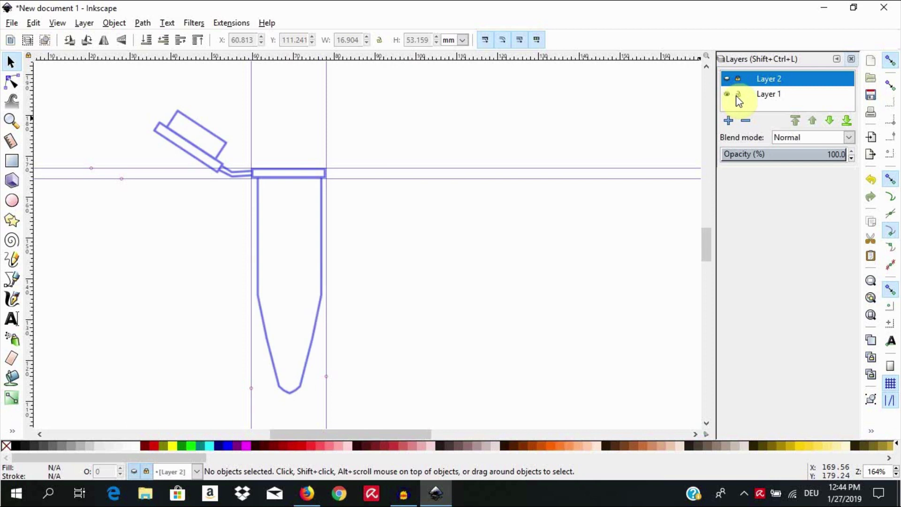
{"action": "left_click", "coordinate": [314, 254]}
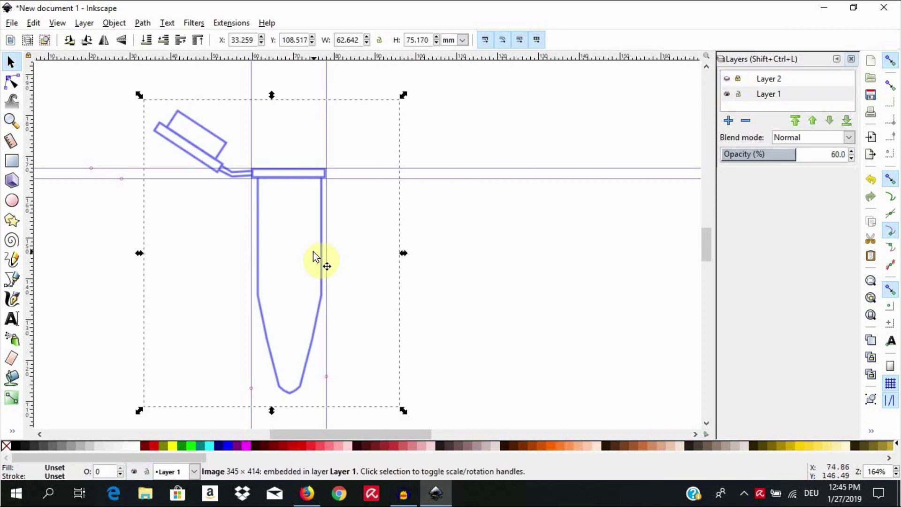
{"action": "mouse_move", "coordinate": [311, 256]}
{"action": "left_mouse_down"}
{"action": "mouse_move", "coordinate": [575, 254]}
{"action": "mouse_move", "coordinate": [567, 268]}
{"action": "mouse_move", "coordinate": [572, 352]}
{"action": "left_mouse_up"}
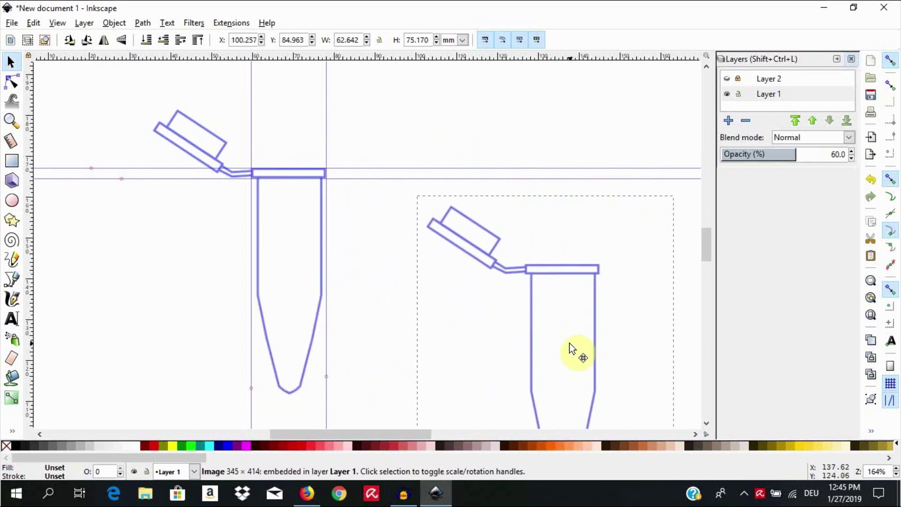
{"action": "left_click", "coordinate": [497, 250]}
{"action": "left_click_drag", "start_coordinate": [408, 209], "coordinate": [356, 290]}
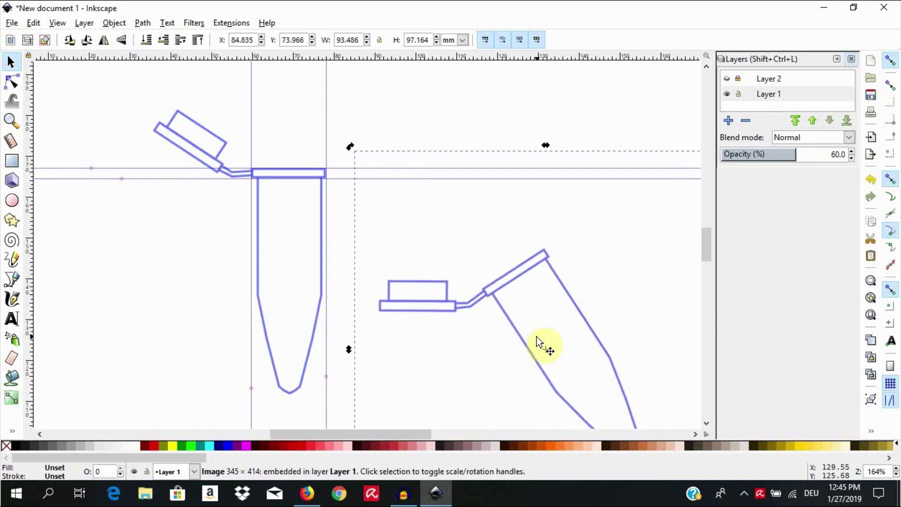
{"action": "left_click_drag", "start_coordinate": [538, 334], "coordinate": [567, 252]}
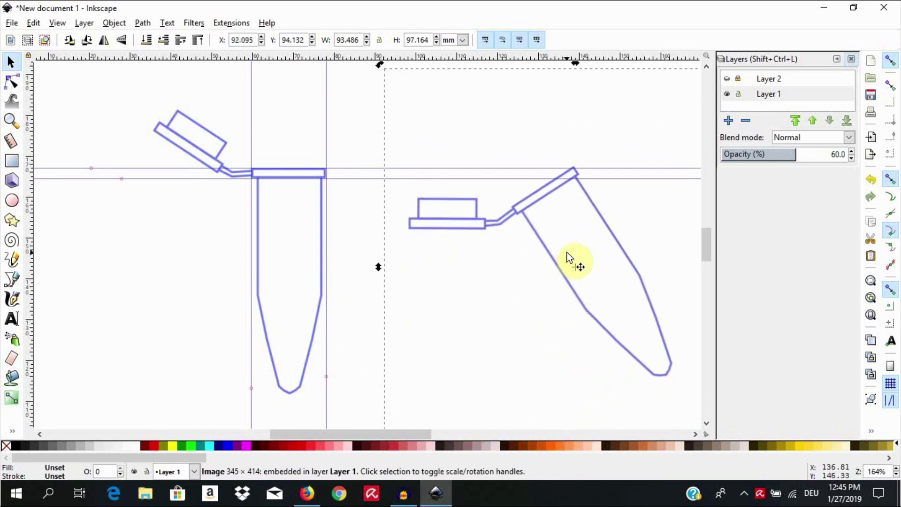
{"action": "left_click", "coordinate": [362, 326]}
{"action": "key", "text": "Escape"}
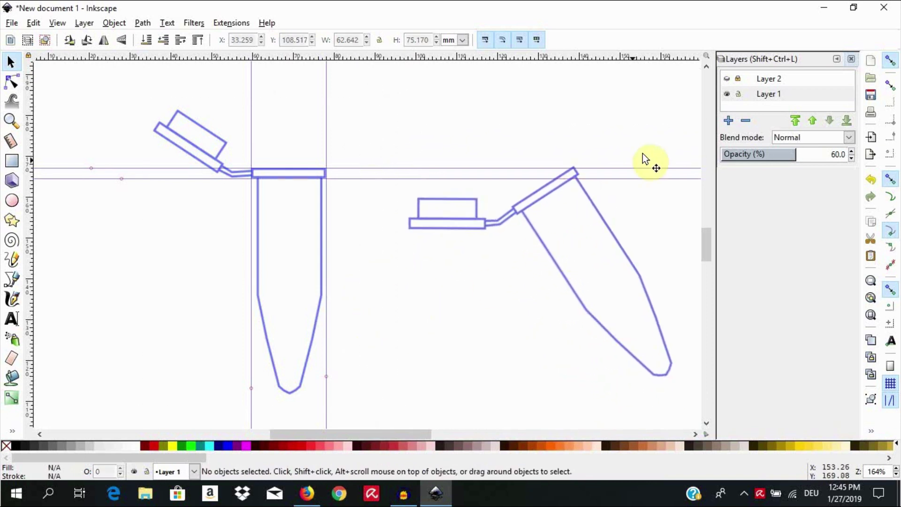
- Lock Layer 1, make Layer 2 current and visible, and frame the lid strip with guides
{"action": "left_click", "coordinate": [739, 94]}
{"action": "left_click", "coordinate": [747, 80]}
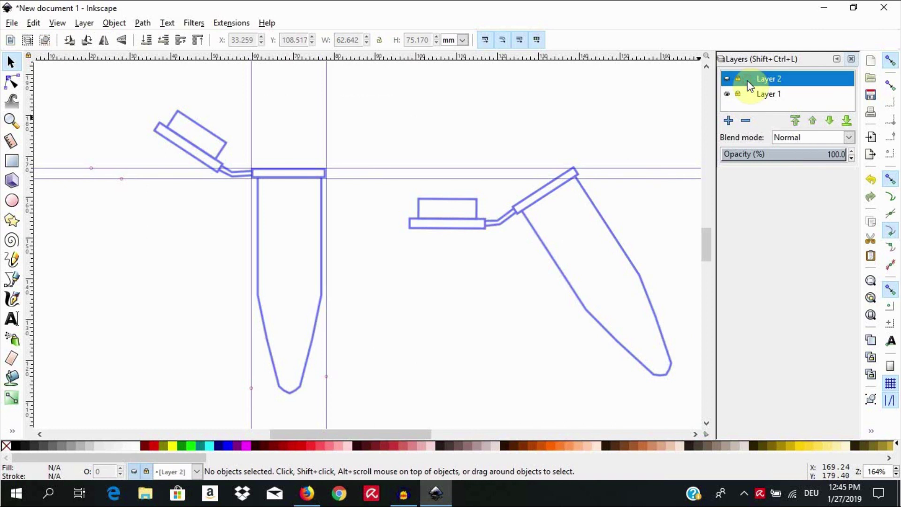
{"action": "left_click", "coordinate": [727, 79]}
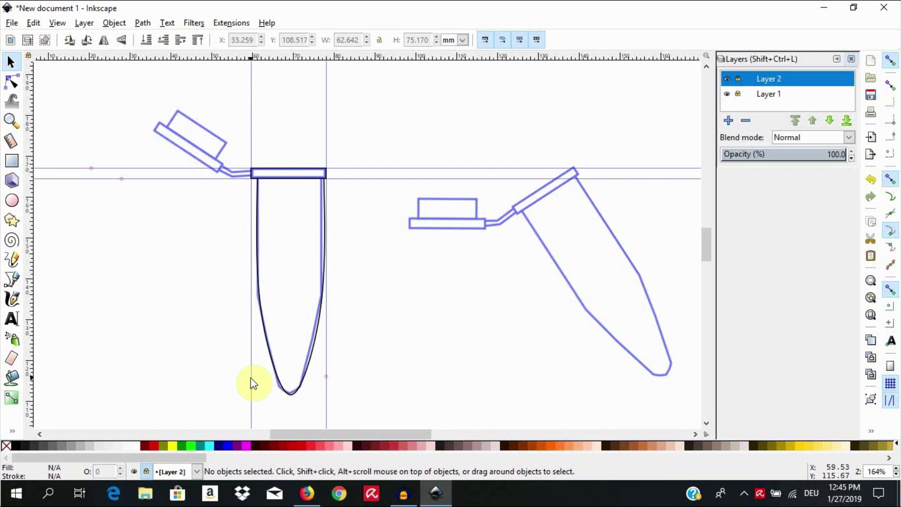
{"action": "left_click_drag", "start_coordinate": [251, 378], "coordinate": [408, 364]}
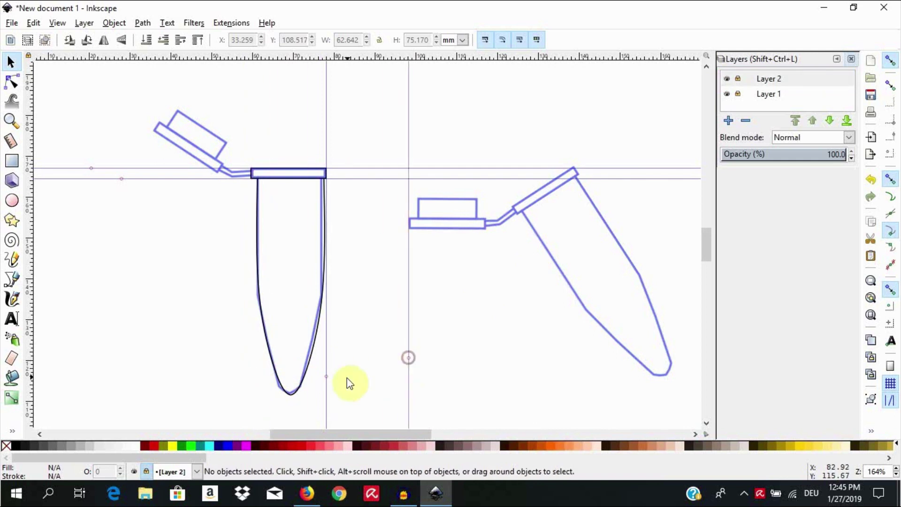
{"action": "left_click_drag", "start_coordinate": [328, 382], "coordinate": [487, 378]}
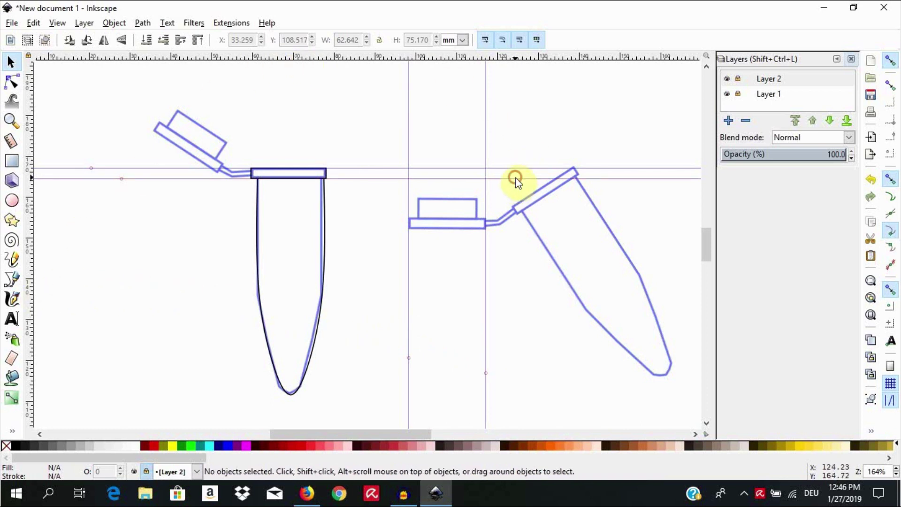
{"action": "left_click_drag", "start_coordinate": [515, 179], "coordinate": [515, 231]}
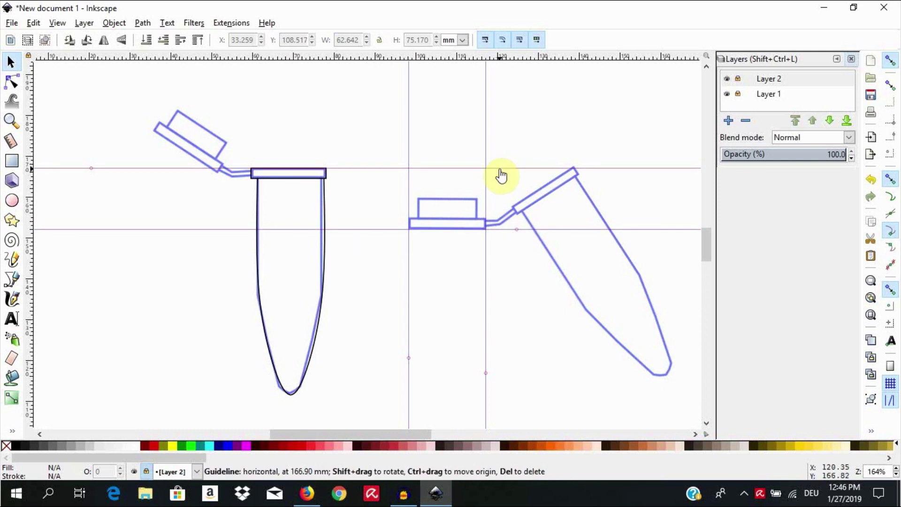
{"action": "left_click_drag", "start_coordinate": [501, 175], "coordinate": [497, 217]}
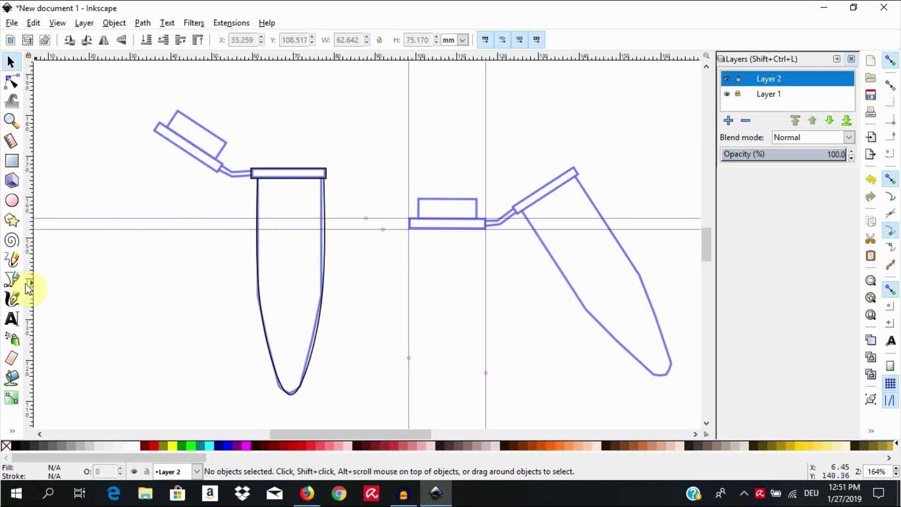
- Draw a closed rectangle around the lid strip through the four guide intersections with the Pen tool
{"action": "left_click", "coordinate": [12, 279]}
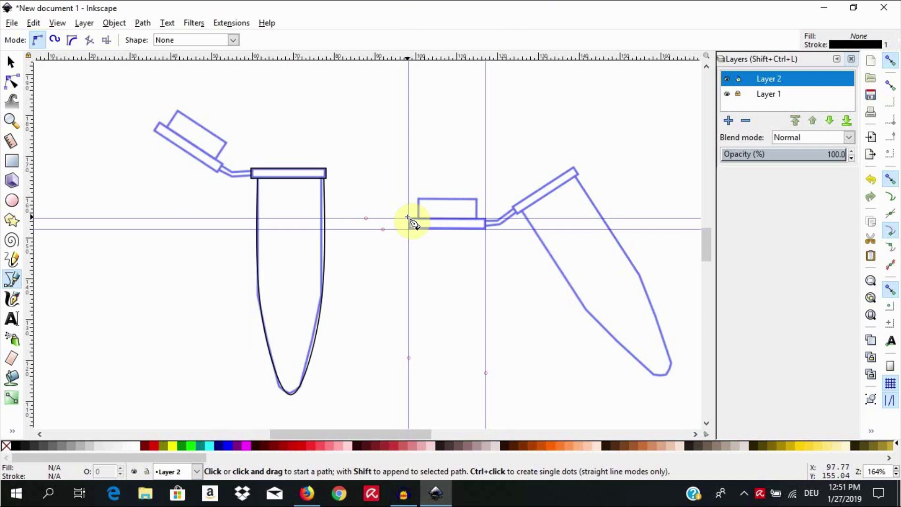
{"action": "left_click", "coordinate": [408, 218]}
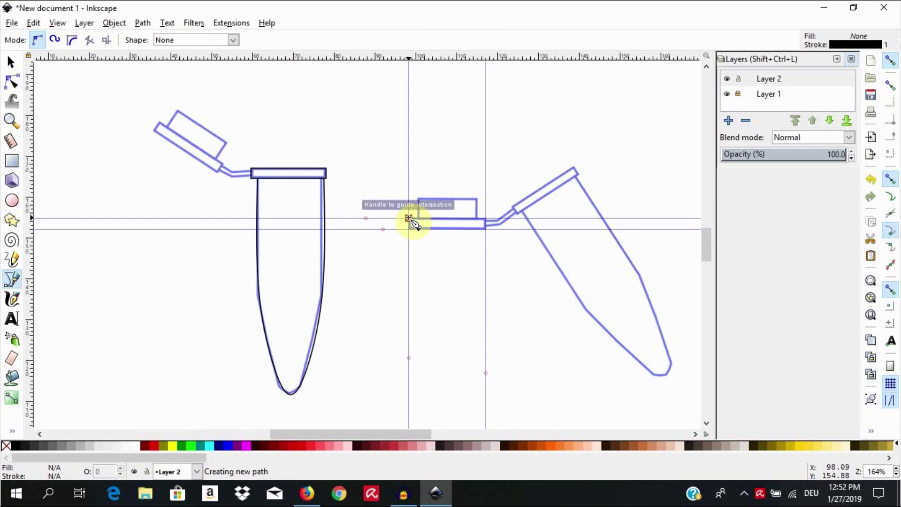
{"action": "key", "text": "Escape"}
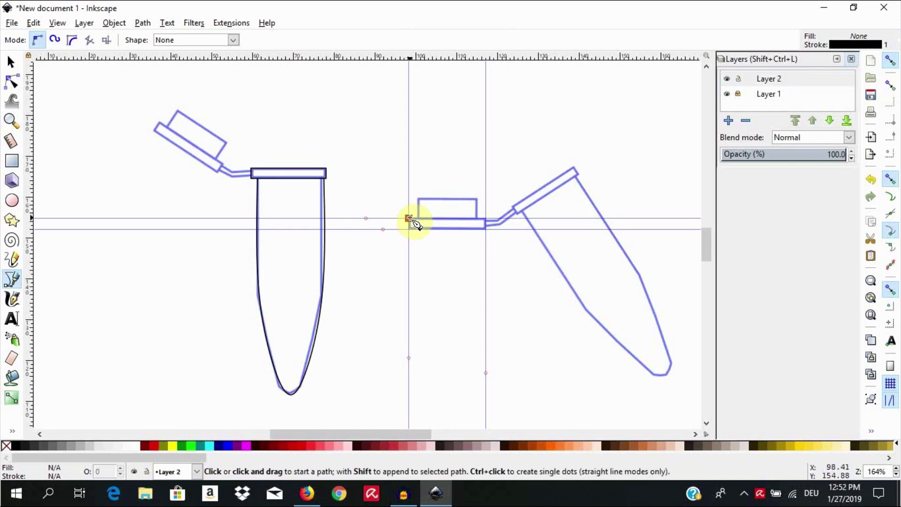
{"action": "left_click", "coordinate": [408, 218]}
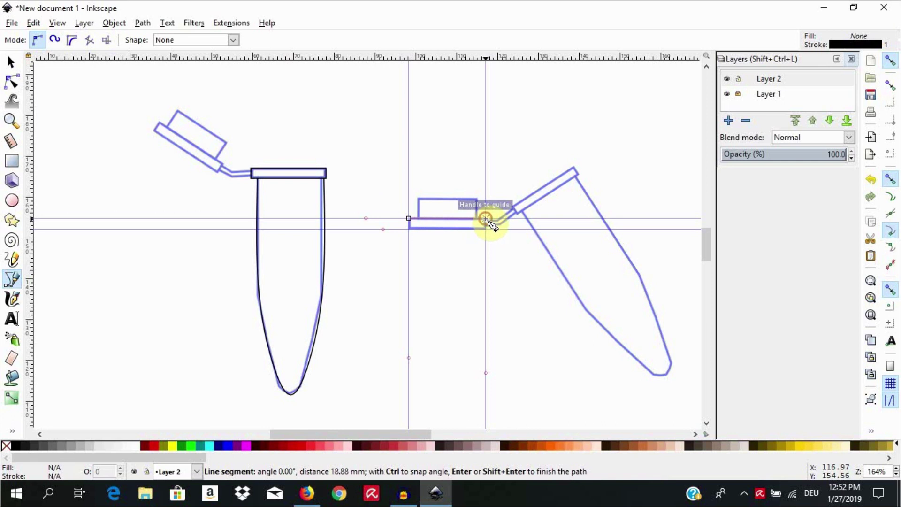
{"action": "left_click", "coordinate": [485, 218]}
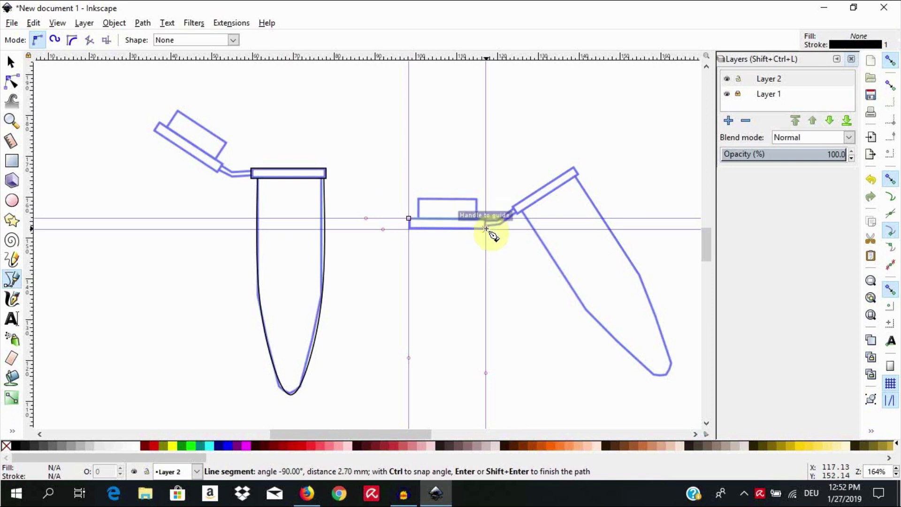
{"action": "left_click", "coordinate": [485, 229]}
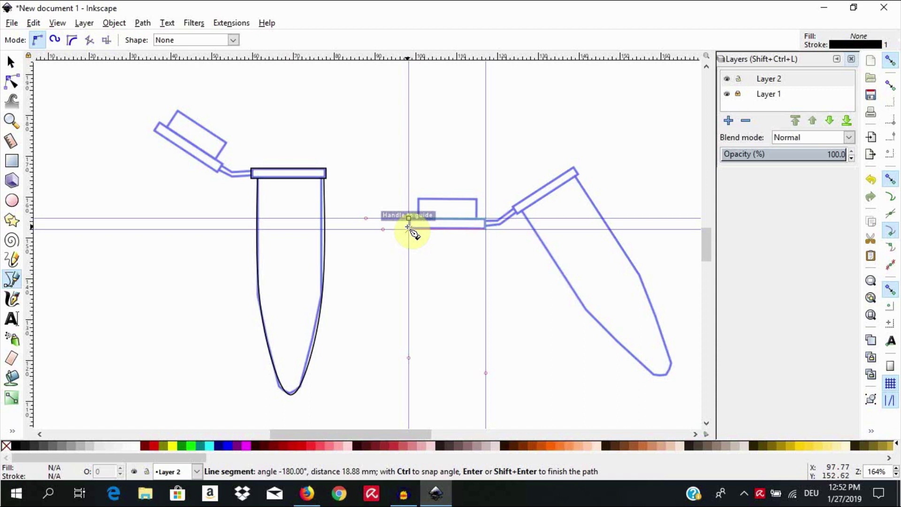
{"action": "left_click", "coordinate": [408, 229]}
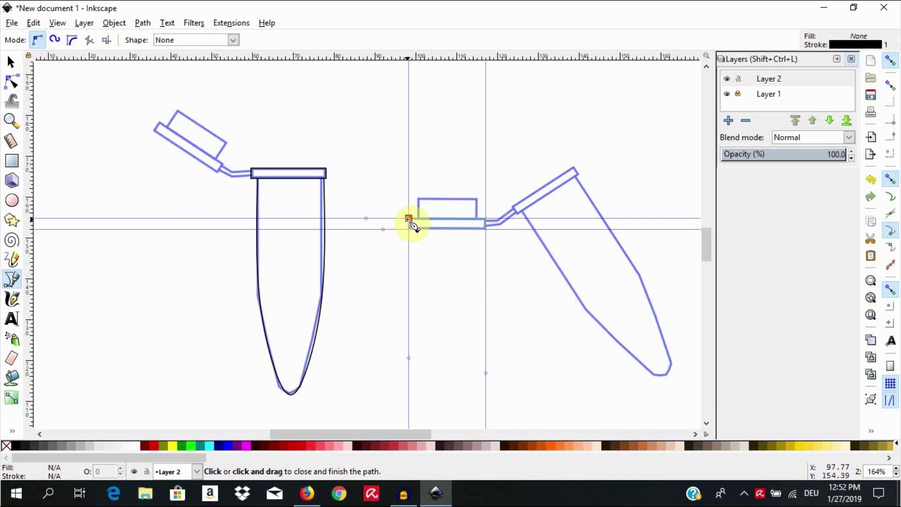
{"action": "left_click", "coordinate": [408, 218]}
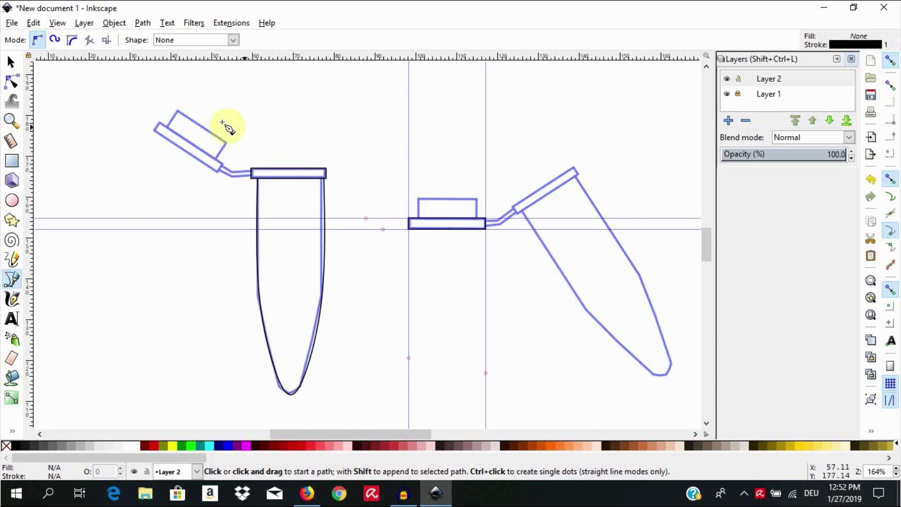
{"action": "left_click", "coordinate": [10, 61]}
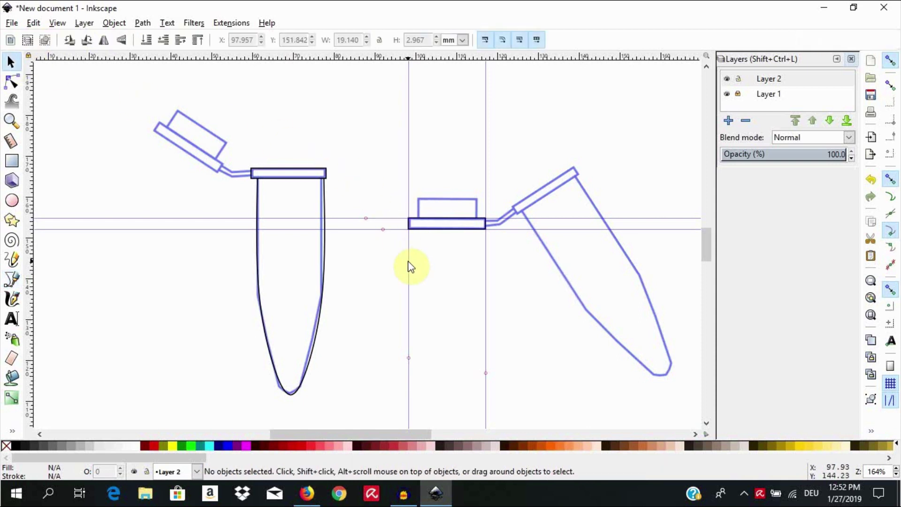
- Move the guides to the raised lid top and trace it as a closed rectangle
{"action": "left_click_drag", "start_coordinate": [408, 263], "coordinate": [417, 268]}
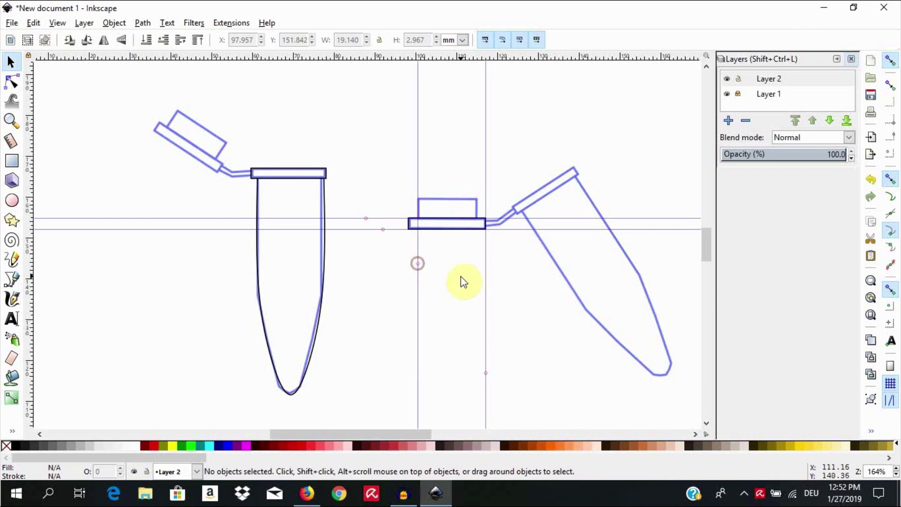
{"action": "left_click_drag", "start_coordinate": [486, 305], "coordinate": [477, 304]}
{"action": "left_click_drag", "start_coordinate": [377, 229], "coordinate": [363, 197]}
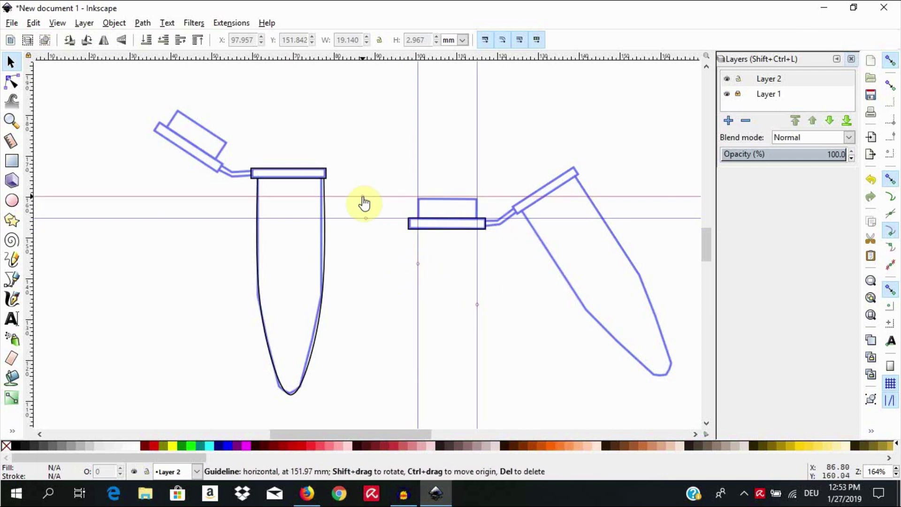
{"action": "key", "text": "b"}
{"action": "left_click", "coordinate": [417, 217]}
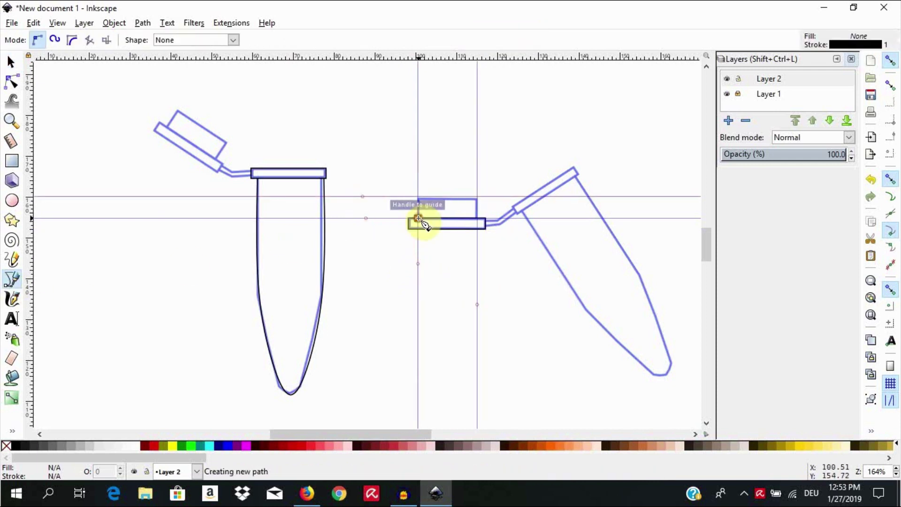
{"action": "left_click", "coordinate": [417, 197]}
{"action": "left_click", "coordinate": [476, 197]}
{"action": "double_click", "coordinate": [476, 217]}
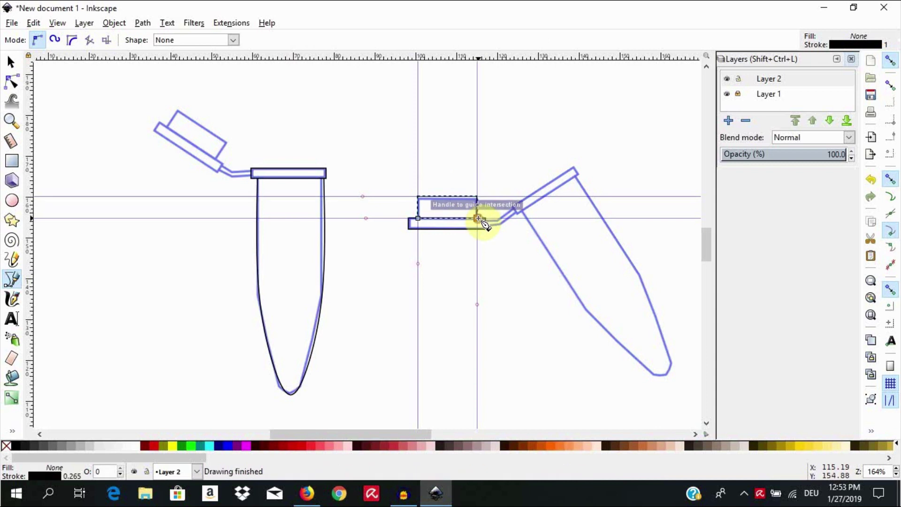
- Rubber-band select the tube body and its rim together
{"action": "left_click", "coordinate": [11, 62]}
{"action": "scroll", "coordinate": [240, 149], "scroll_direction": "up", "scroll_amount": 1}
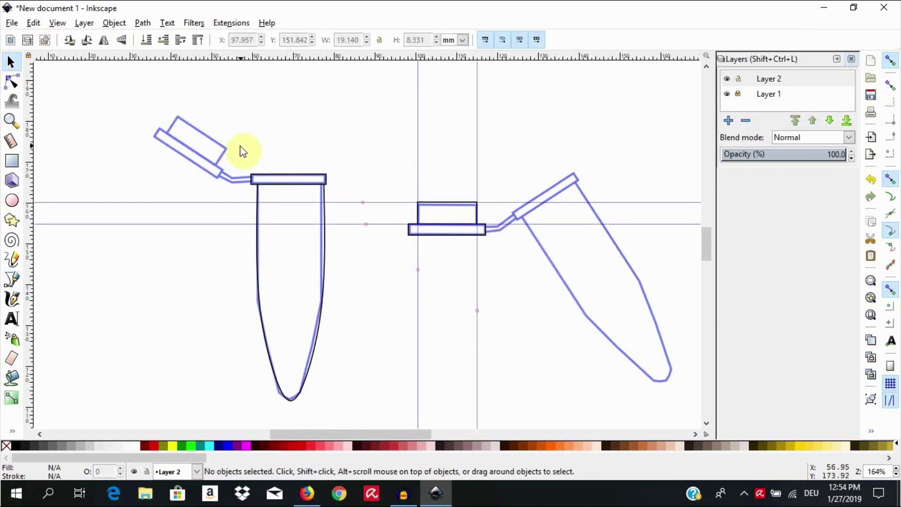
{"action": "left_click_drag", "start_coordinate": [240, 145], "coordinate": [372, 418]}
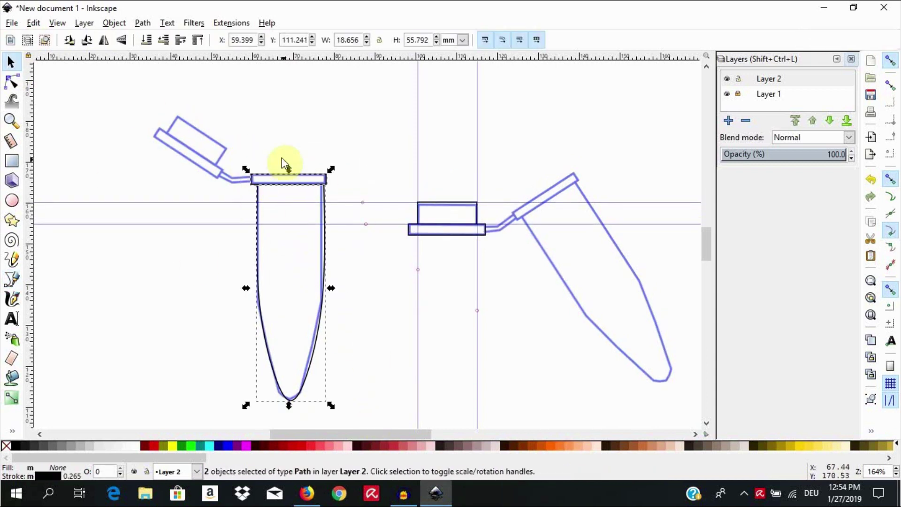
{"action": "left_click", "coordinate": [114, 23]}
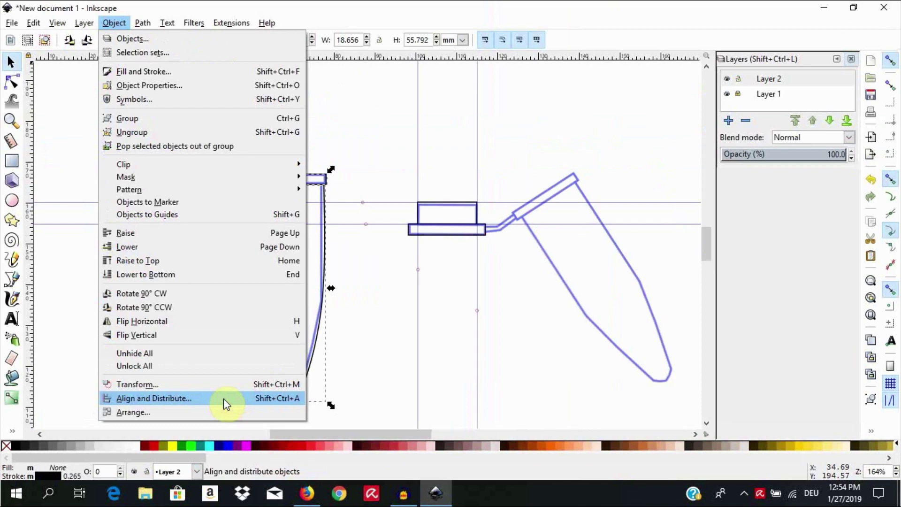
- Center the tube body and rim on the vertical axis via Align and Distribute, then select the lid's rectangles
{"action": "left_click", "coordinate": [223, 399]}
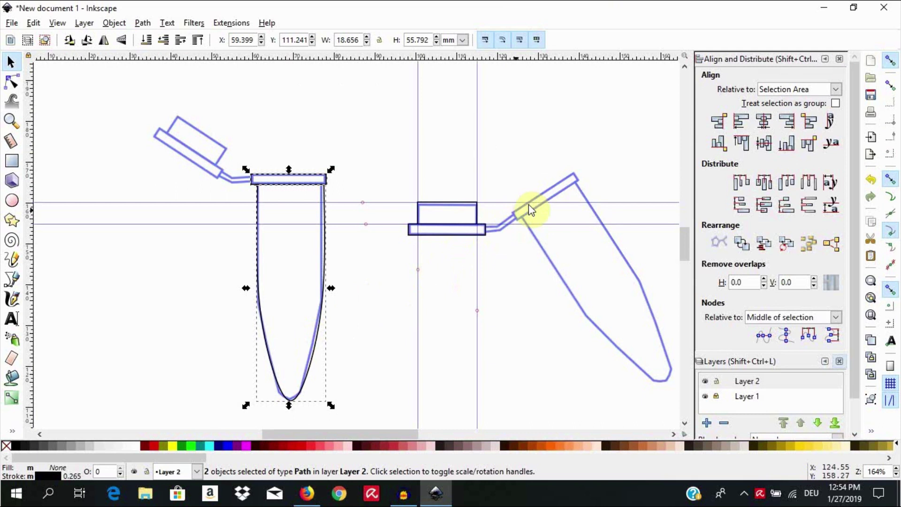
{"action": "left_click", "coordinate": [762, 122]}
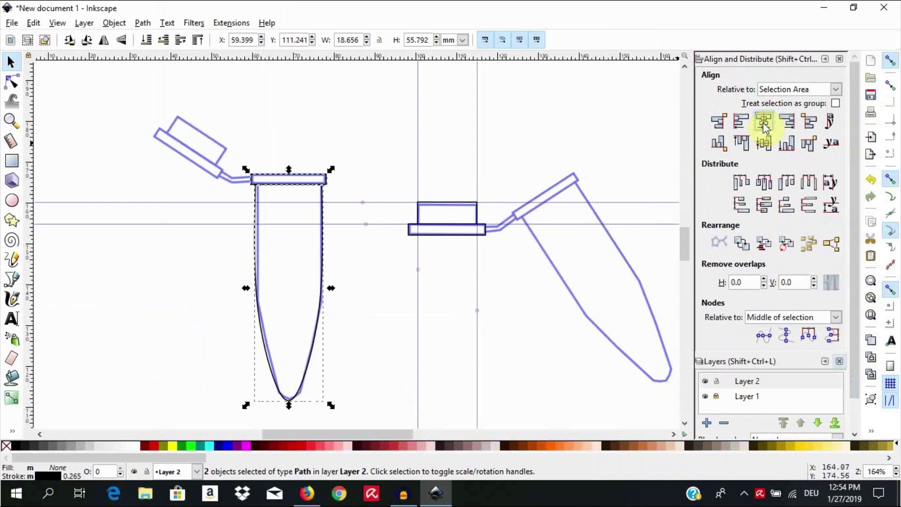
{"action": "left_click_drag", "start_coordinate": [407, 181], "coordinate": [500, 276]}
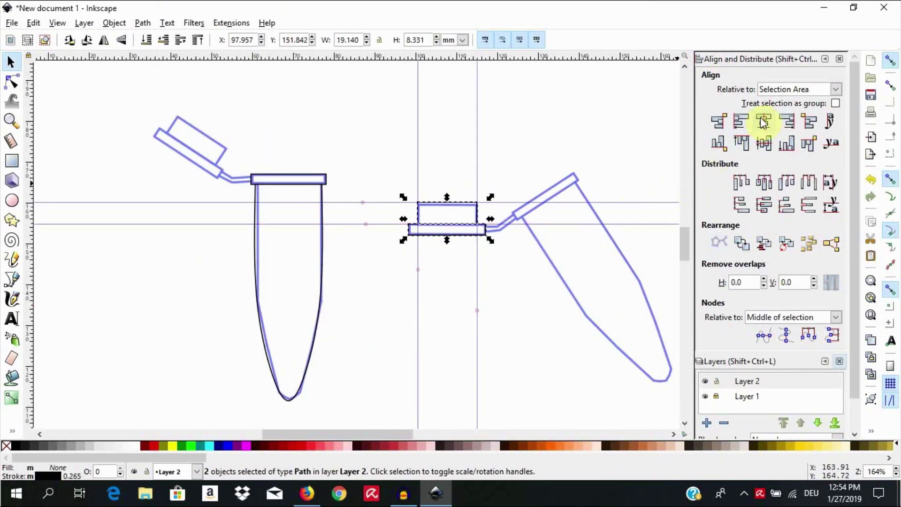
{"action": "left_click", "coordinate": [453, 223]}
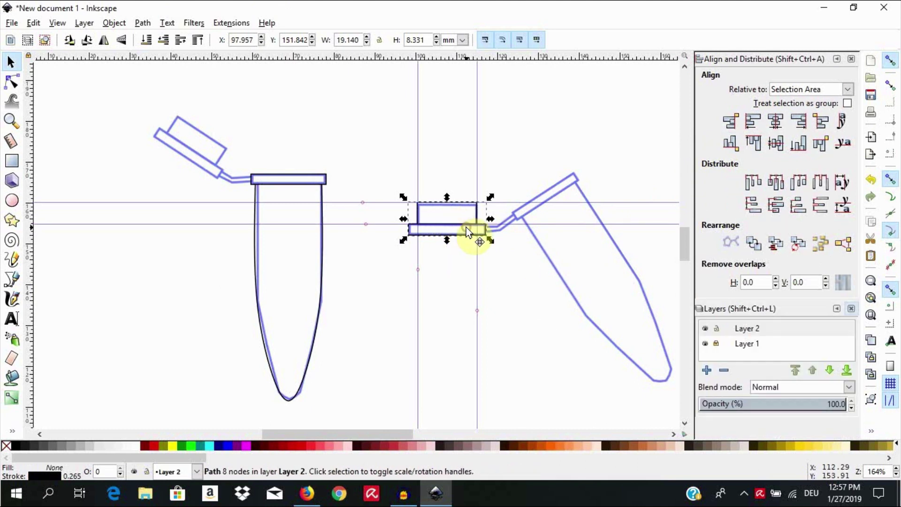
- Move the lid outline to the empty left area and select its top nodes to lower them
{"action": "left_click_drag", "start_coordinate": [466, 227], "coordinate": [163, 252]}
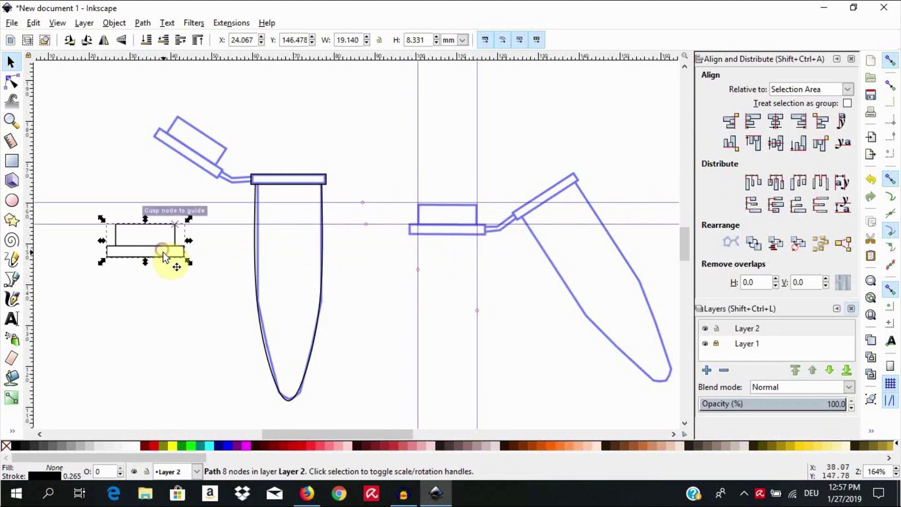
{"action": "key", "text": "Up"}
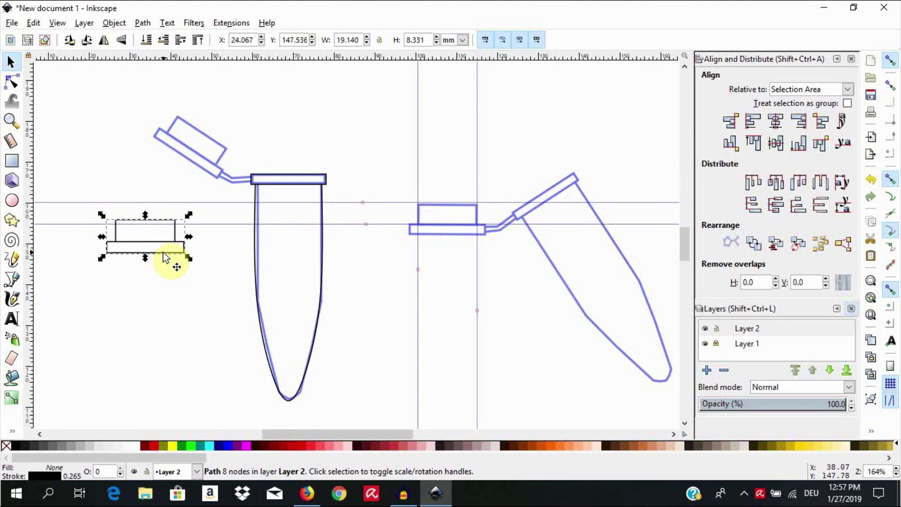
{"action": "left_click", "coordinate": [11, 82]}
{"action": "left_click_drag", "start_coordinate": [105, 213], "coordinate": [176, 224]}
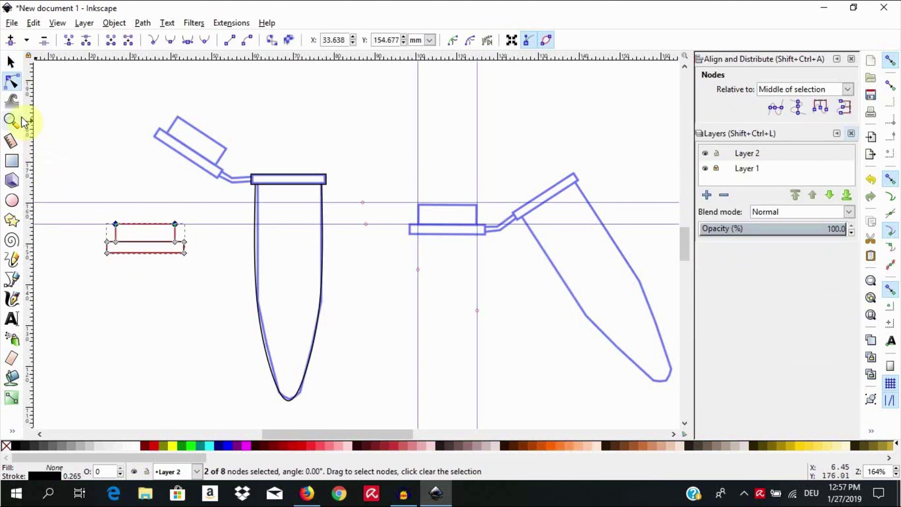
{"action": "left_click", "coordinate": [11, 61]}
{"action": "left_click", "coordinate": [175, 305]}
- Place the lid on the left tube's open lid, rotated about 30°, then select all three traced paths
{"action": "left_click", "coordinate": [159, 253]}
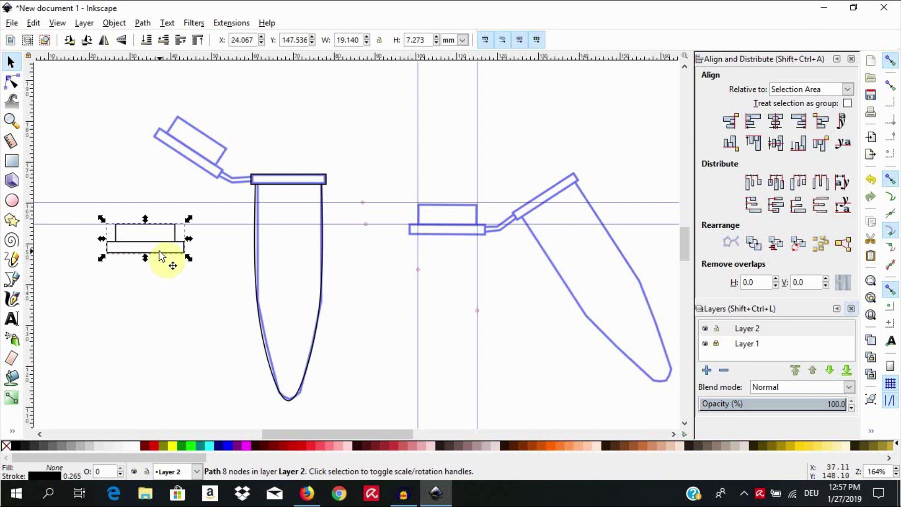
{"action": "left_click_drag", "start_coordinate": [158, 249], "coordinate": [191, 146]}
{"action": "left_click", "coordinate": [193, 153]}
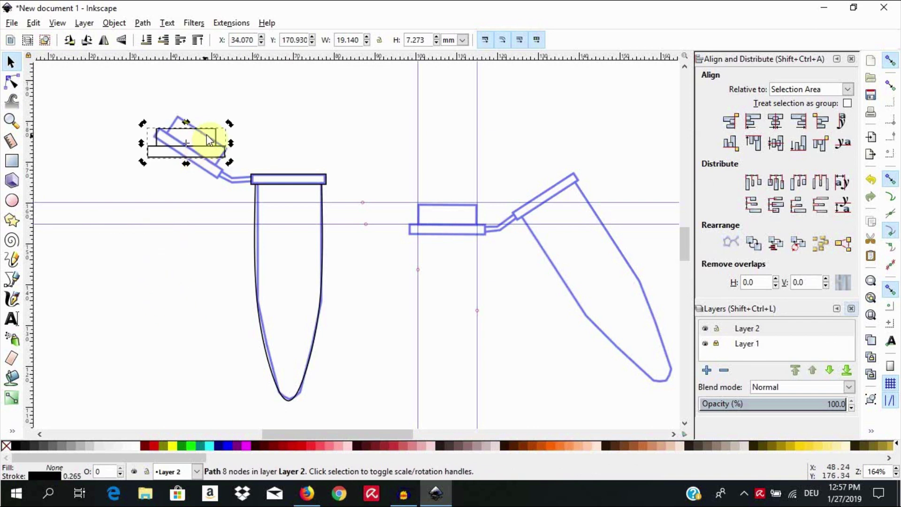
{"action": "left_click_drag", "start_coordinate": [230, 125], "coordinate": [215, 165]}
{"action": "left_click", "coordinate": [214, 165]}
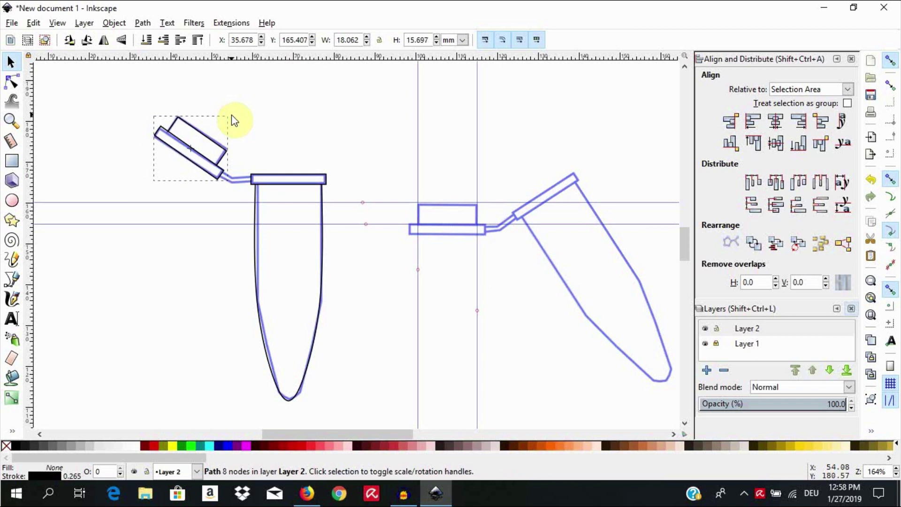
{"action": "left_click_drag", "start_coordinate": [232, 113], "coordinate": [233, 115]}
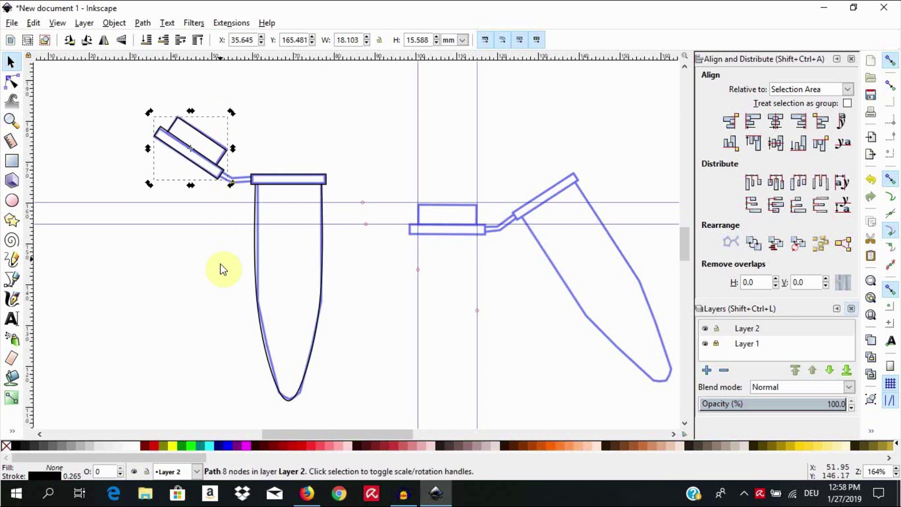
{"action": "left_click", "coordinate": [223, 282]}
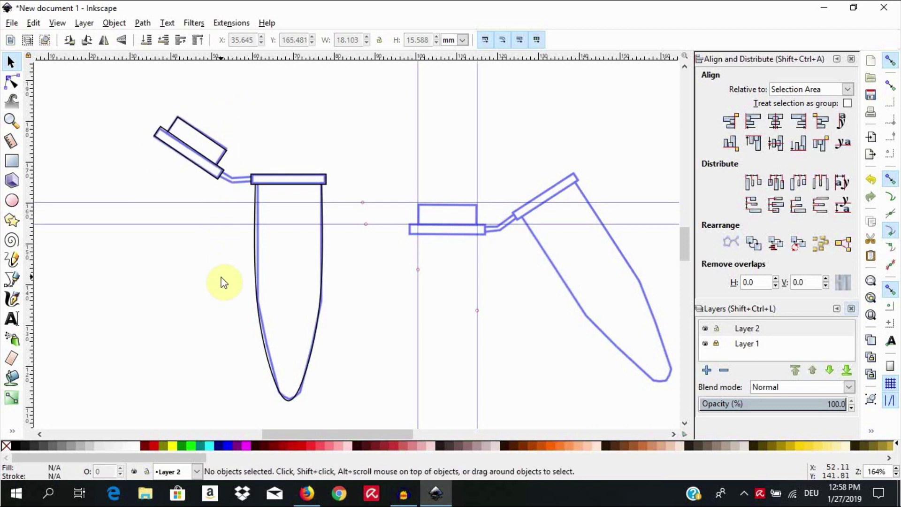
{"action": "left_click_drag", "start_coordinate": [123, 103], "coordinate": [379, 419]}
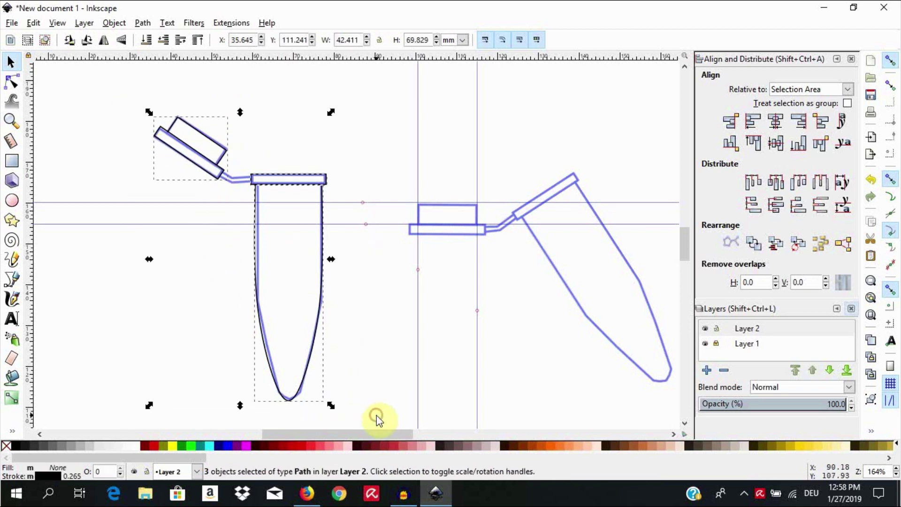
{"action": "left_click", "coordinate": [122, 304]}
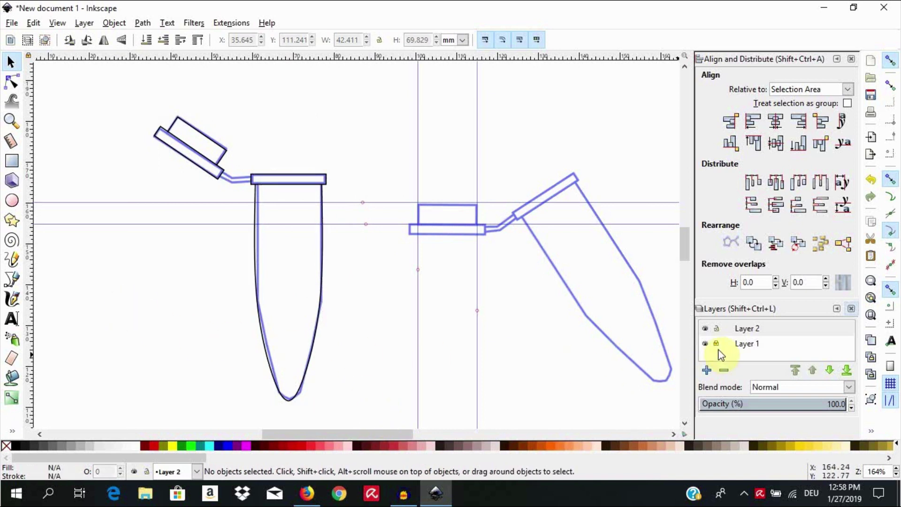
{"action": "left_click", "coordinate": [706, 344]}
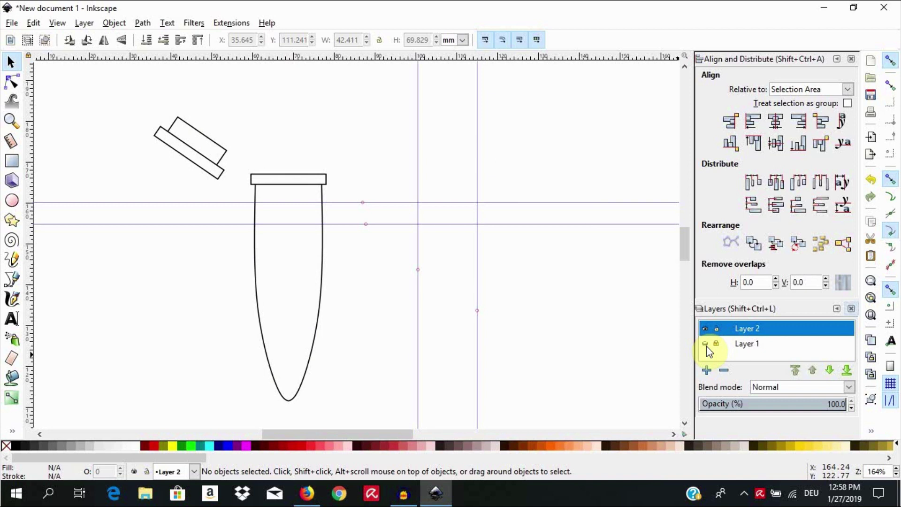
{"action": "left_click", "coordinate": [706, 344]}
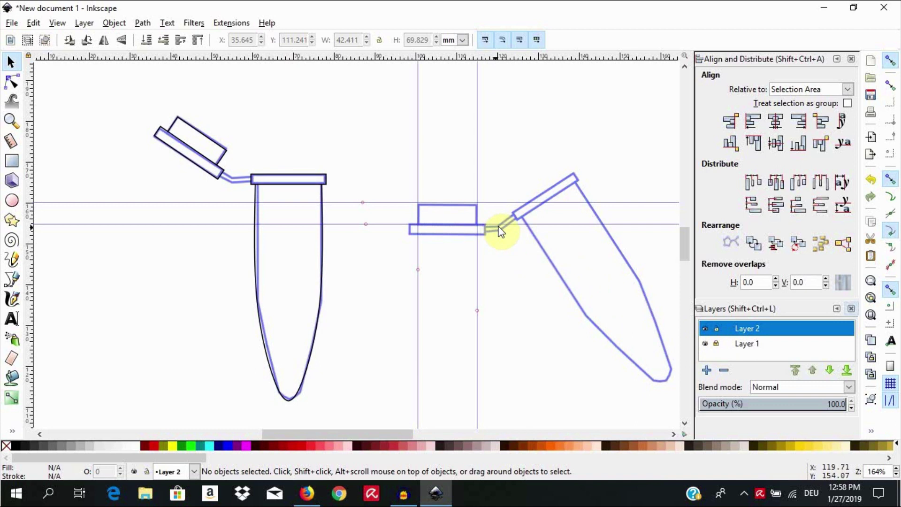
- Move the vertical guides to the hinge's two ends and drag both horizontal guides back onto the ruler
{"action": "left_click_drag", "start_coordinate": [477, 290], "coordinate": [486, 299]}
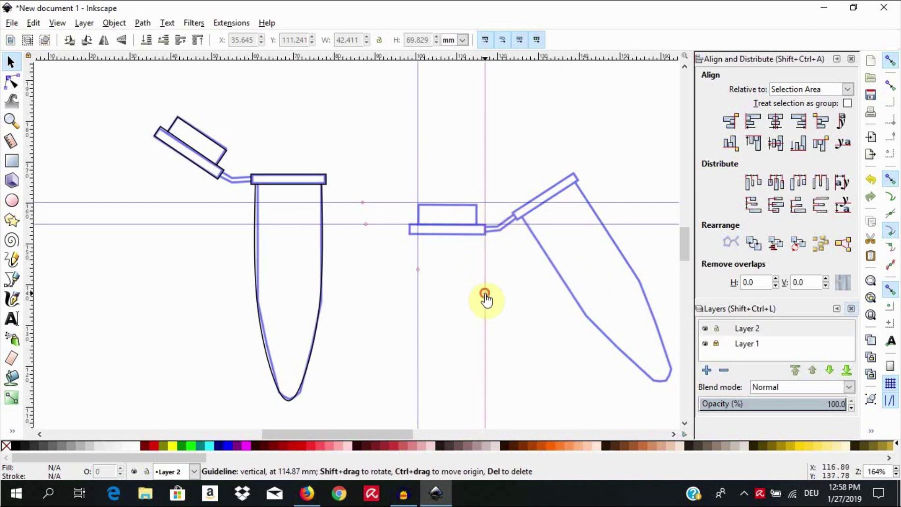
{"action": "left_click_drag", "start_coordinate": [416, 302], "coordinate": [516, 237]}
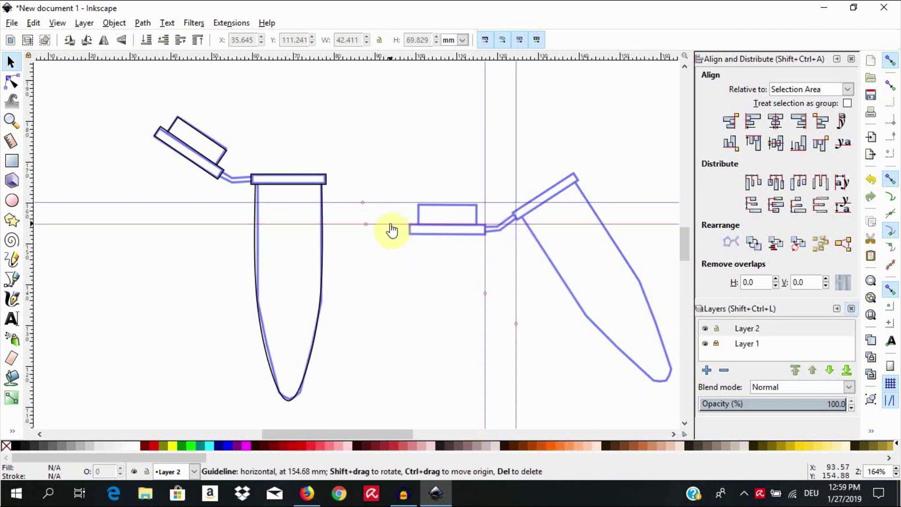
{"action": "left_click_drag", "start_coordinate": [392, 229], "coordinate": [381, 10]}
{"action": "left_click_drag", "start_coordinate": [391, 201], "coordinate": [365, 51]}
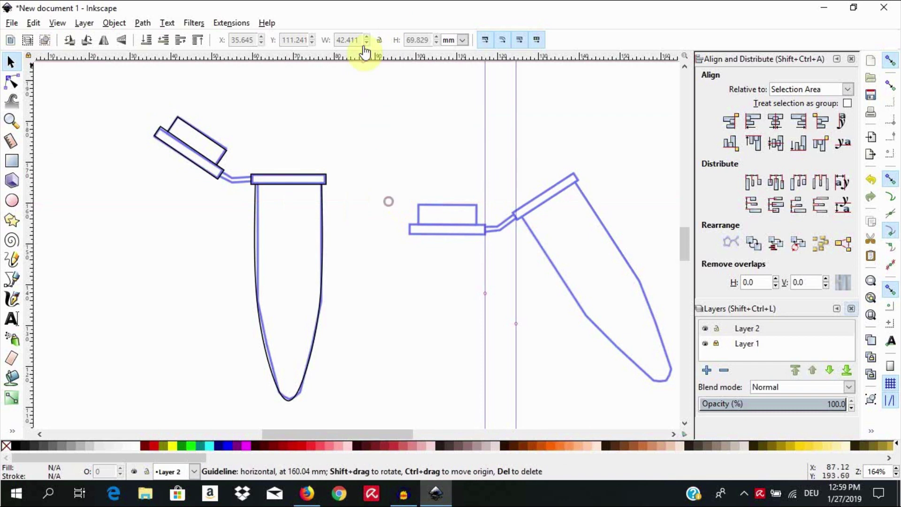
- Draw a short bent hinge line with the Bezier pen between the two guides
{"action": "left_click", "coordinate": [12, 279]}
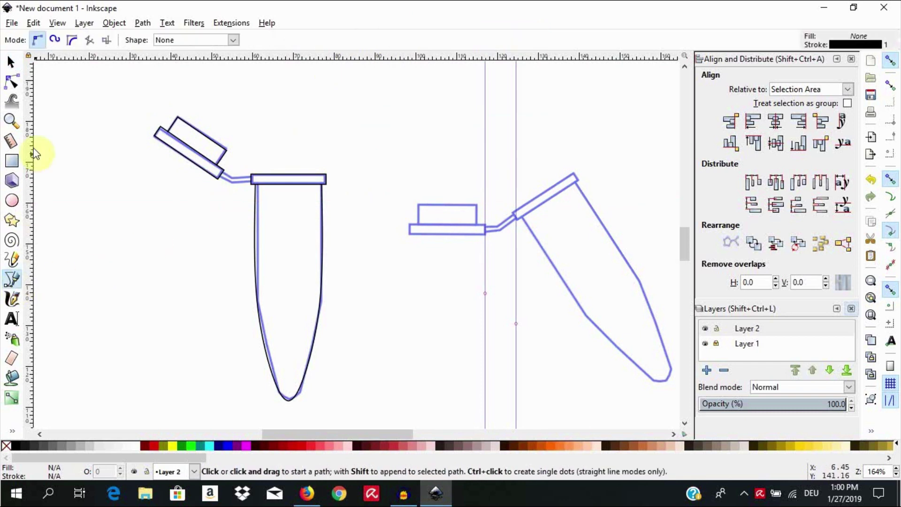
{"action": "left_click", "coordinate": [41, 46]}
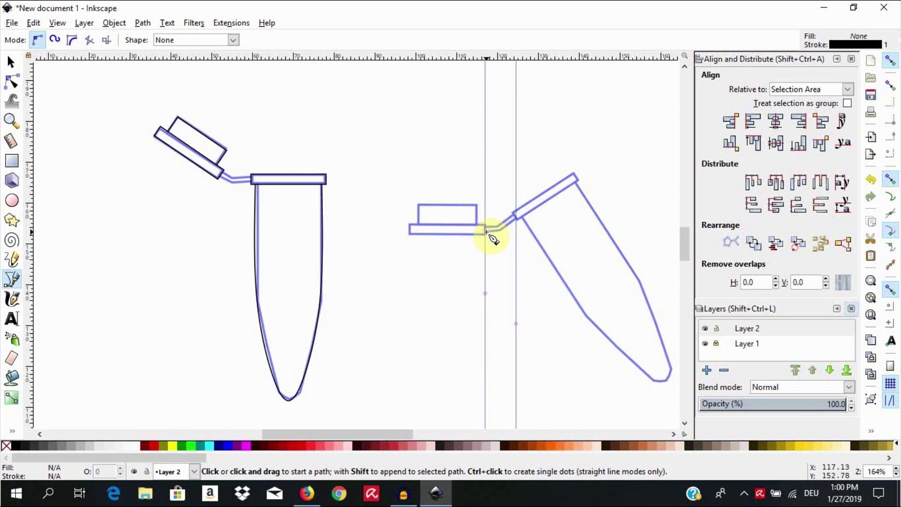
{"action": "left_click", "coordinate": [486, 232]}
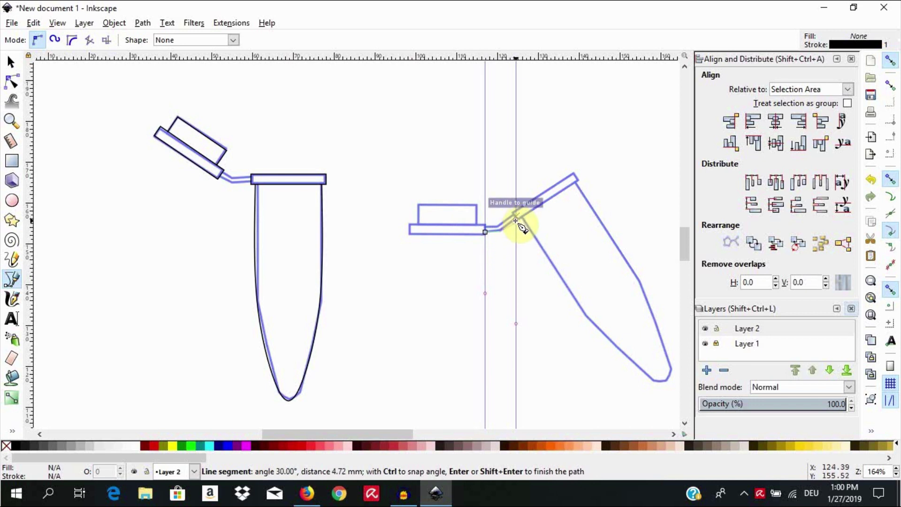
{"action": "double_click", "coordinate": [514, 218]}
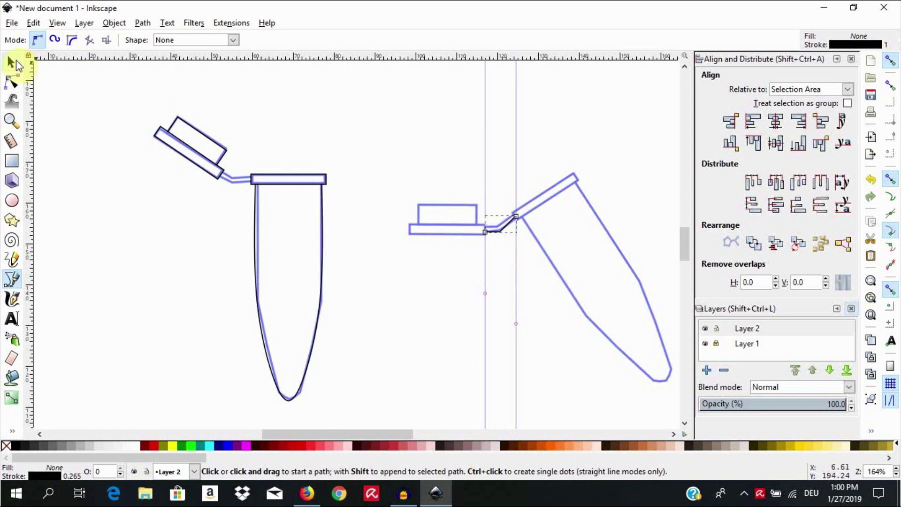
- Adjust the hinge line's corner node and move the line down into empty canvas space
{"action": "key", "text": "s"}
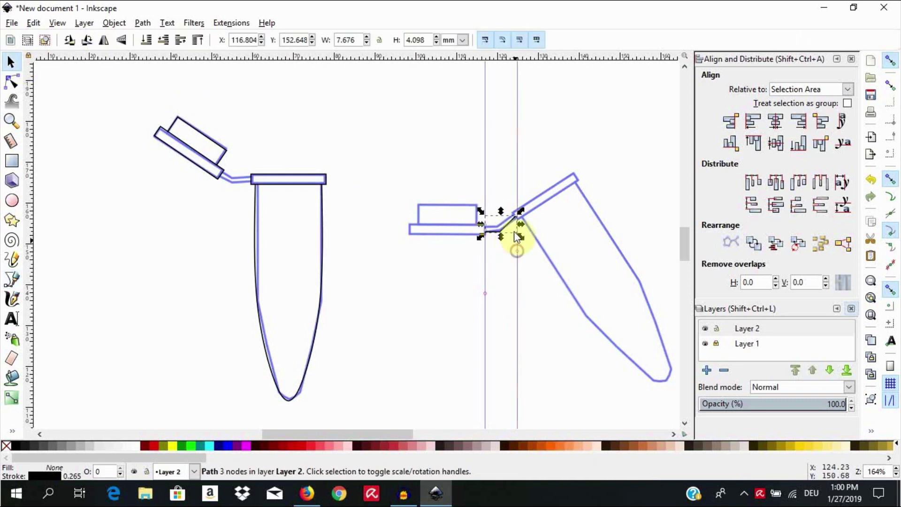
{"action": "left_click", "coordinate": [11, 82]}
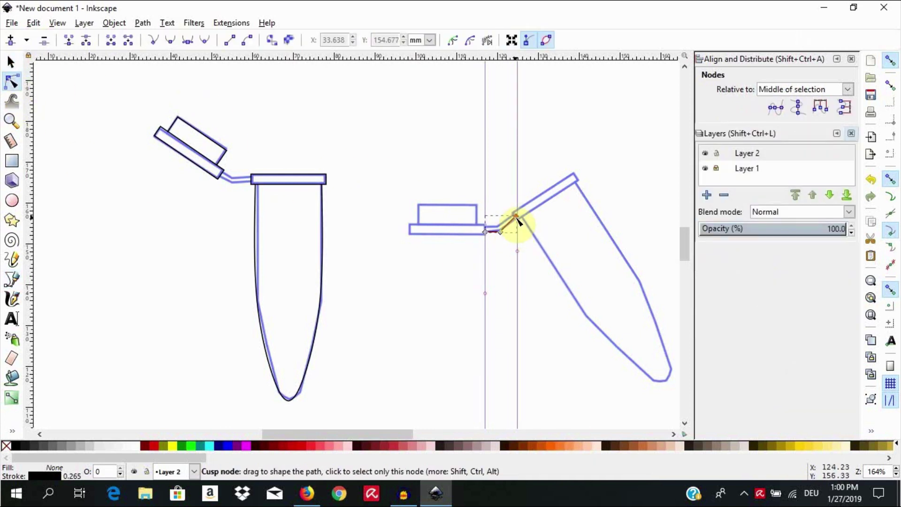
{"action": "left_click_drag", "start_coordinate": [518, 221], "coordinate": [519, 225]}
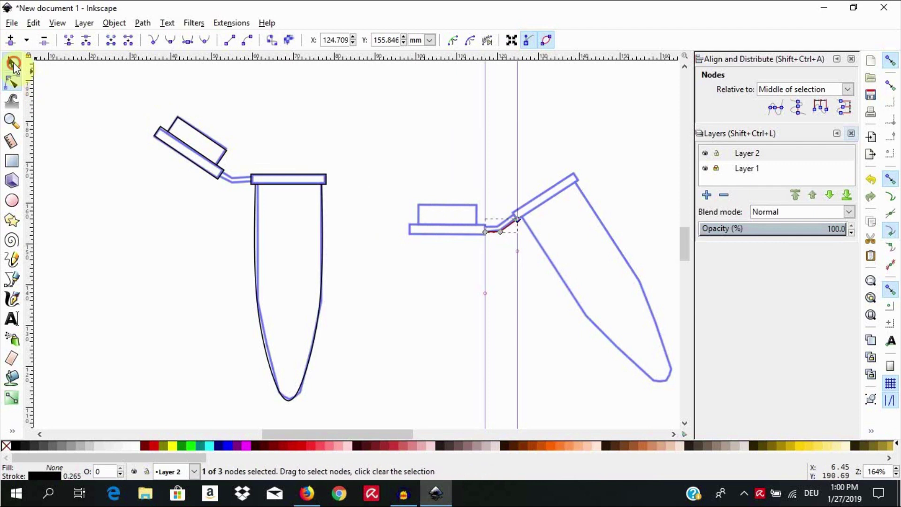
{"action": "left_click", "coordinate": [11, 63]}
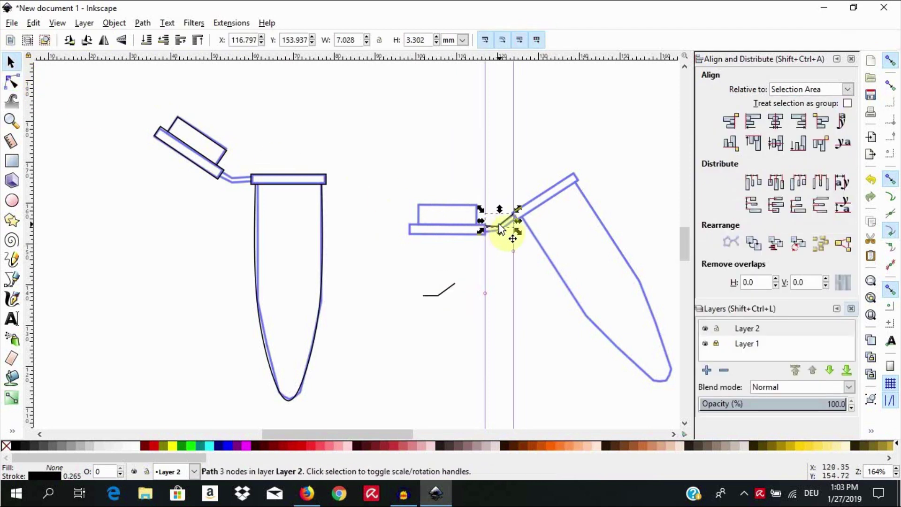
{"action": "left_click_drag", "start_coordinate": [499, 224], "coordinate": [433, 291]}
{"action": "key", "text": "Down"}
{"action": "key", "text": "Down"}
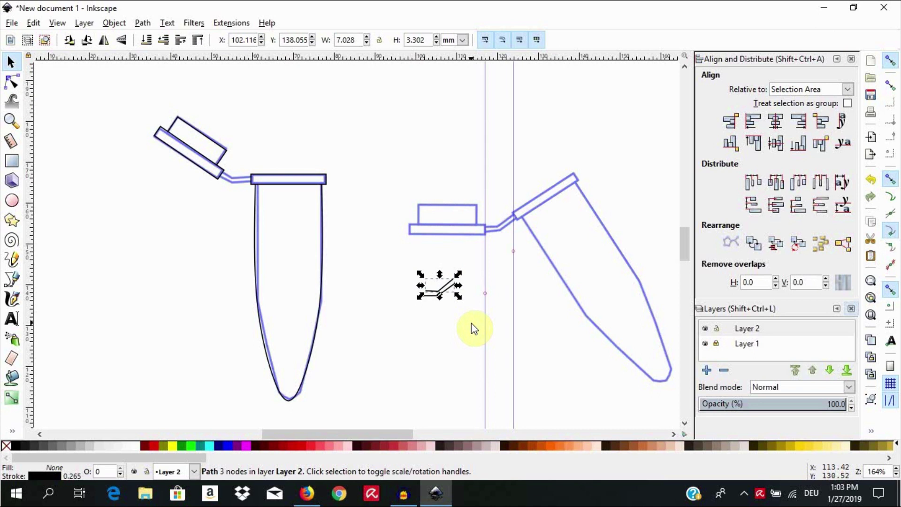
{"action": "left_click", "coordinate": [471, 323]}
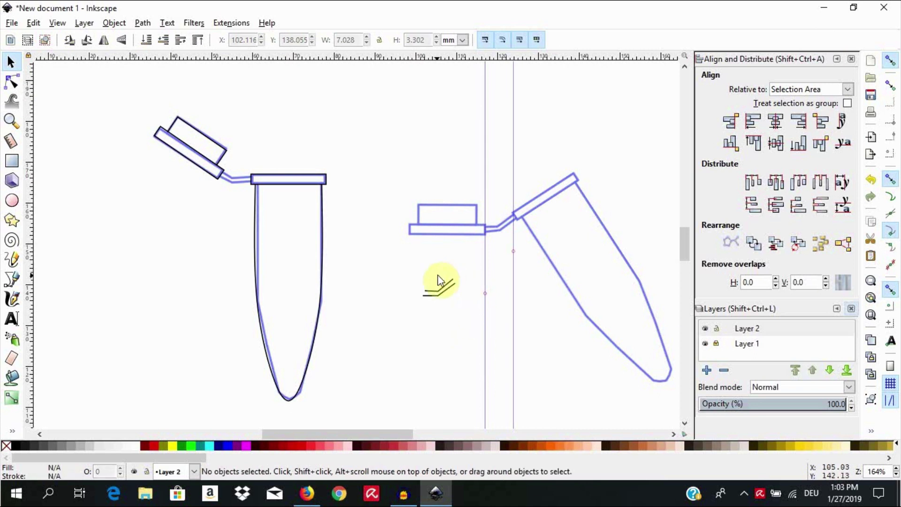
{"action": "left_click", "coordinate": [431, 291]}
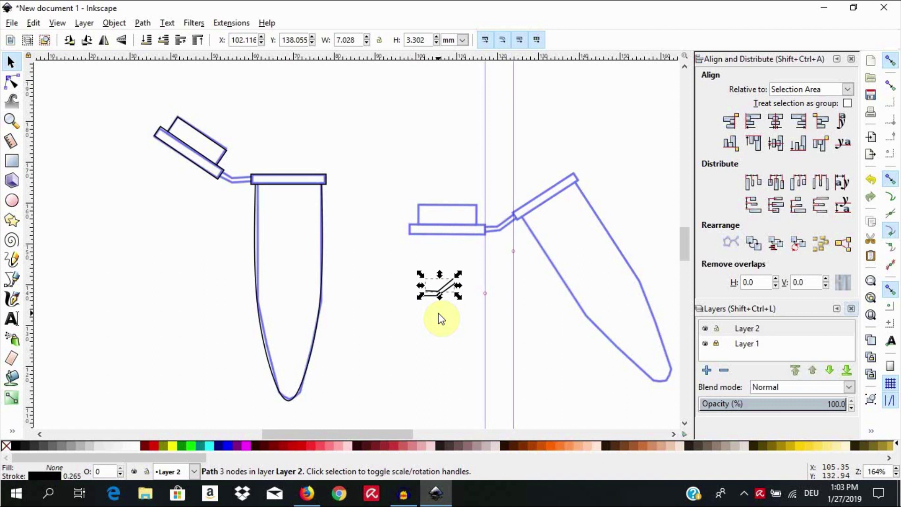
- Hide reference Layer 1 and select both small hinge lines for node editing
{"action": "left_click", "coordinate": [706, 344]}
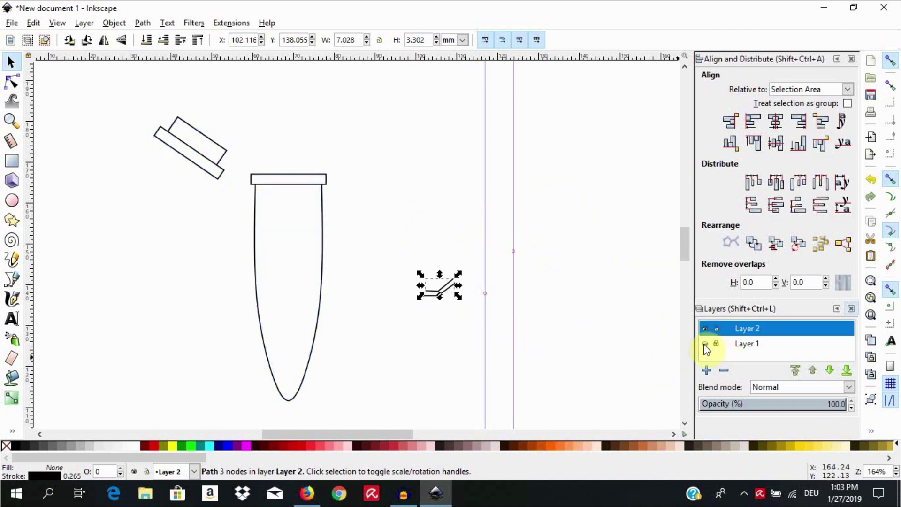
{"action": "left_click", "coordinate": [435, 309]}
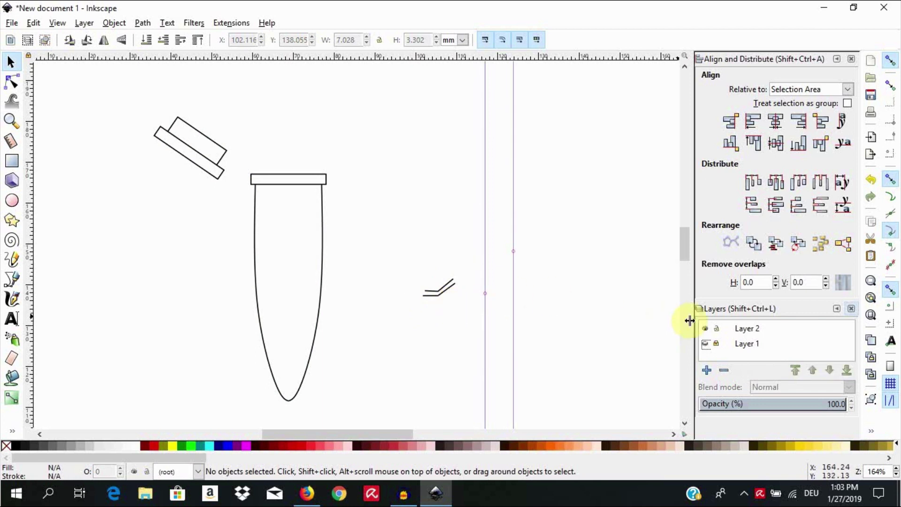
{"action": "left_click_drag", "start_coordinate": [395, 267], "coordinate": [479, 322]}
{"action": "key", "text": "n"}
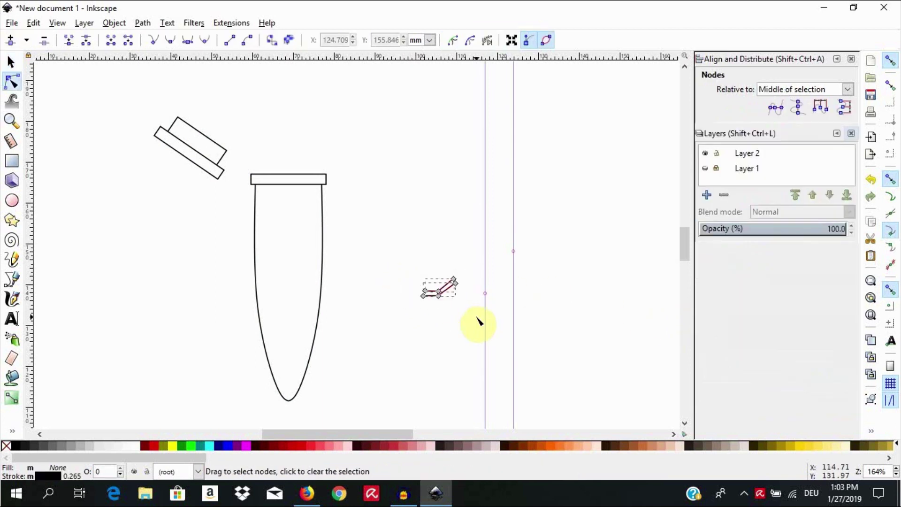
- Join the left end nodes and the top-right end nodes into one closed hinge strip
{"action": "left_click_drag", "start_coordinate": [416, 280], "coordinate": [431, 308]}
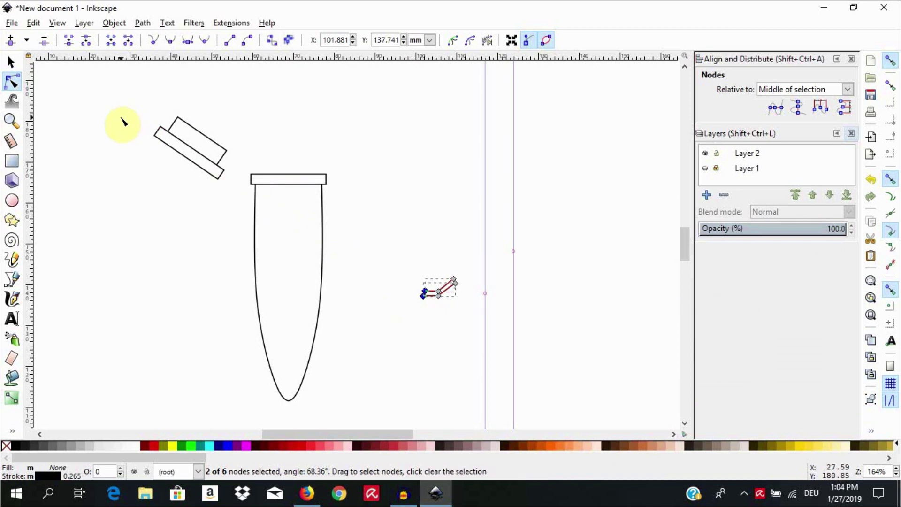
{"action": "left_click", "coordinate": [111, 41]}
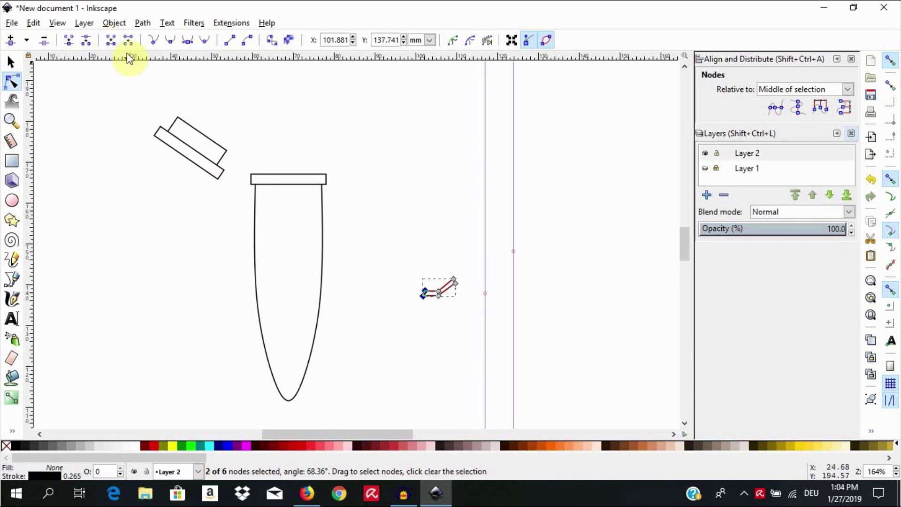
{"action": "left_click_drag", "start_coordinate": [447, 276], "coordinate": [459, 296]}
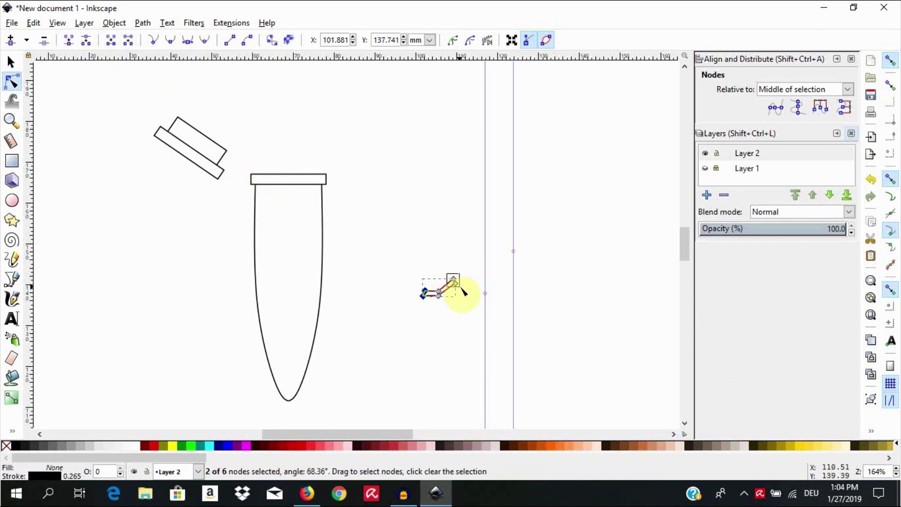
{"action": "left_click", "coordinate": [110, 40]}
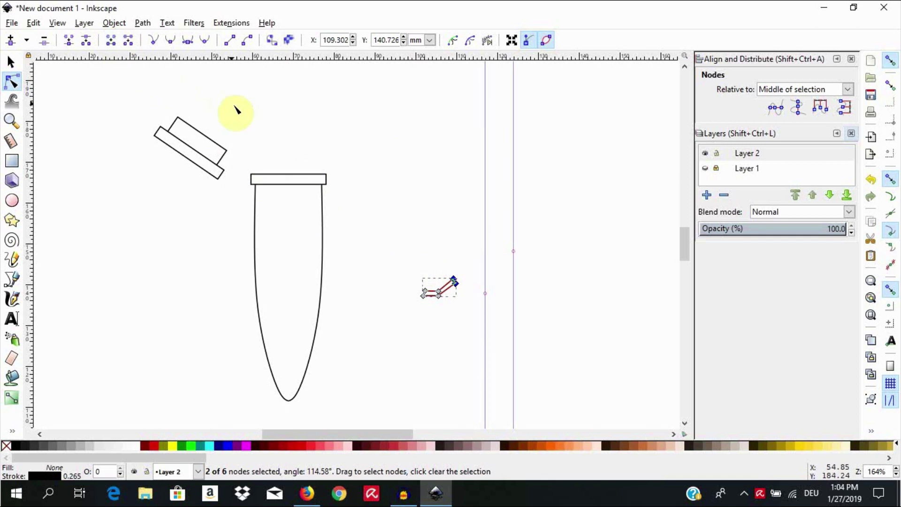
{"action": "left_click", "coordinate": [384, 243]}
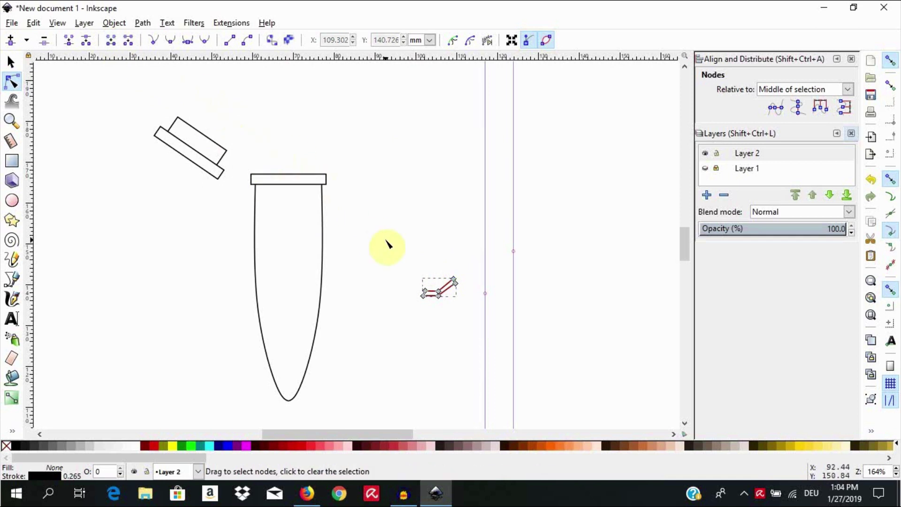
{"action": "left_click", "coordinate": [430, 296]}
{"action": "left_click", "coordinate": [381, 282]}
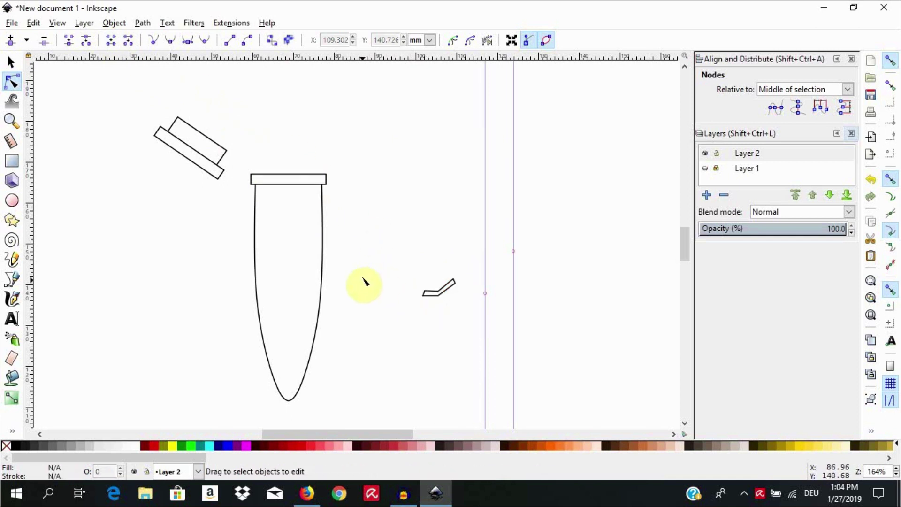
- Move the hinge strip toward the tube and rotate it to match the lid's tilt
{"action": "key", "text": "s"}
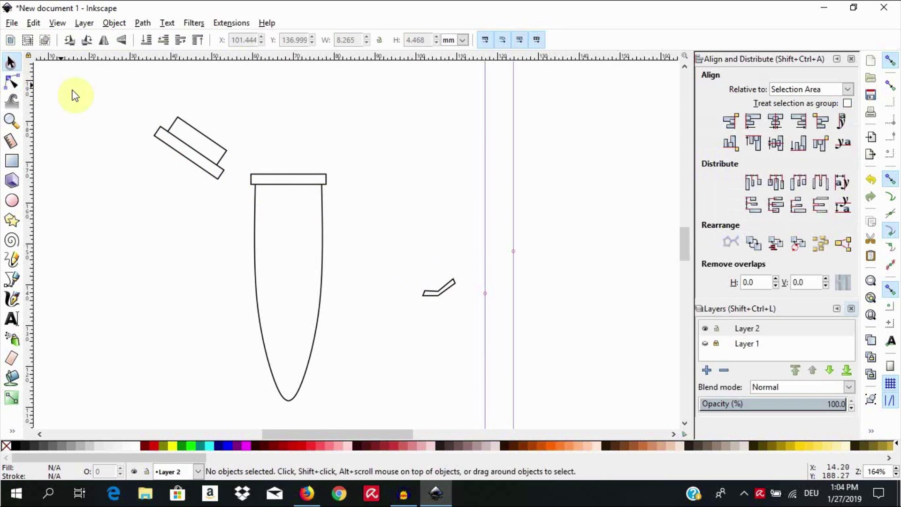
{"action": "left_click_drag", "start_coordinate": [433, 296], "coordinate": [389, 209]}
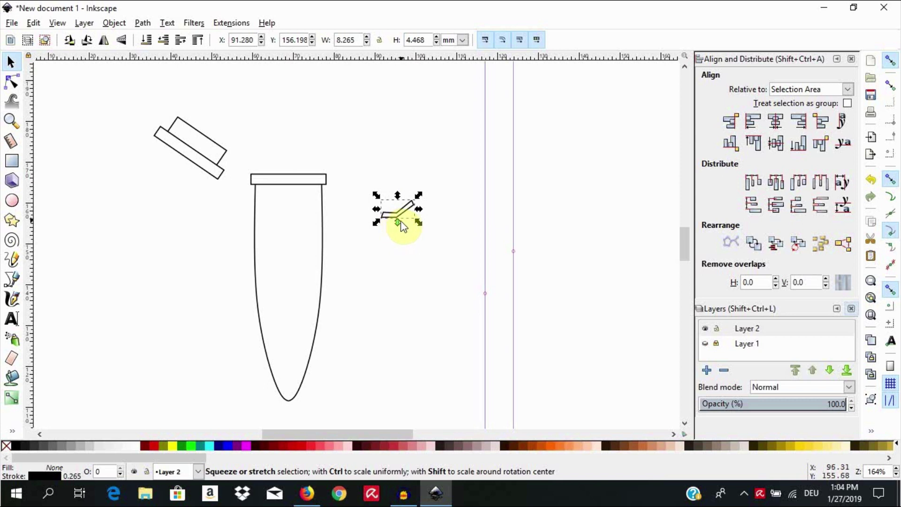
{"action": "left_click", "coordinate": [403, 227]}
{"action": "left_click_drag", "start_coordinate": [419, 196], "coordinate": [255, 158]}
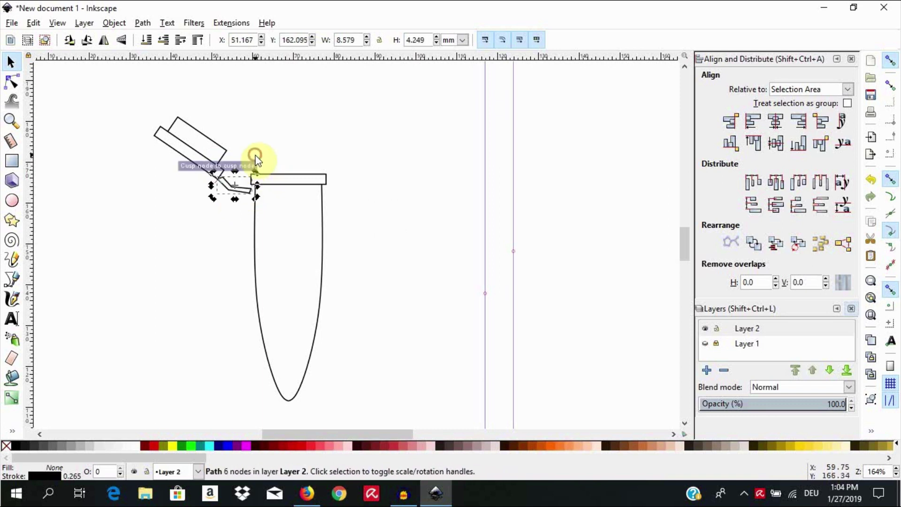
{"action": "key", "text": "Escape"}
- Position the hinge strip next to the lid, nudging it with arrow keys into place
{"action": "mouse_move", "coordinate": [236, 190]}
{"action": "left_mouse_down"}
{"action": "mouse_move", "coordinate": [214, 204]}
{"action": "mouse_move", "coordinate": [239, 175]}
{"action": "left_mouse_up"}
{"action": "left_click", "coordinate": [215, 203]}
{"action": "key", "text": "Up"}
{"action": "key", "text": "Up"}
{"action": "key", "text": "Up"}
{"action": "key", "text": "Up"}
{"action": "key", "text": "Up"}
{"action": "key", "text": "Up"}
{"action": "key", "text": "Up"}
{"action": "key", "text": "Up"}
{"action": "key", "text": "Up"}
{"action": "key", "text": "Up"}
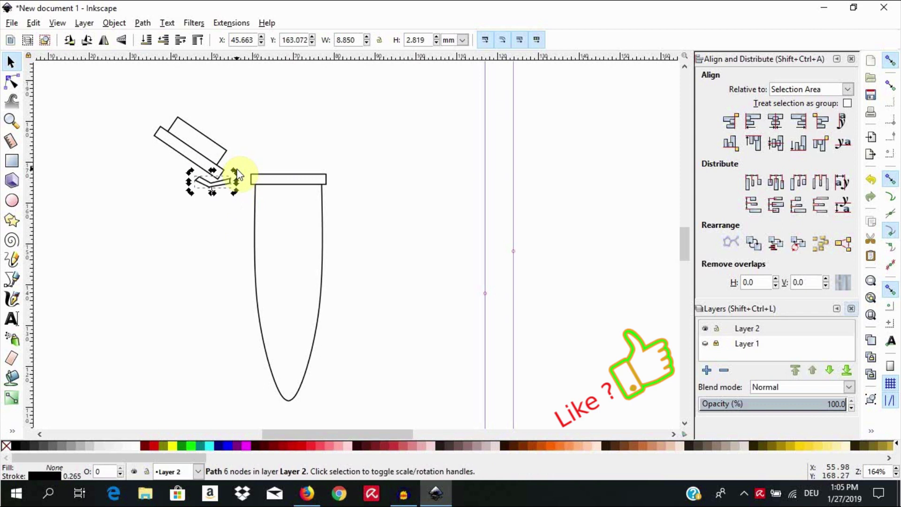
{"action": "key", "text": "Right"}
{"action": "key", "text": "Right"}
{"action": "key", "text": "Right"}
{"action": "key", "text": "Right"}
{"action": "key", "text": "Right"}
{"action": "key", "text": "Right"}
{"action": "key", "text": "Right"}
{"action": "key", "text": "Right"}
{"action": "key", "text": "Right"}
{"action": "key", "text": "Right"}
{"action": "key", "text": "Right"}
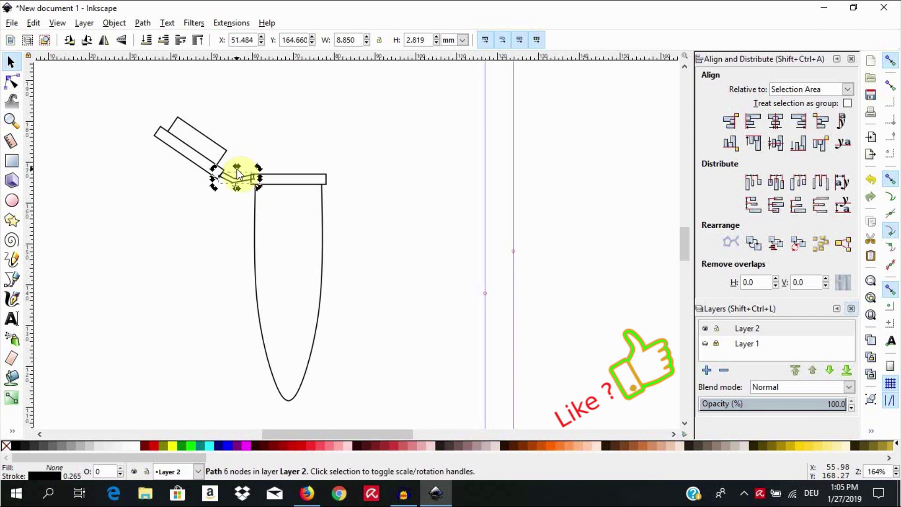
{"action": "key", "text": "Down"}
{"action": "key", "text": "Up"}
- Nudge the tube body and cap rim slightly right to meet the hinge
{"action": "left_click", "coordinate": [352, 230]}
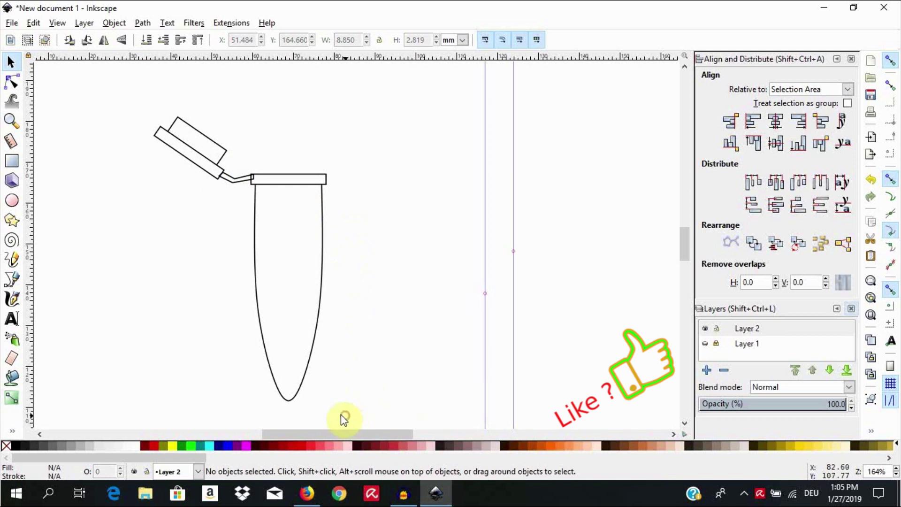
{"action": "left_click_drag", "start_coordinate": [341, 415], "coordinate": [228, 141]}
{"action": "key", "text": "Right"}
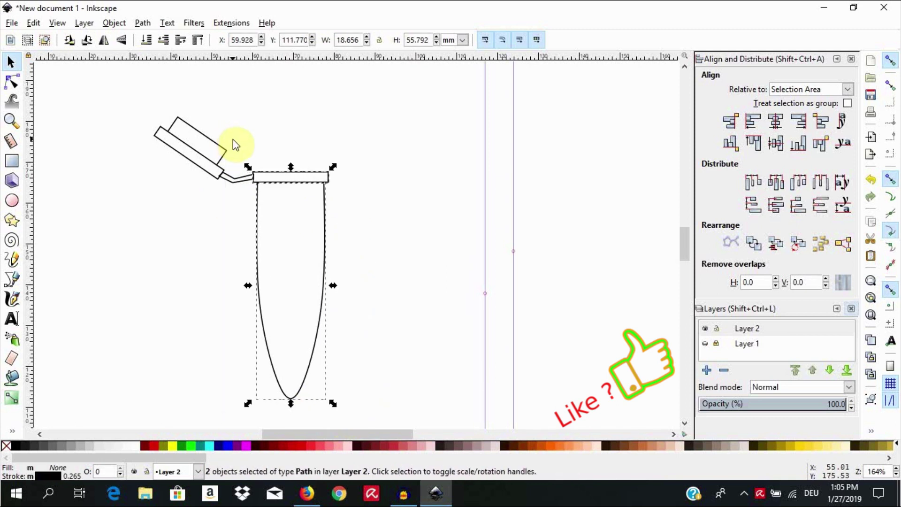
- Add a vertical guide at the tube's left edge and rotate all four tube paths
{"action": "left_click", "coordinate": [368, 203]}
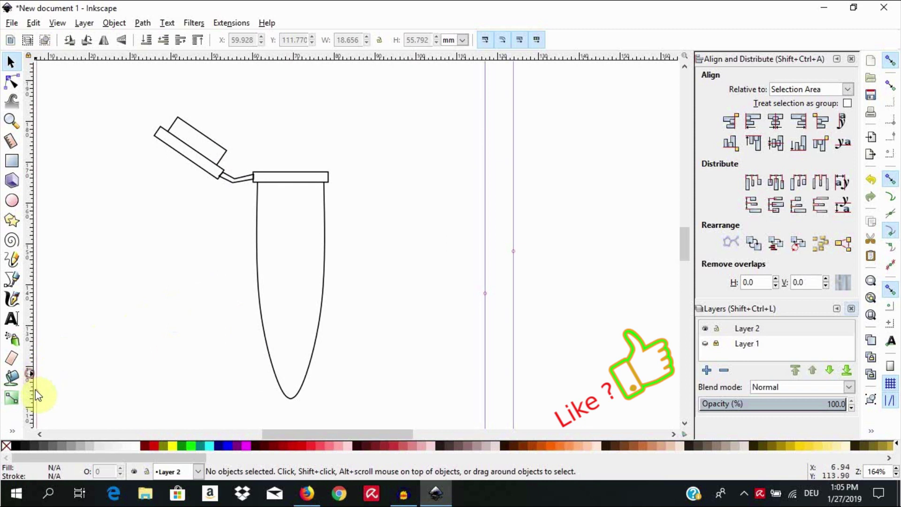
{"action": "left_click_drag", "start_coordinate": [35, 389], "coordinate": [254, 404]}
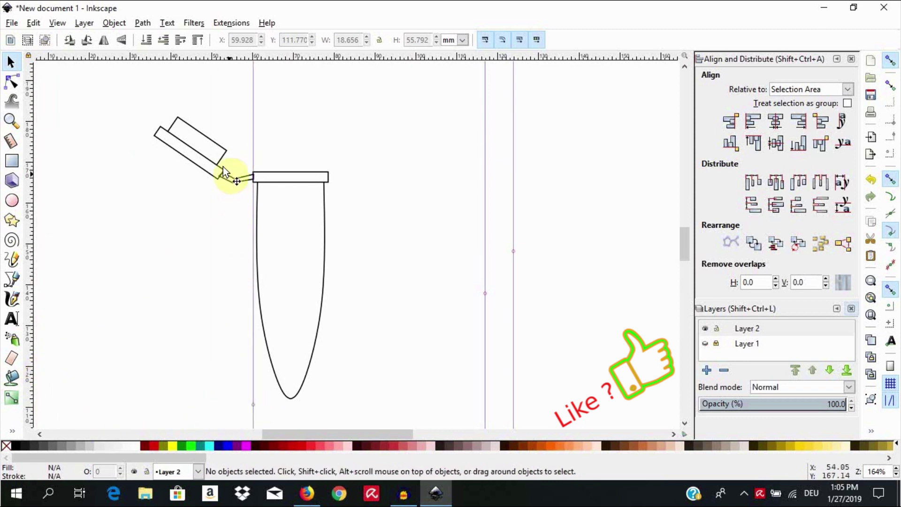
{"action": "left_click", "coordinate": [12, 82]}
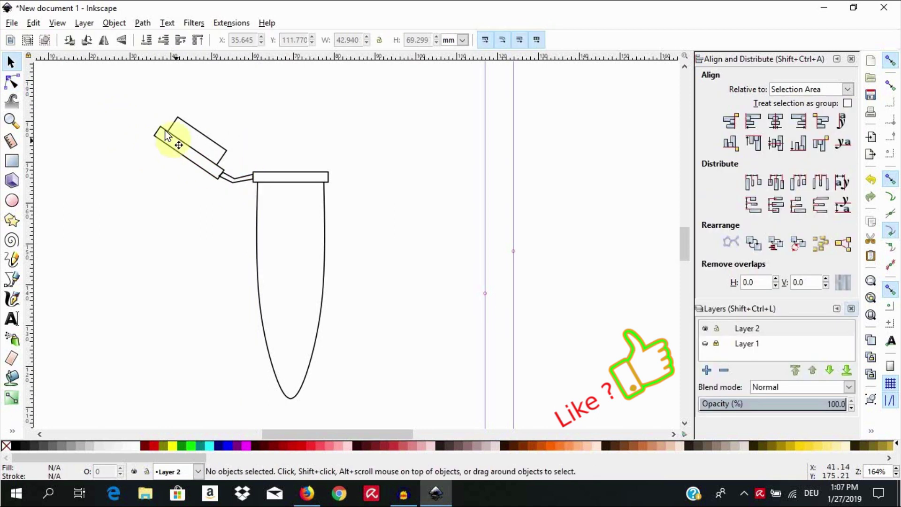
{"action": "left_click_drag", "start_coordinate": [125, 92], "coordinate": [401, 417]}
{"action": "left_click", "coordinate": [321, 341]}
{"action": "mouse_move", "coordinate": [342, 410]}
{"action": "left_mouse_down"}
{"action": "mouse_move", "coordinate": [358, 300]}
{"action": "mouse_move", "coordinate": [358, 313]}
{"action": "left_mouse_up"}
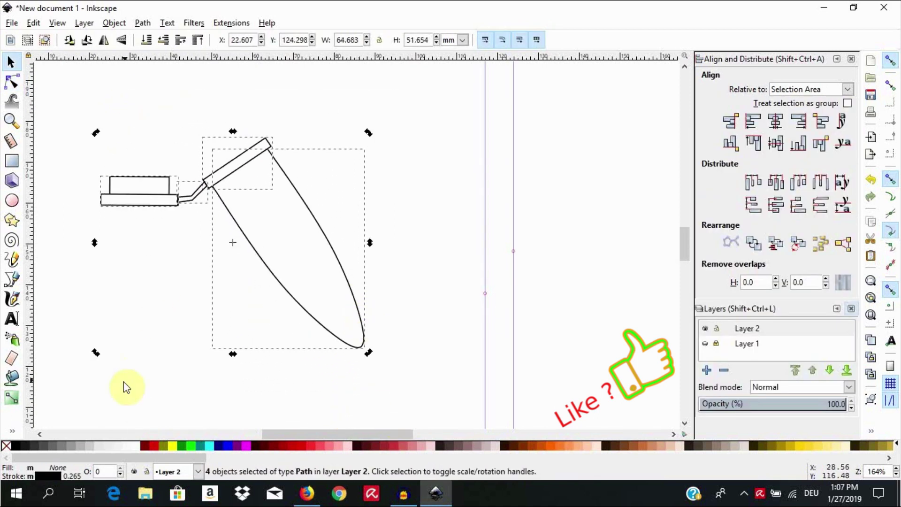
- Add a guide at the lid's right end, remove the guide near the hinge, select the hinge connector
{"action": "left_click", "coordinate": [126, 387]}
{"action": "left_click_drag", "start_coordinate": [30, 357], "coordinate": [177, 390]}
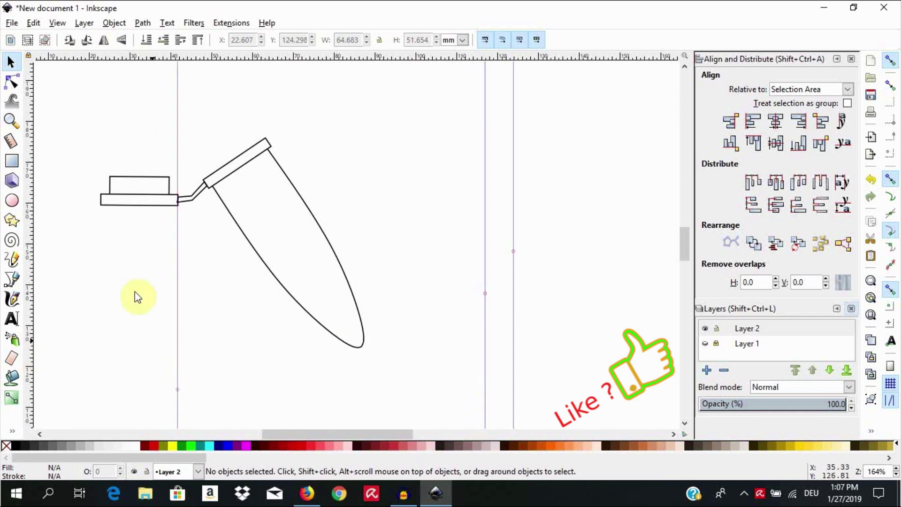
{"action": "key", "text": "n"}
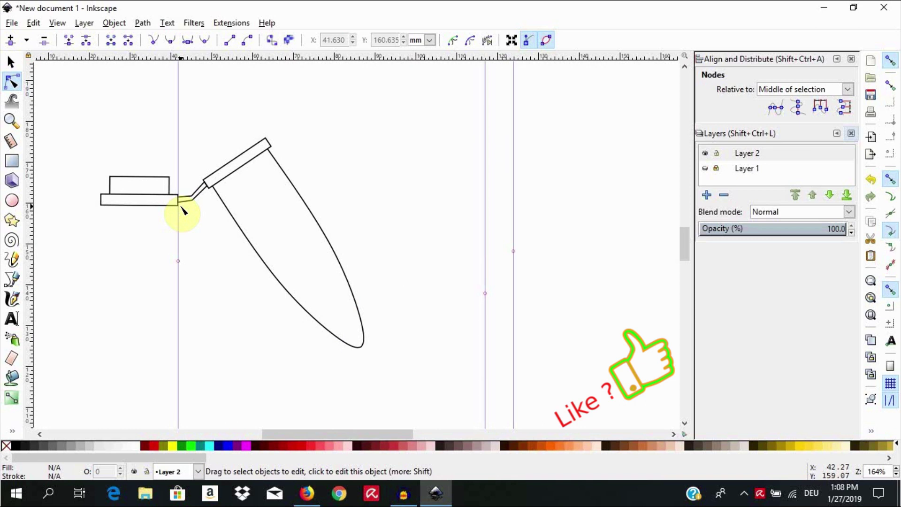
{"action": "key", "text": "s"}
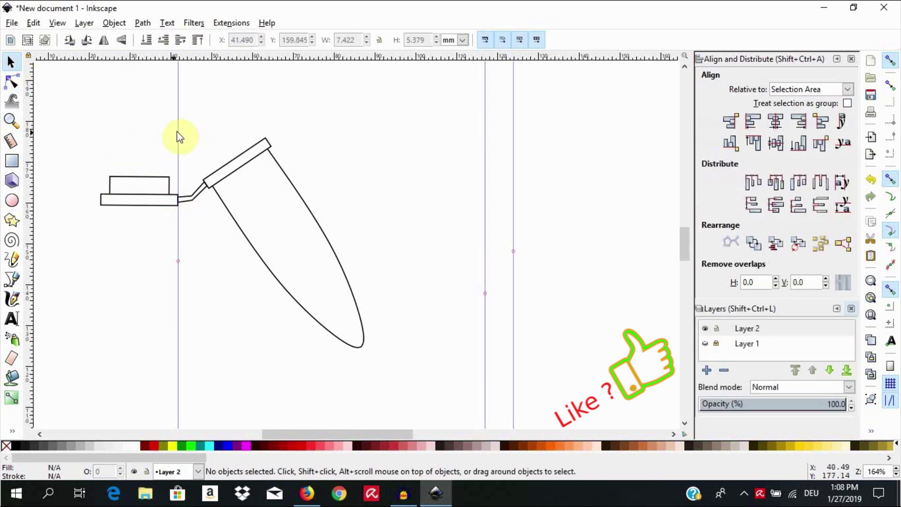
{"action": "left_click_drag", "start_coordinate": [178, 136], "coordinate": [9, 145]}
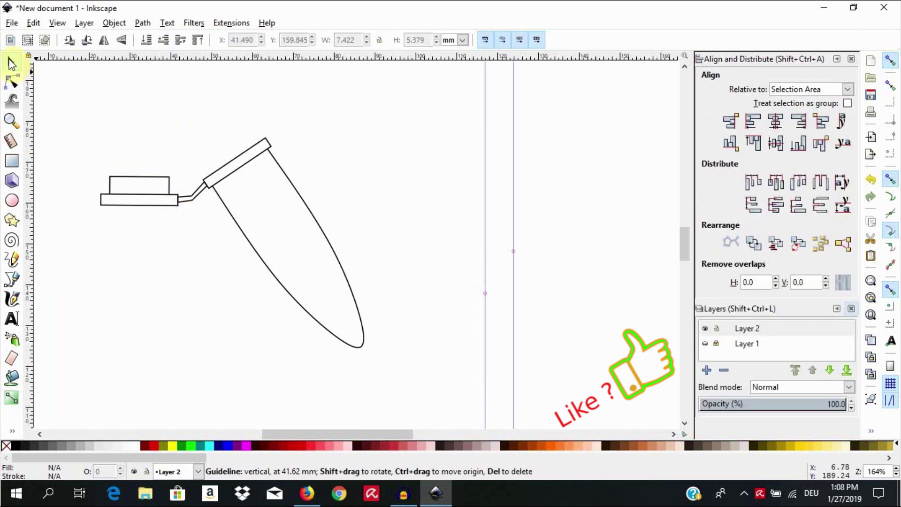
{"action": "left_click", "coordinate": [188, 198]}
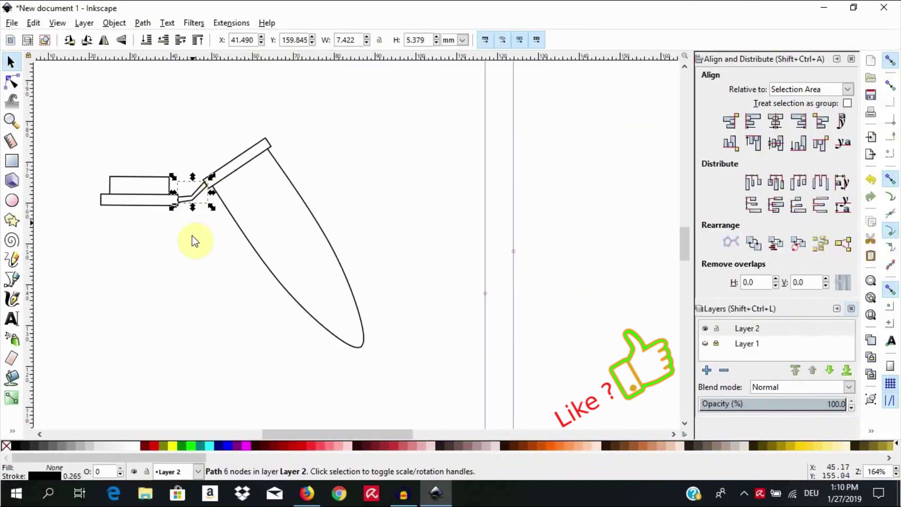
- Delete reference Layer 1 from the Layers panel and drag both vertical guides off the canvas
{"action": "left_click", "coordinate": [181, 287]}
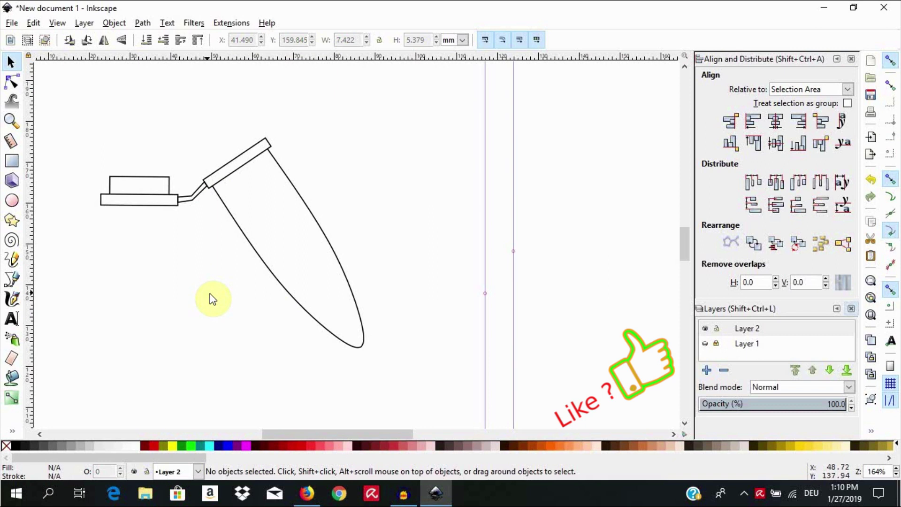
{"action": "left_click", "coordinate": [744, 346]}
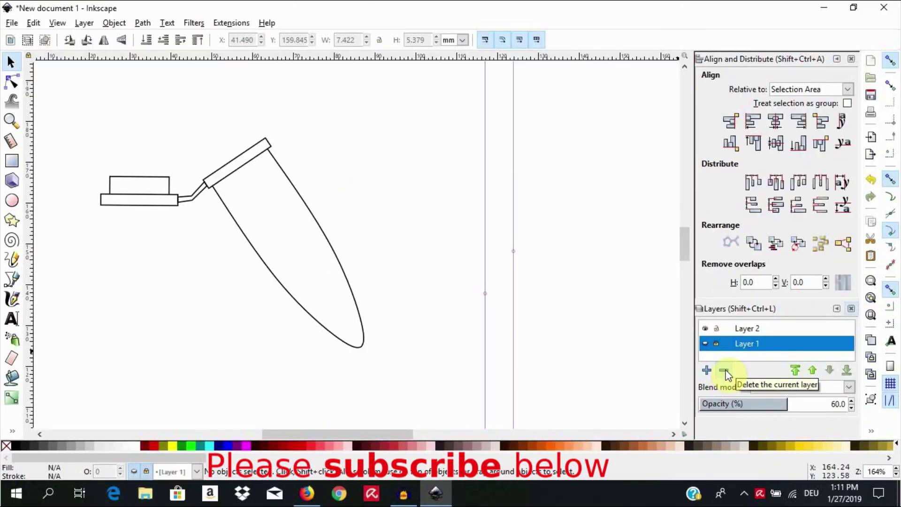
{"action": "left_click", "coordinate": [705, 343]}
{"action": "left_click", "coordinate": [725, 371]}
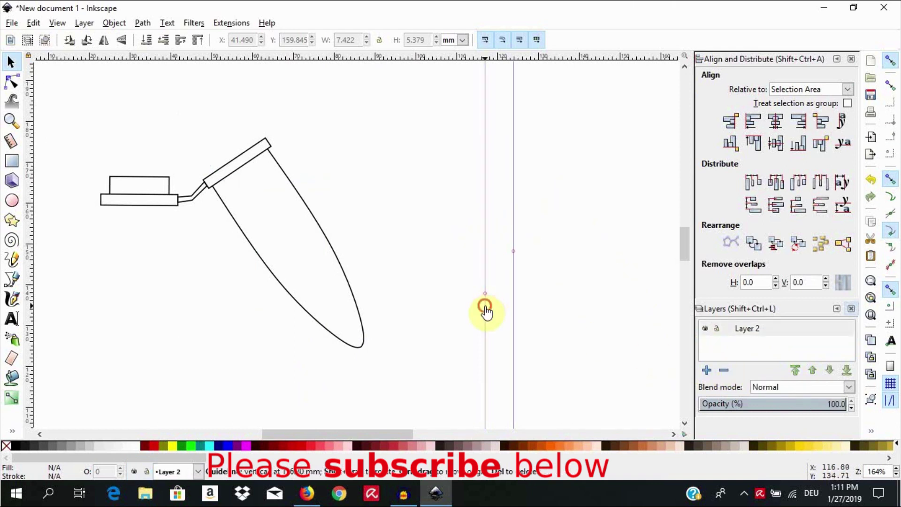
{"action": "left_click_drag", "start_coordinate": [484, 308], "coordinate": [19, 300]}
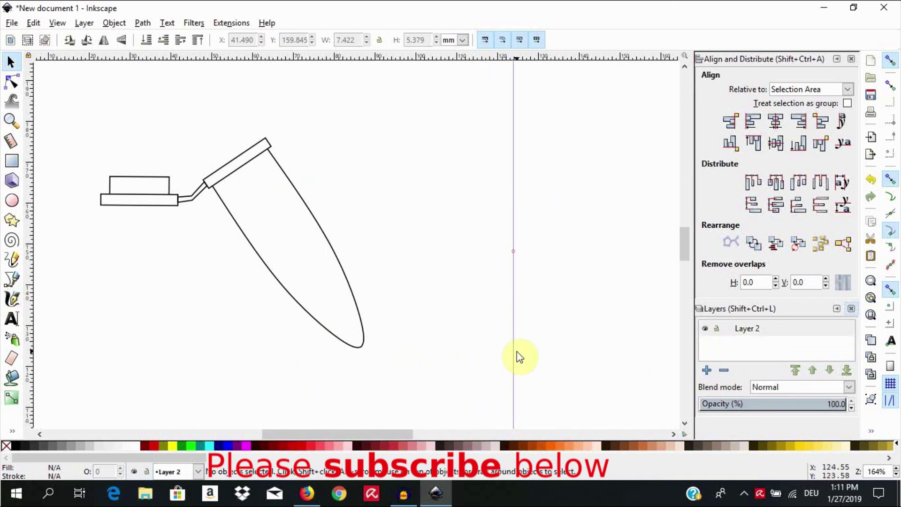
{"action": "left_click_drag", "start_coordinate": [515, 356], "coordinate": [14, 301]}
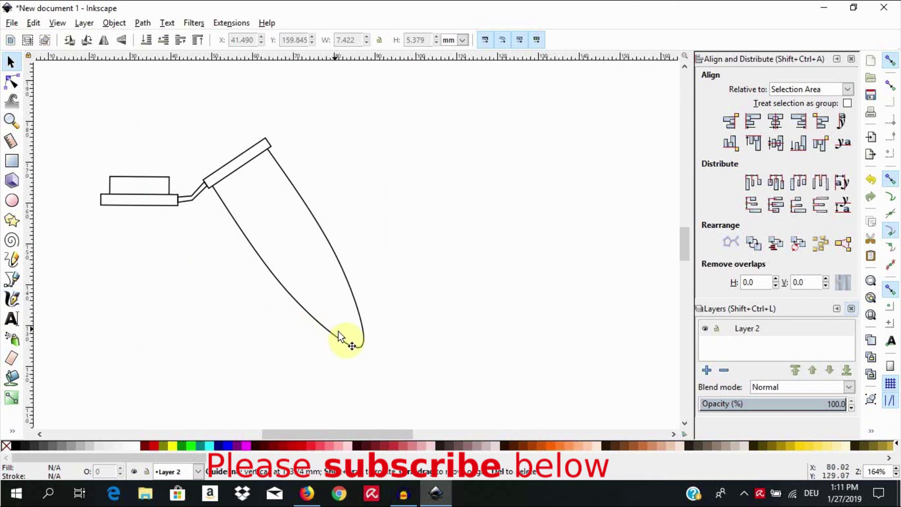
- Rotate all four tube paths back to an upright position
{"action": "mouse_move", "coordinate": [408, 389]}
{"action": "left_mouse_down"}
{"action": "mouse_move", "coordinate": [84, 191]}
{"action": "mouse_move", "coordinate": [78, 97]}
{"action": "left_mouse_up"}
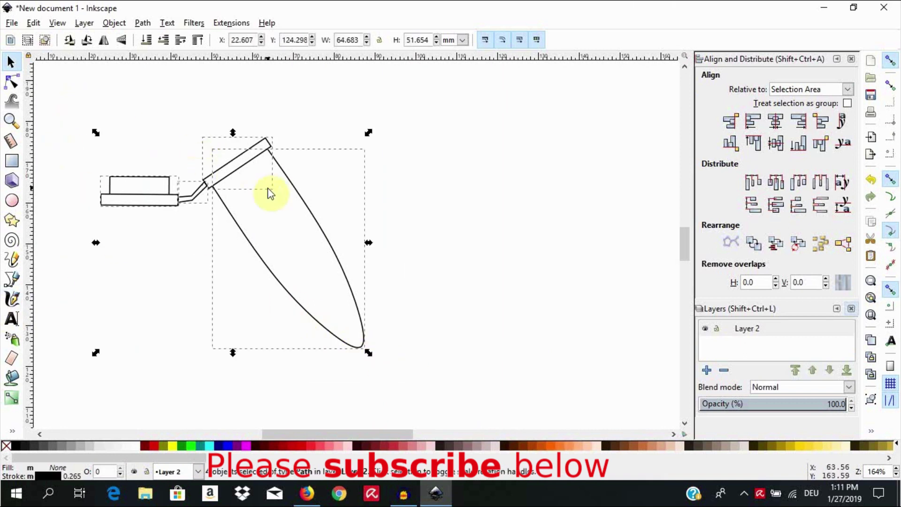
{"action": "left_click", "coordinate": [249, 178]}
{"action": "mouse_move", "coordinate": [365, 136]}
{"action": "left_mouse_down"}
{"action": "mouse_move", "coordinate": [374, 162]}
{"action": "mouse_move", "coordinate": [346, 242]}
{"action": "mouse_move", "coordinate": [338, 231]}
{"action": "left_mouse_up"}
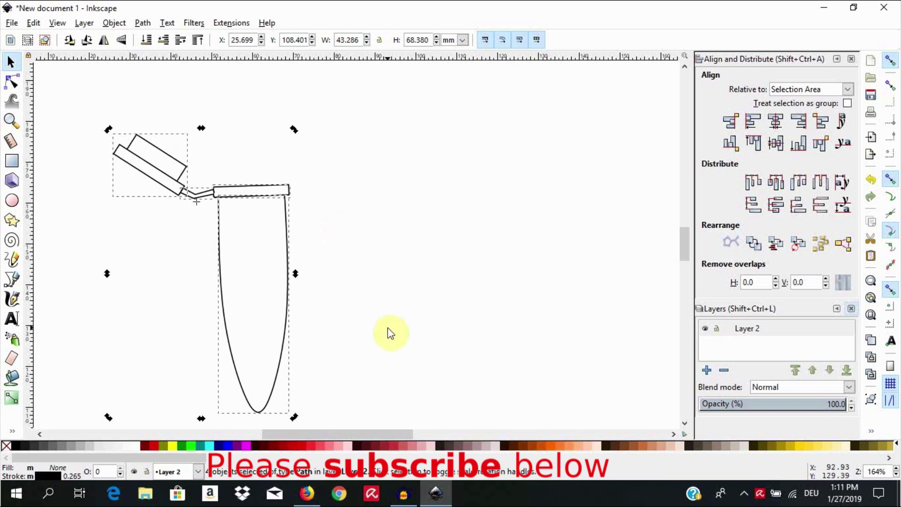
{"action": "left_click", "coordinate": [338, 411]}
- Move the tube up and left, then drop a duplicate to its right at X 60.141 mm
{"action": "left_click_drag", "start_coordinate": [312, 421], "coordinate": [100, 84]}
{"action": "left_click_drag", "start_coordinate": [213, 230], "coordinate": [169, 196]}
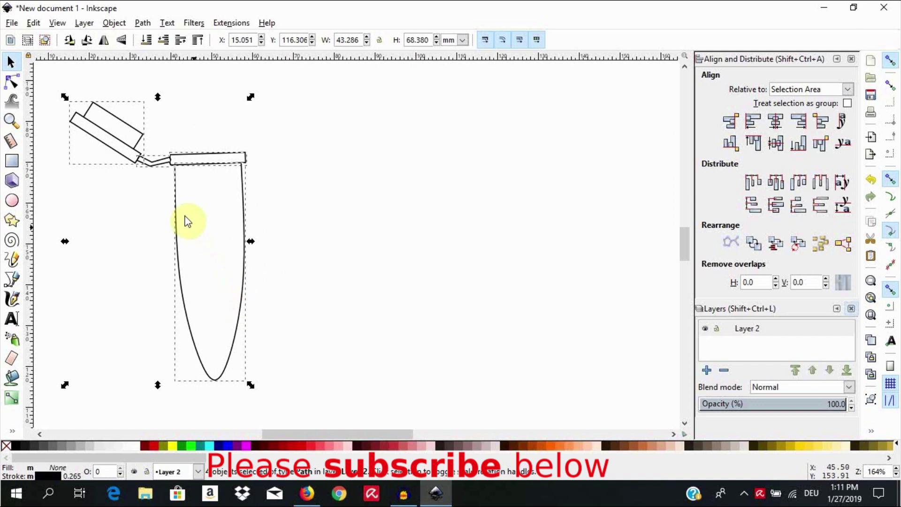
{"action": "left_click_drag", "start_coordinate": [250, 386], "coordinate": [248, 391]}
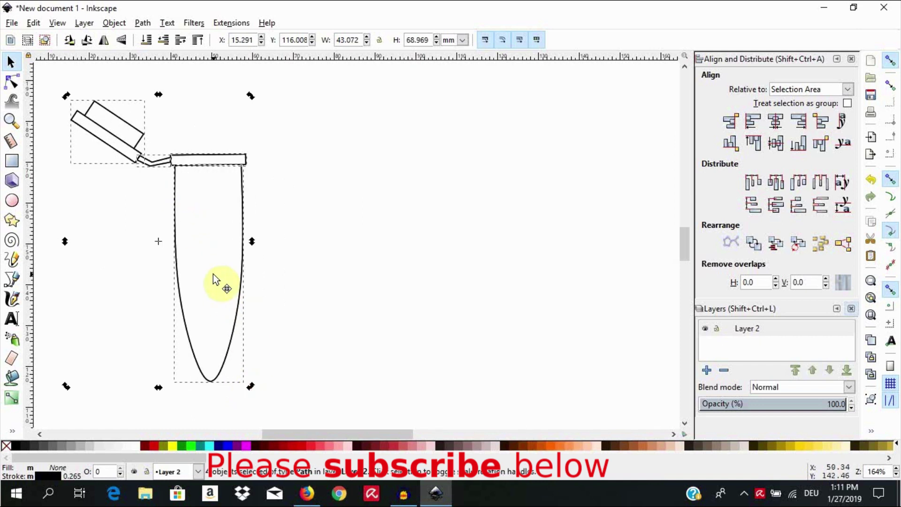
{"action": "key", "text": "ctrl+d"}
{"action": "left_click_drag", "start_coordinate": [217, 275], "coordinate": [422, 277]}
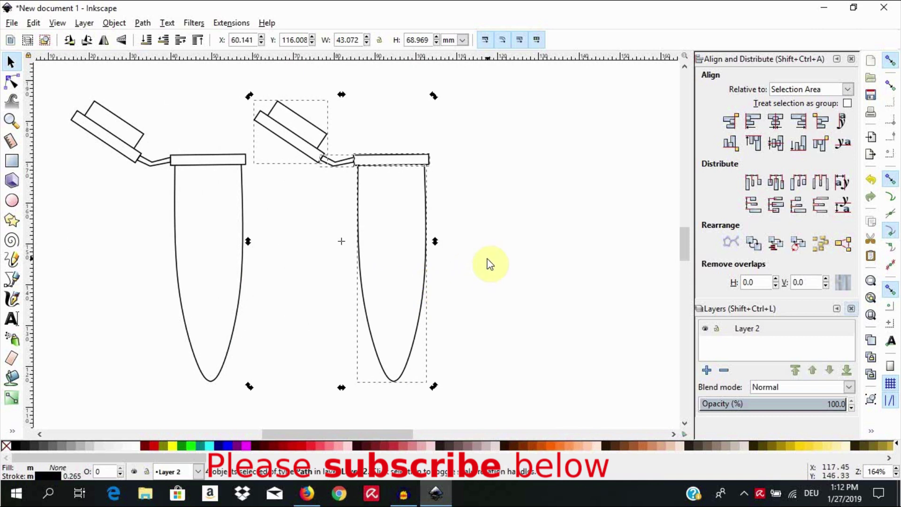
- In Fill and Stroke, set the second tube's stroke width to 0.365 mm
{"action": "left_click", "coordinate": [114, 23]}
{"action": "left_click", "coordinate": [136, 71]}
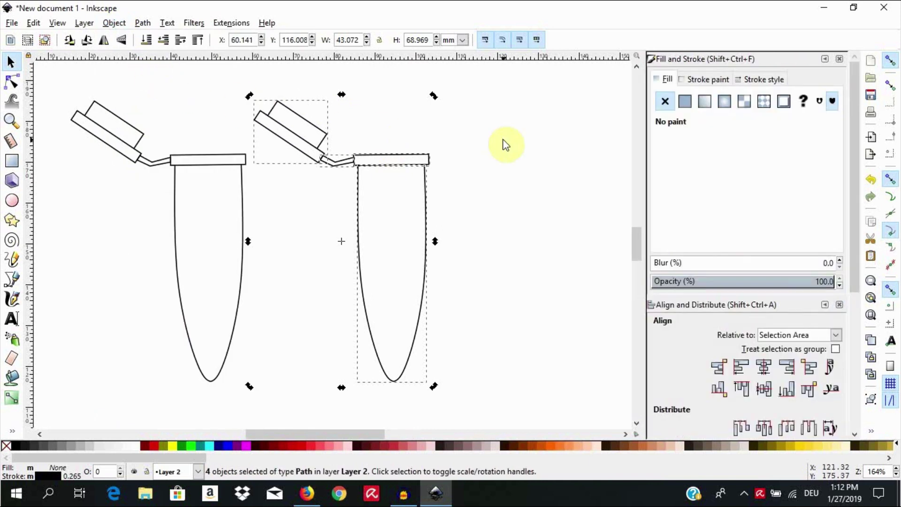
{"action": "left_click", "coordinate": [739, 82]}
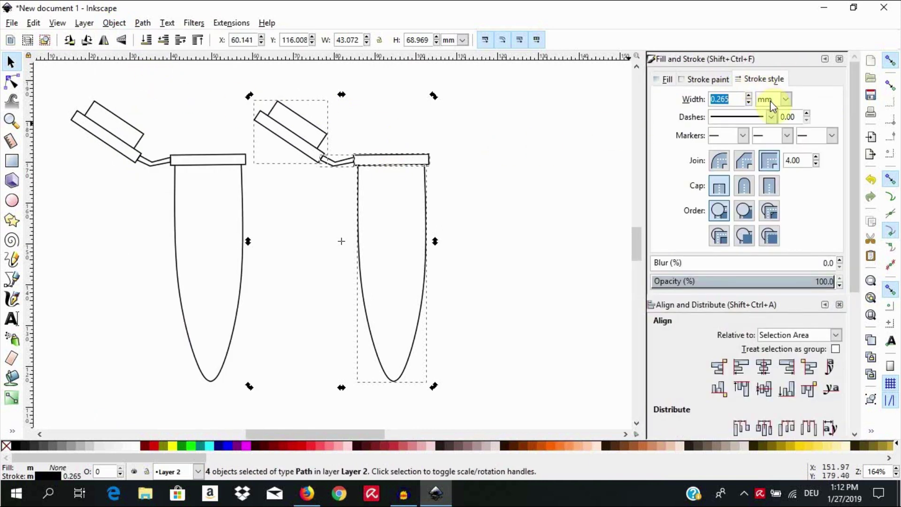
{"action": "left_click", "coordinate": [750, 97]}
{"action": "left_click", "coordinate": [749, 97]}
{"action": "left_click", "coordinate": [748, 102]}
{"action": "left_click", "coordinate": [748, 102]}
{"action": "left_click", "coordinate": [748, 102]}
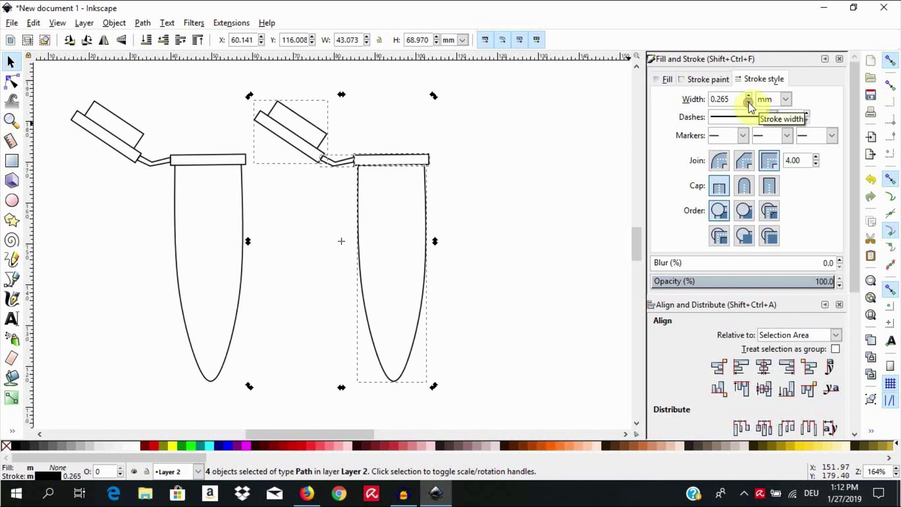
{"action": "left_click", "coordinate": [748, 96]}
{"action": "left_click", "coordinate": [748, 95]}
{"action": "left_click", "coordinate": [749, 103]}
{"action": "left_click", "coordinate": [749, 103]}
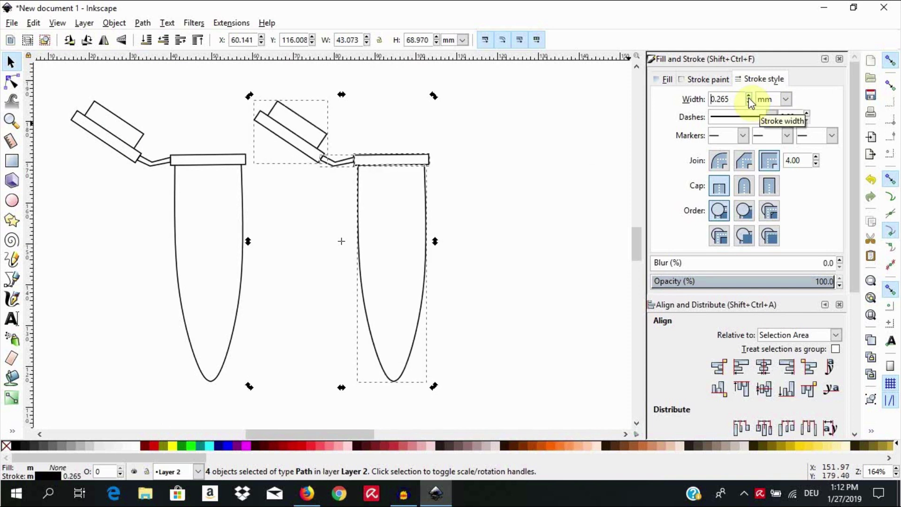
{"action": "left_click", "coordinate": [748, 97]}
- Pick a blue colour for the second tube's stroke paint
{"action": "left_click", "coordinate": [703, 81]}
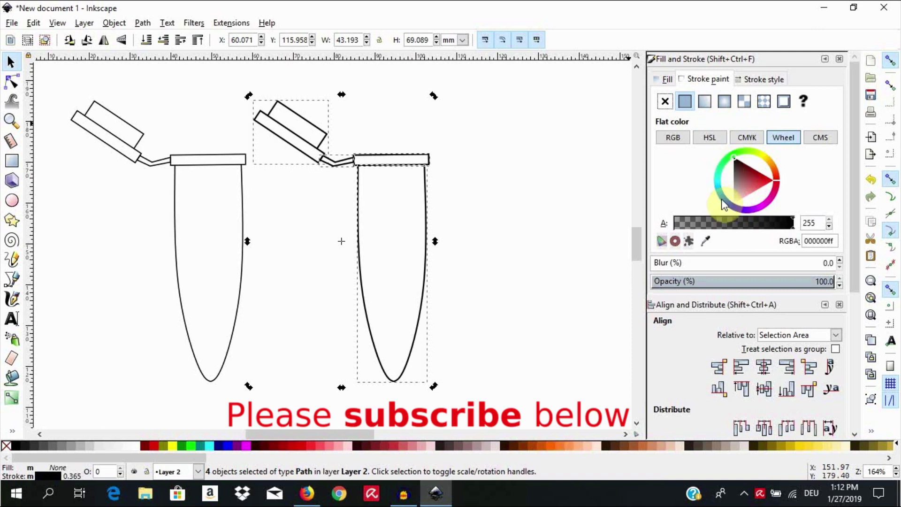
{"action": "left_click", "coordinate": [724, 163]}
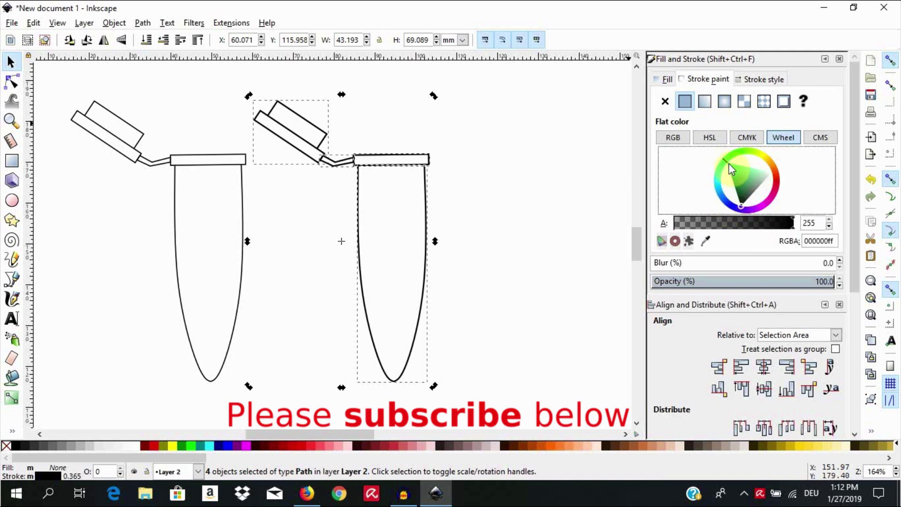
{"action": "left_click", "coordinate": [730, 165]}
{"action": "left_click", "coordinate": [735, 159]}
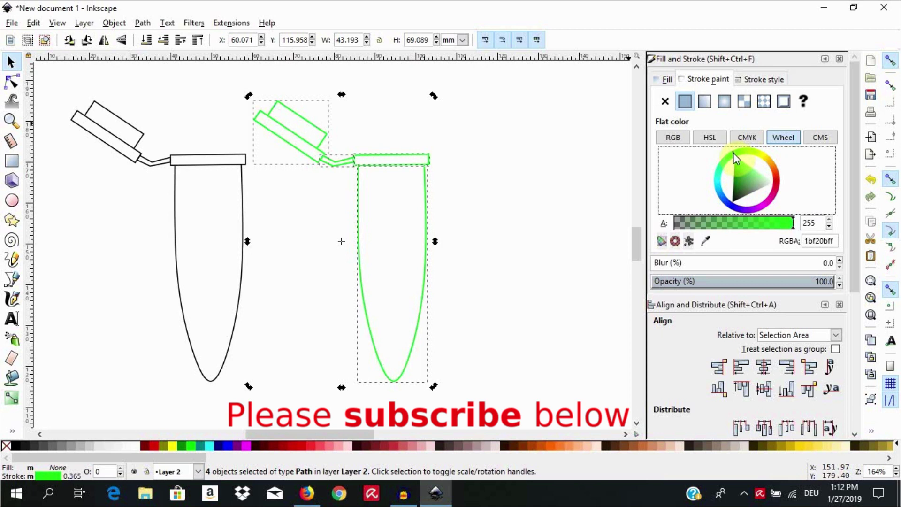
{"action": "left_click", "coordinate": [722, 199]}
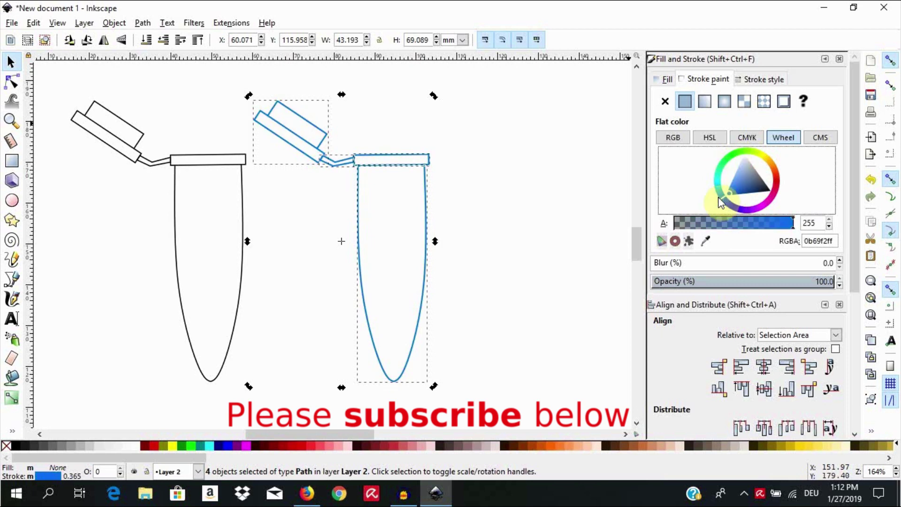
- Duplicate the blue tube to the right at X 101.049 mm and outline it in magenta
{"action": "left_click_drag", "start_coordinate": [221, 74], "coordinate": [516, 407]}
{"action": "key", "text": "ctrl+d"}
{"action": "left_click_drag", "start_coordinate": [423, 294], "coordinate": [587, 291]}
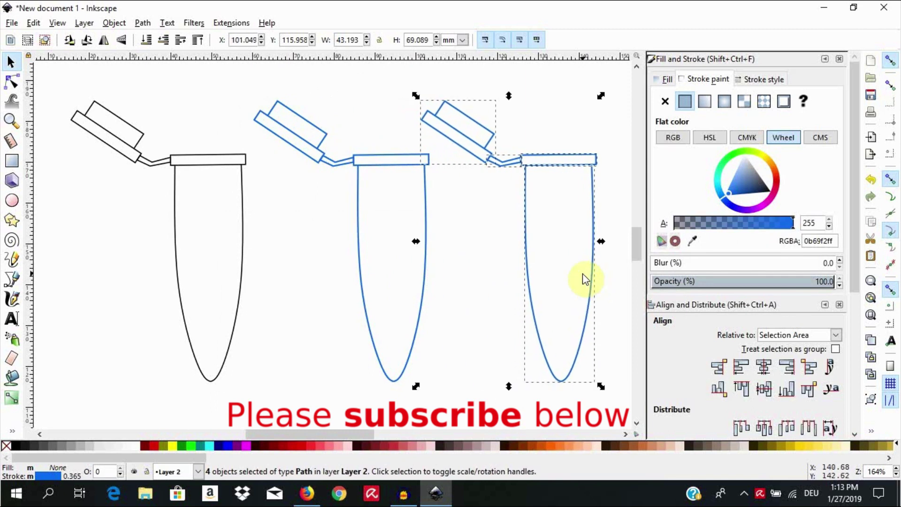
{"action": "left_click", "coordinate": [776, 190]}
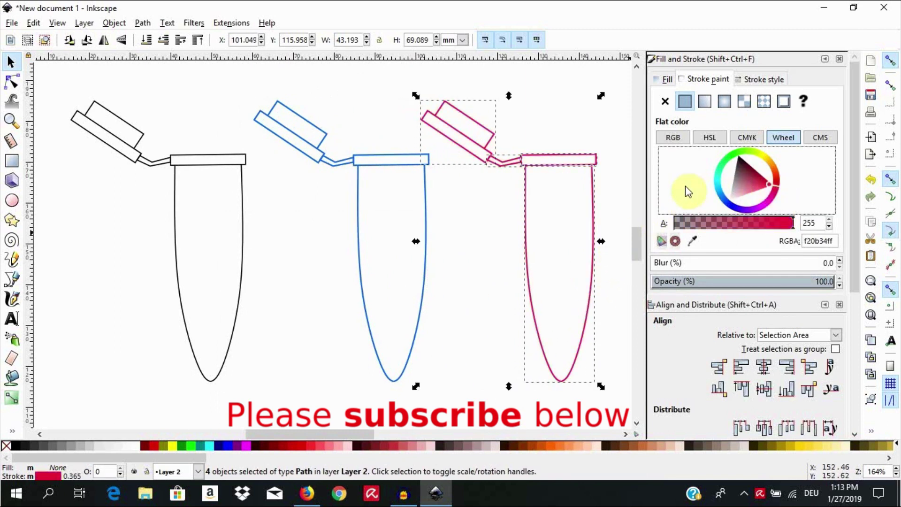
{"action": "left_click", "coordinate": [136, 307]}
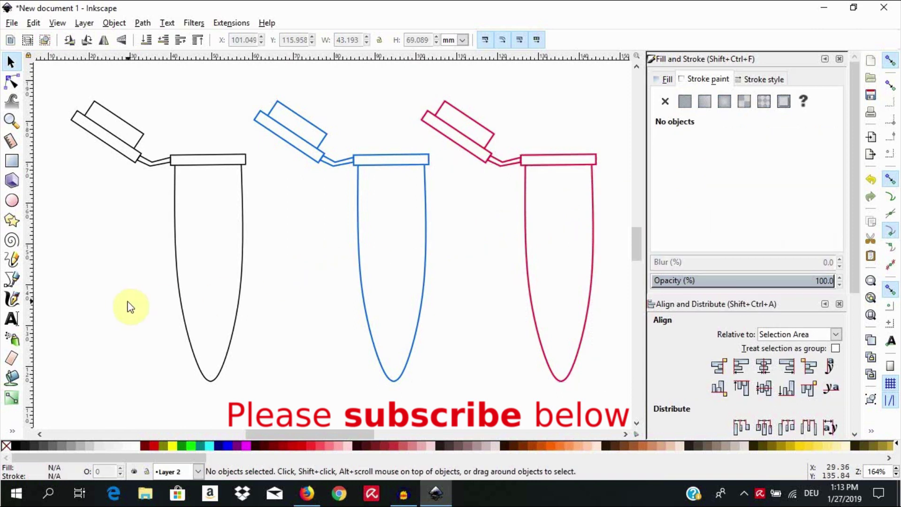